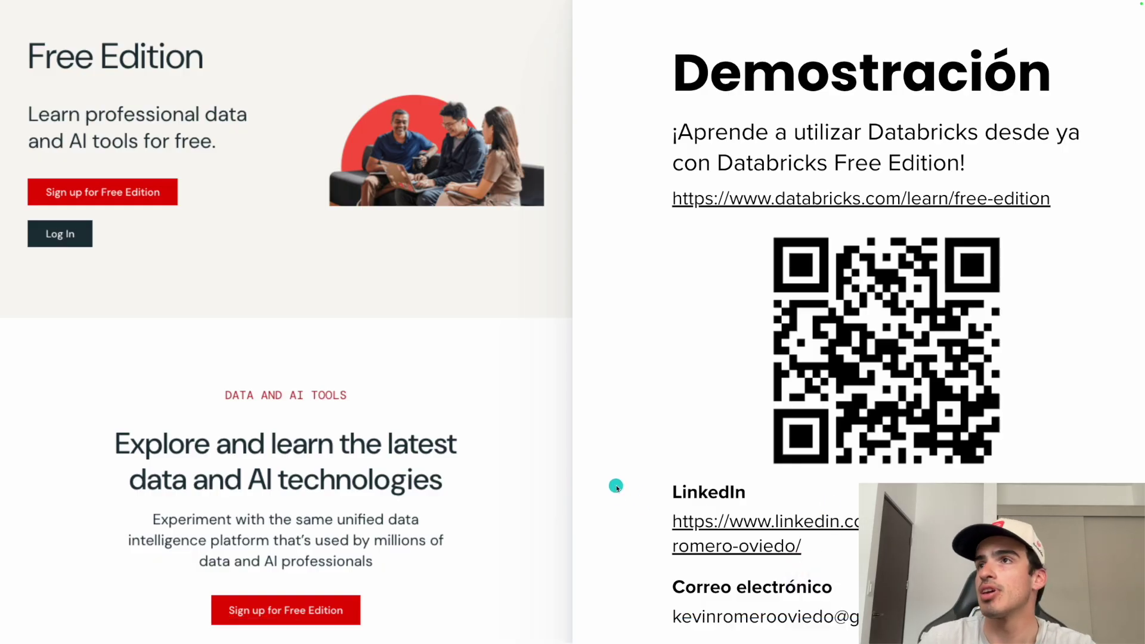
Leave the slideshow, switch to the Databricks Free Edition web page, and look through its content
key("Escape")
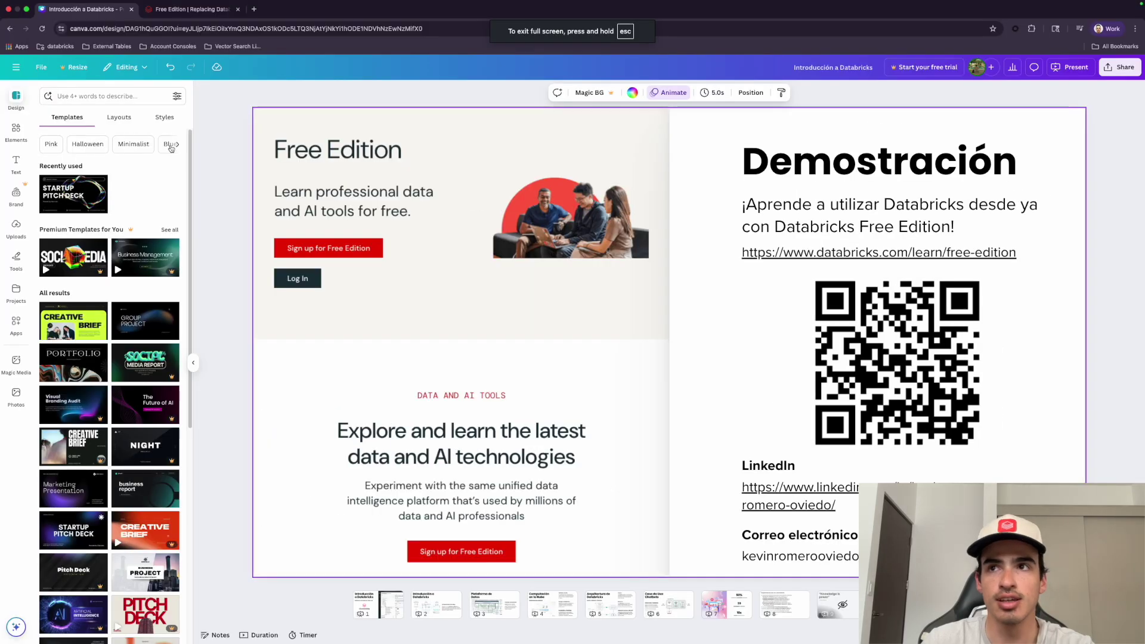
left_click(188, 10)
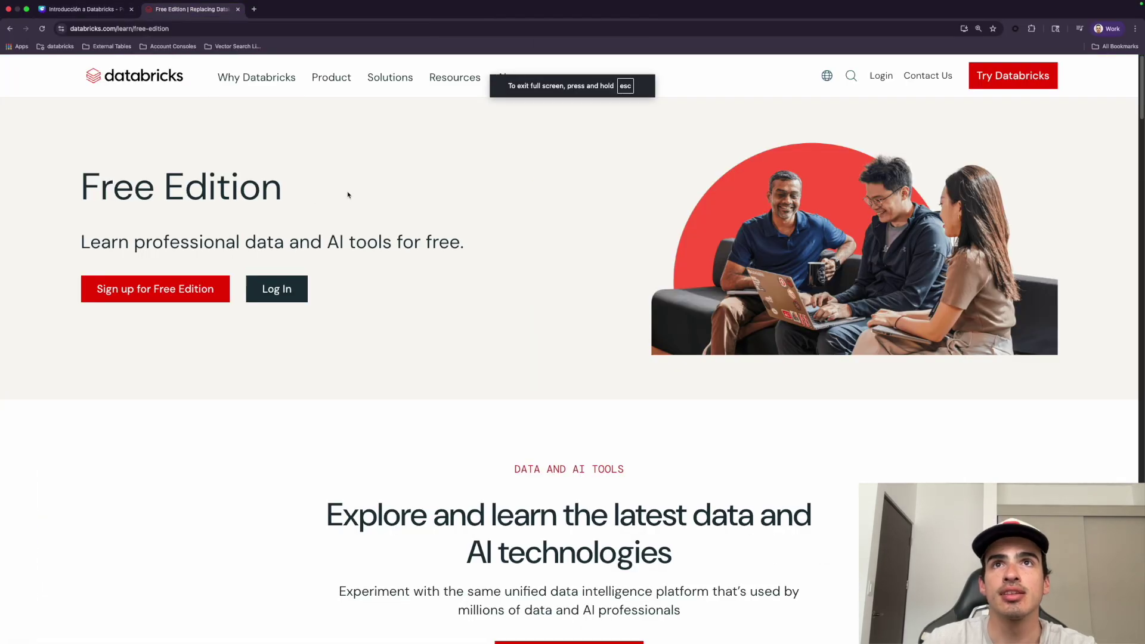
key("super+equal")
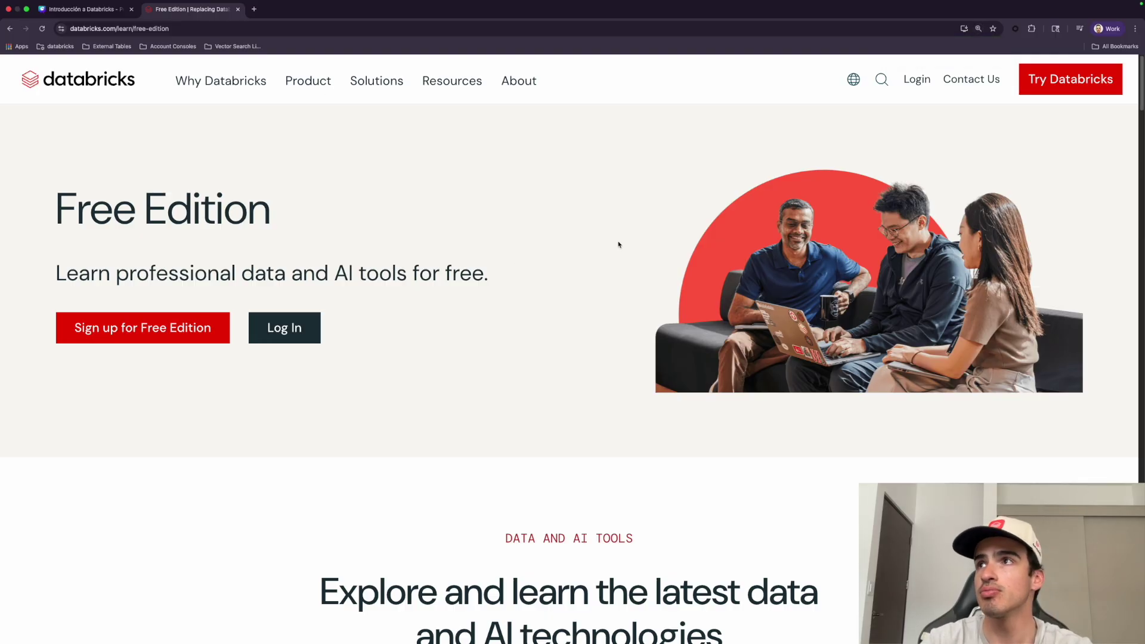
scroll(619, 245, "down", 15)
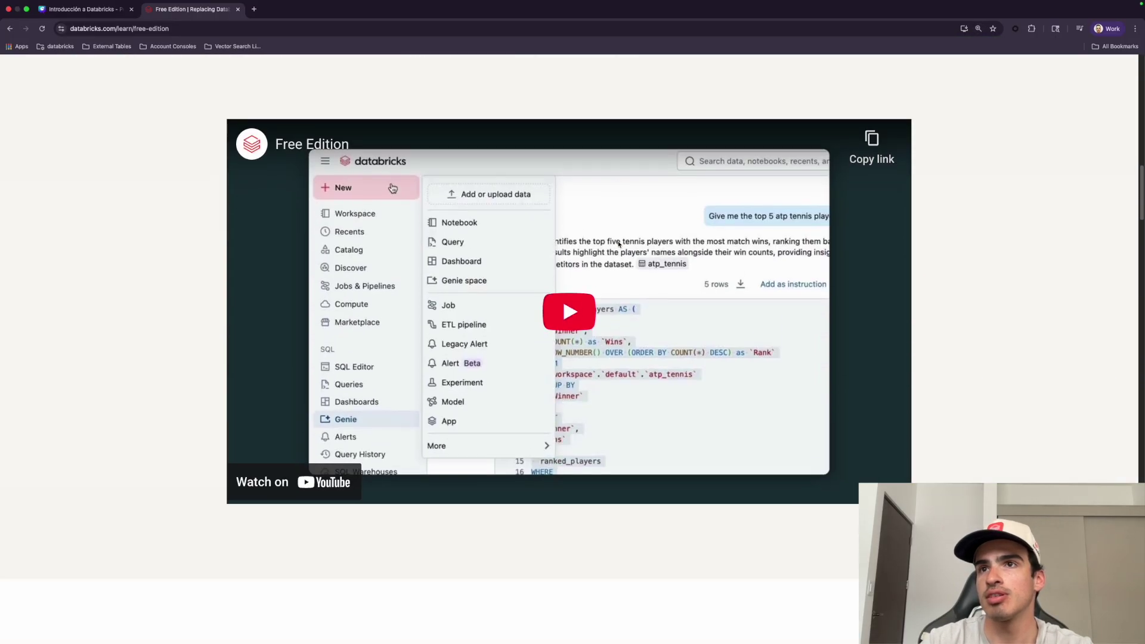
scroll(583, 365, "down", 8)
scroll(582, 366, "down", 6)
scroll(582, 366, "up", 14)
scroll(583, 366, "up", 10)
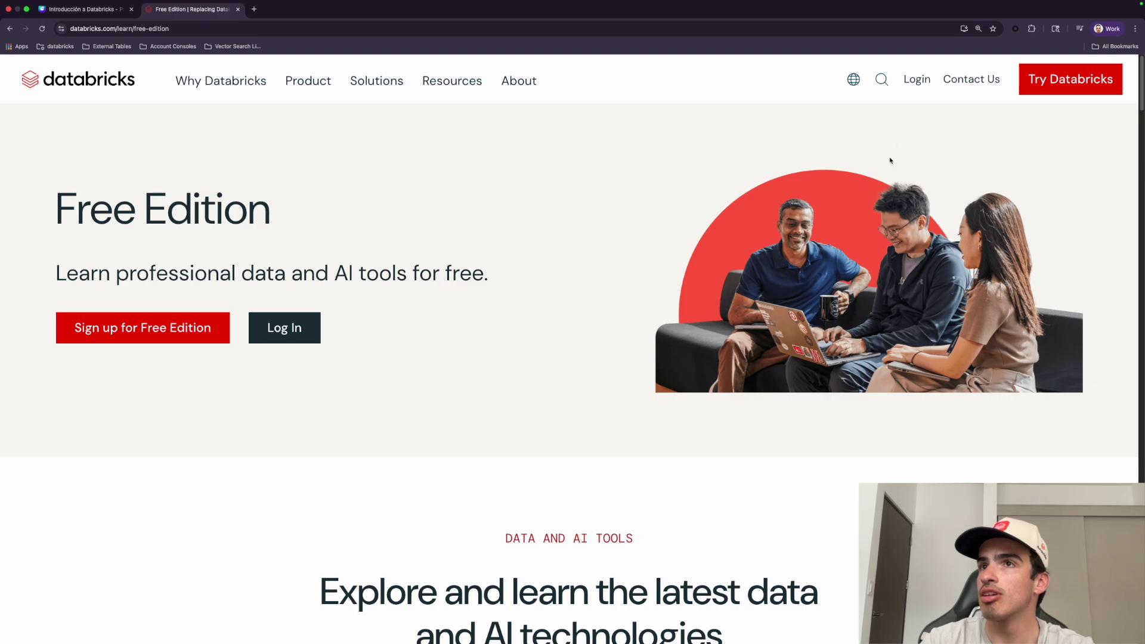
Open the Databricks login page, look at the sign-up options, and return to the login form
left_click(921, 88)
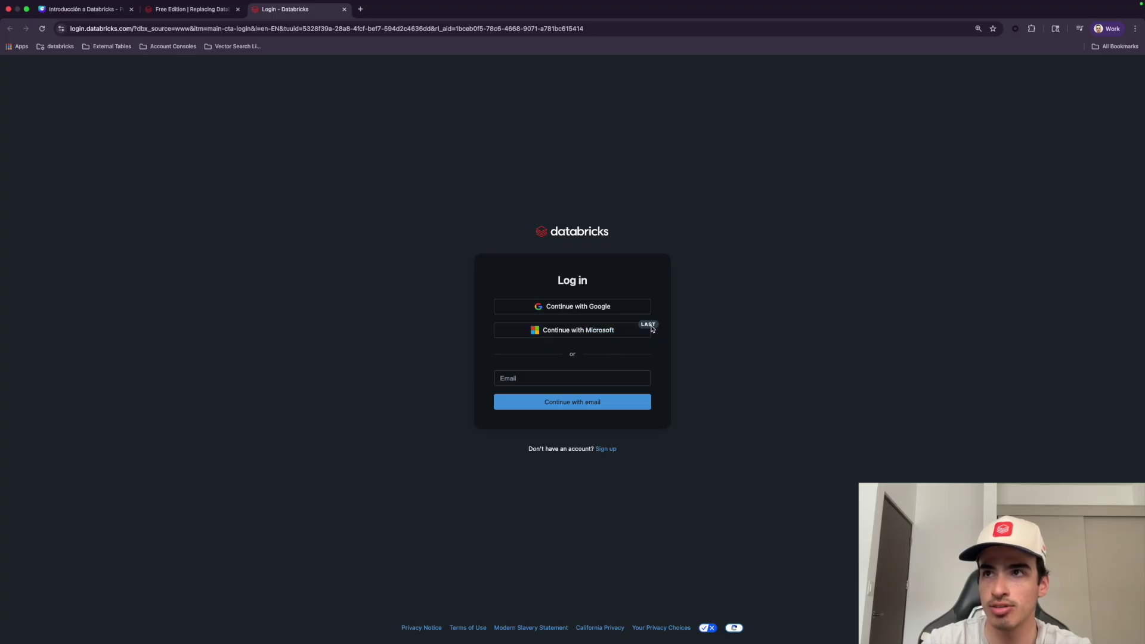
key("super+equal")
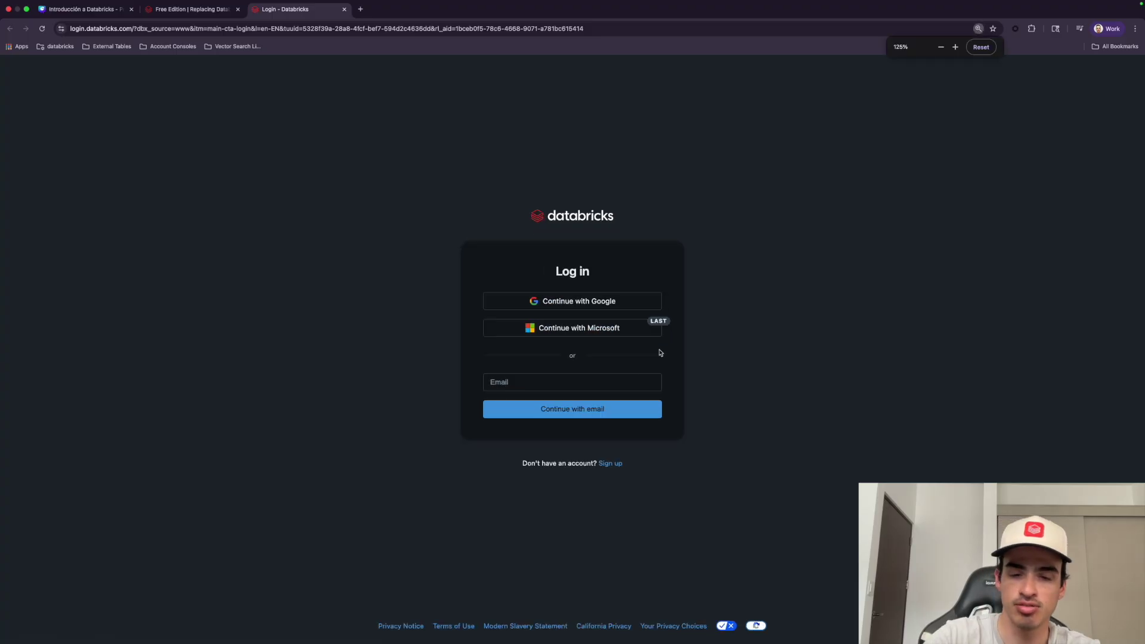
left_click(612, 466)
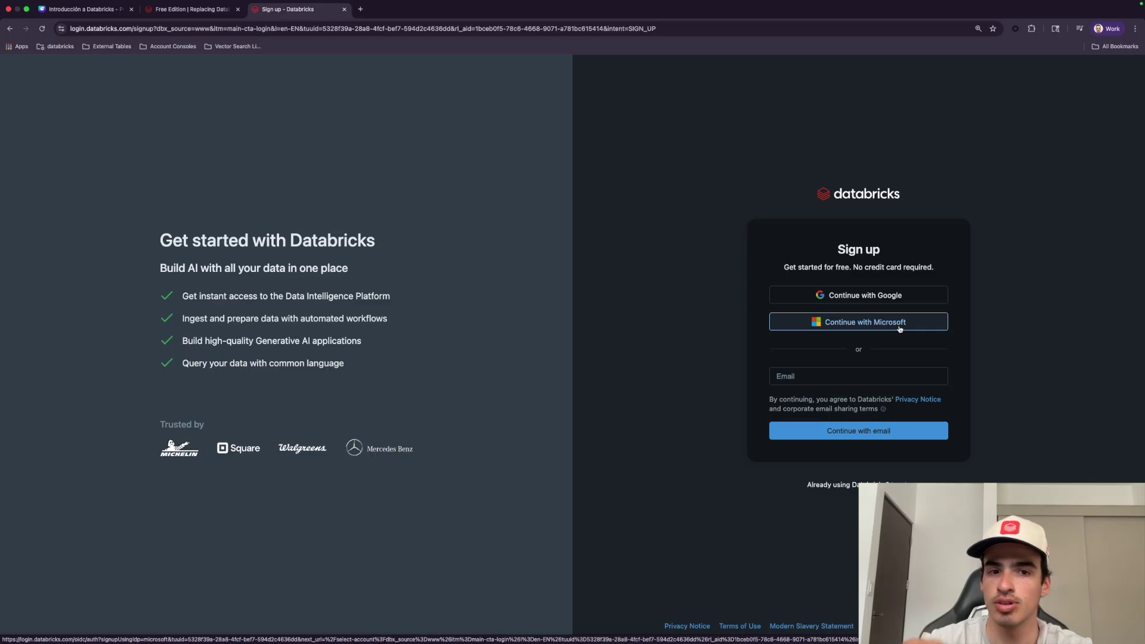
left_click(829, 373)
left_click(746, 408)
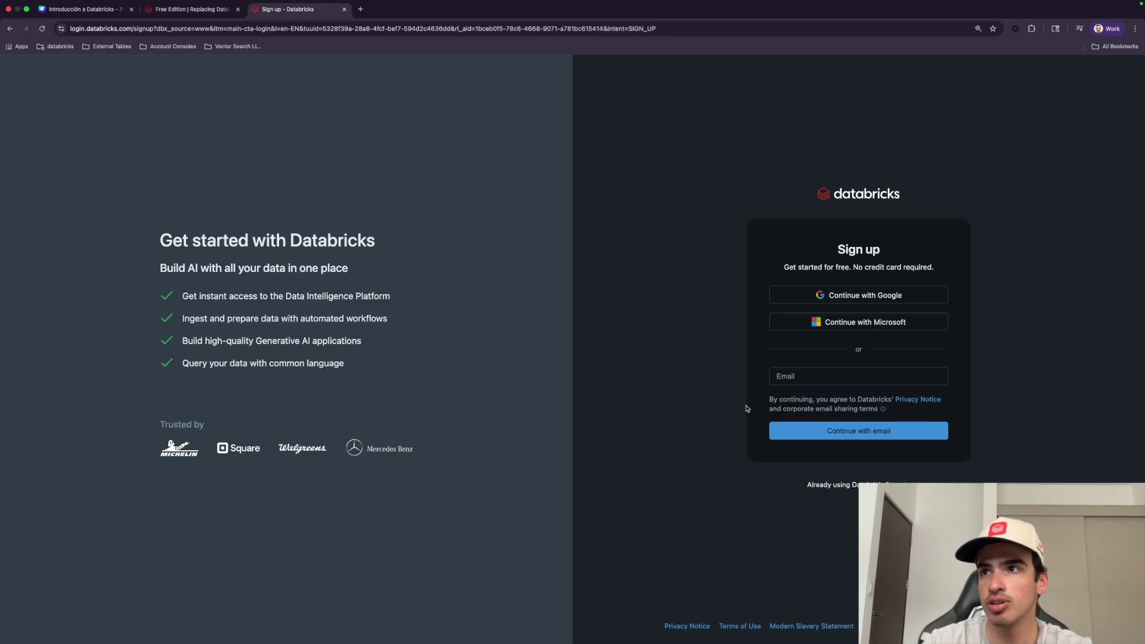
scroll(704, 420, "left", 5)
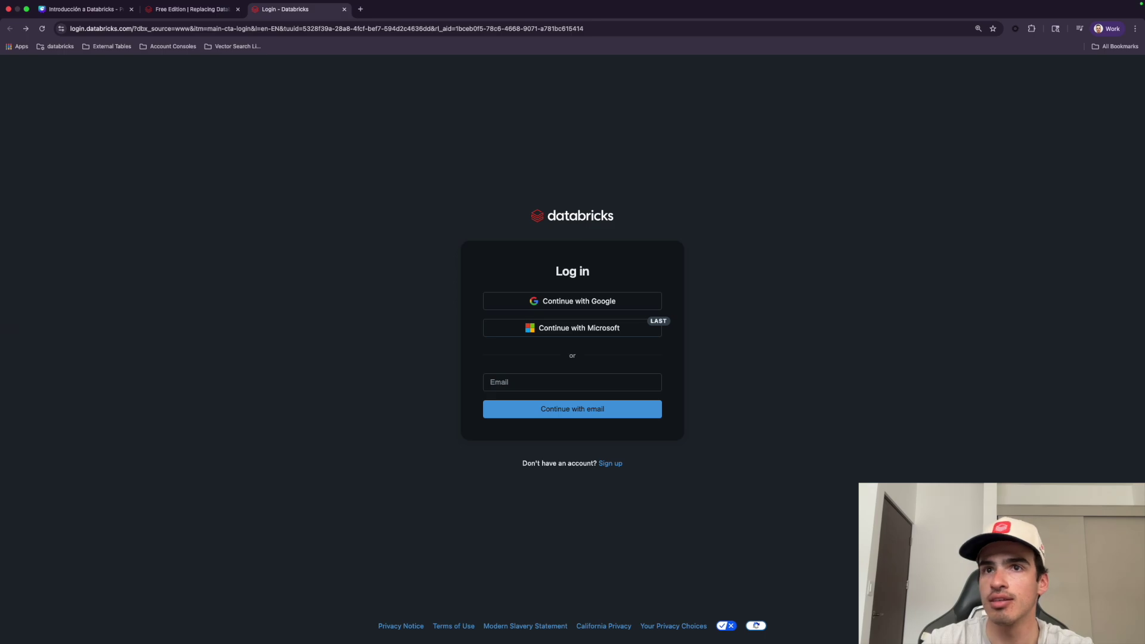
Log in to Databricks through Microsoft with the already signed-in academic account and select the personal Free Edition account
left_click(613, 334)
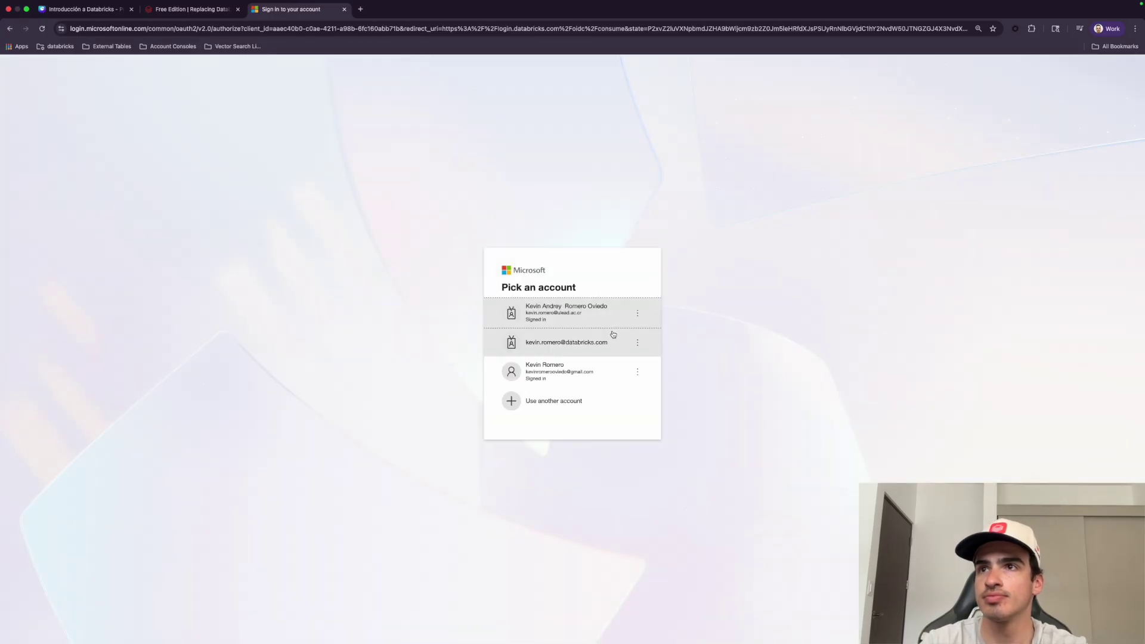
left_click(585, 314)
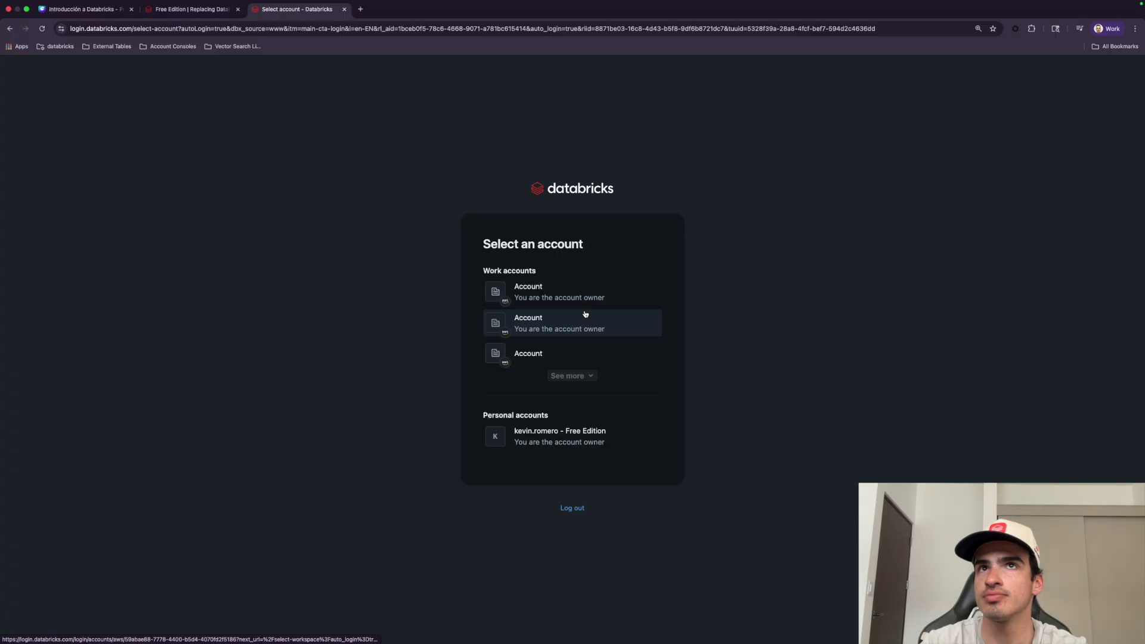
left_click(565, 377)
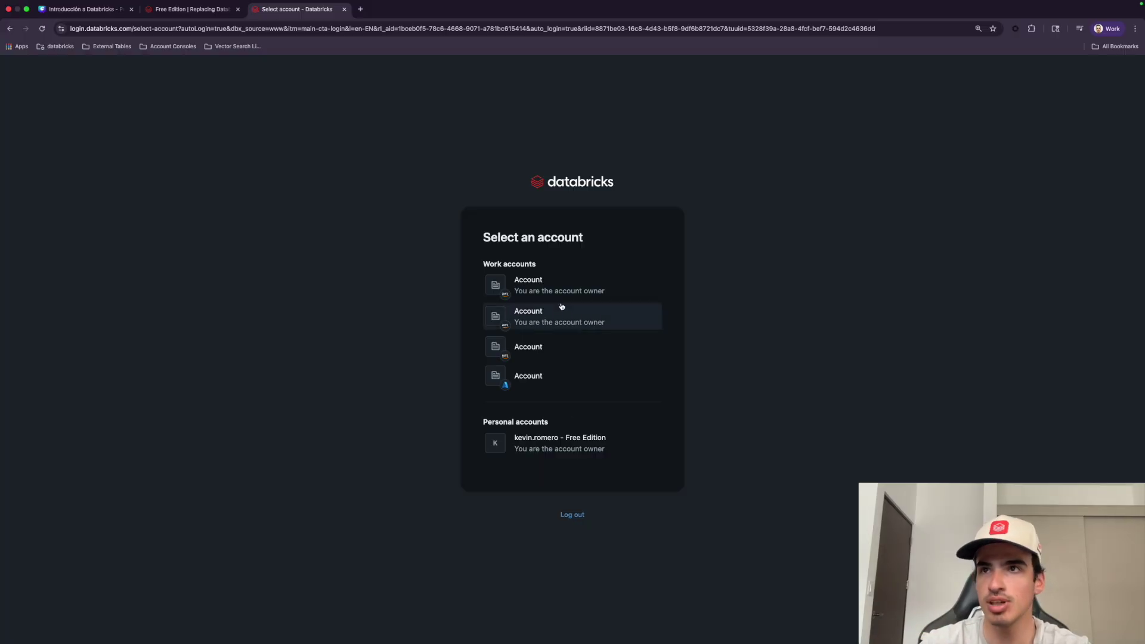
left_click(580, 448)
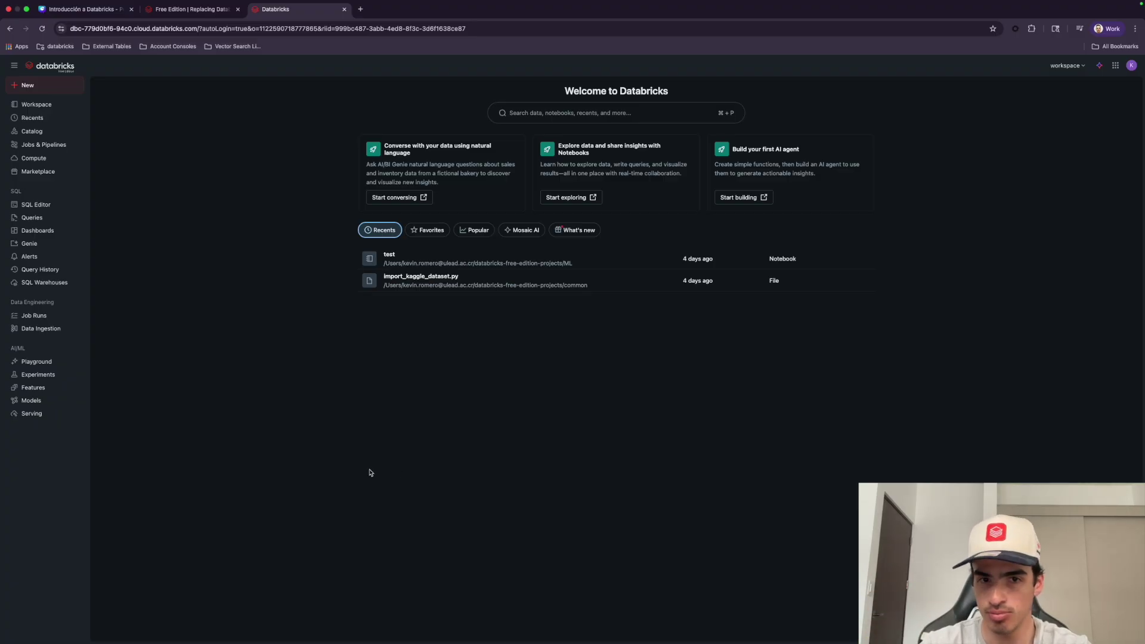
Enlarge the page, open the Workspace browser, and expand the Workspace and Users folders in its tree
key("super+equal")
key("super+equal")
key("super+equal")
key("super+equal")
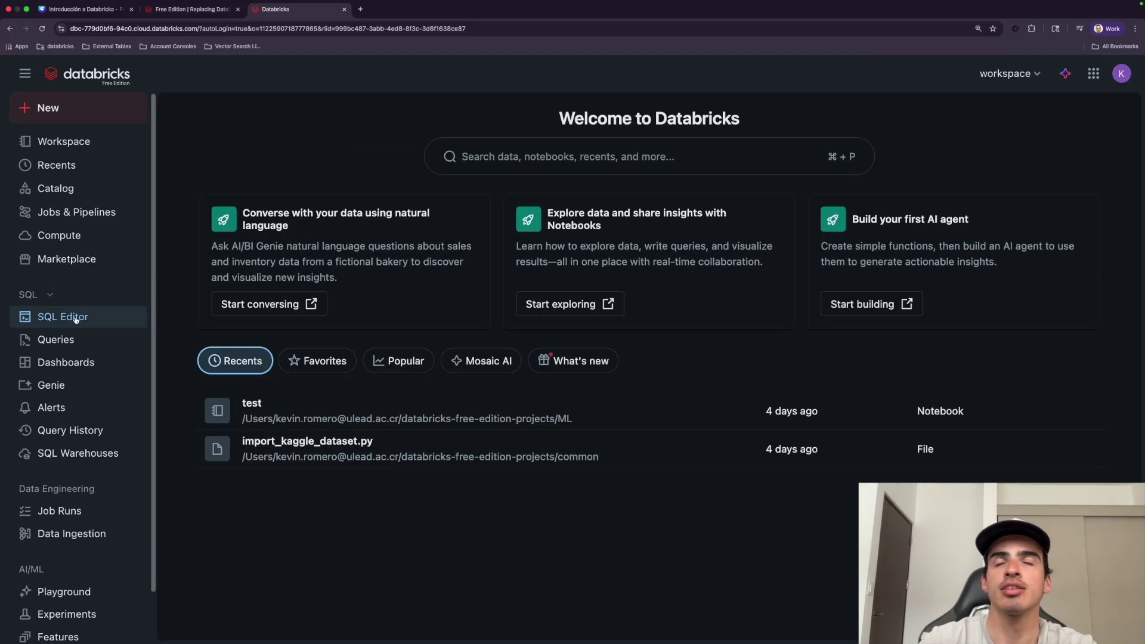
scroll(70, 265, "down", 2)
scroll(70, 265, "up", 2)
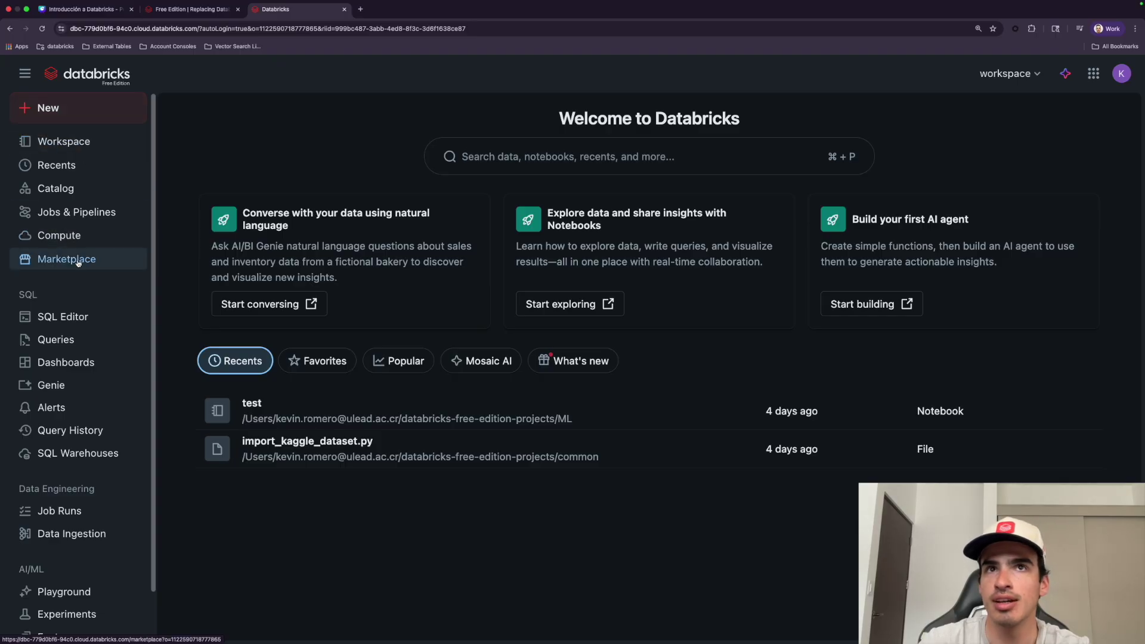
left_click(60, 146)
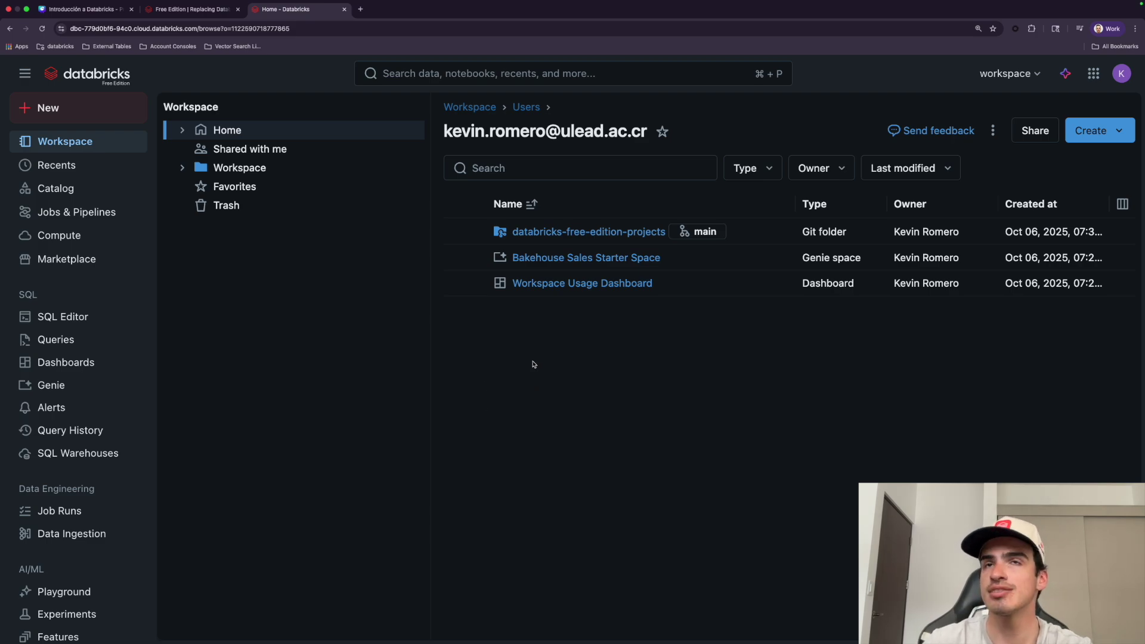
left_click(185, 170)
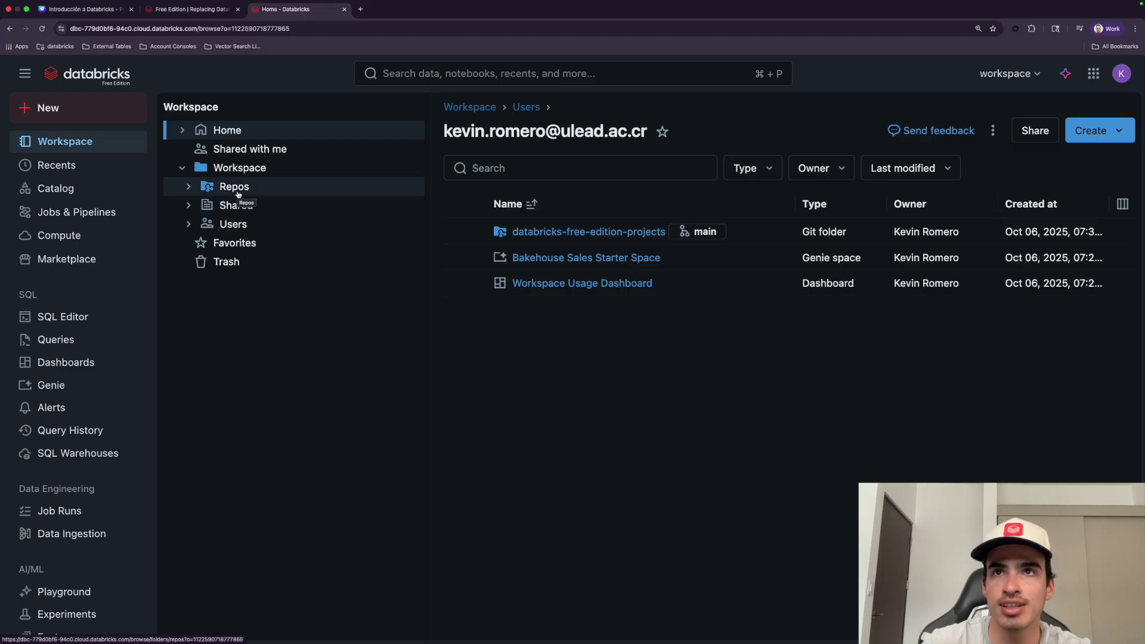
left_click(188, 223)
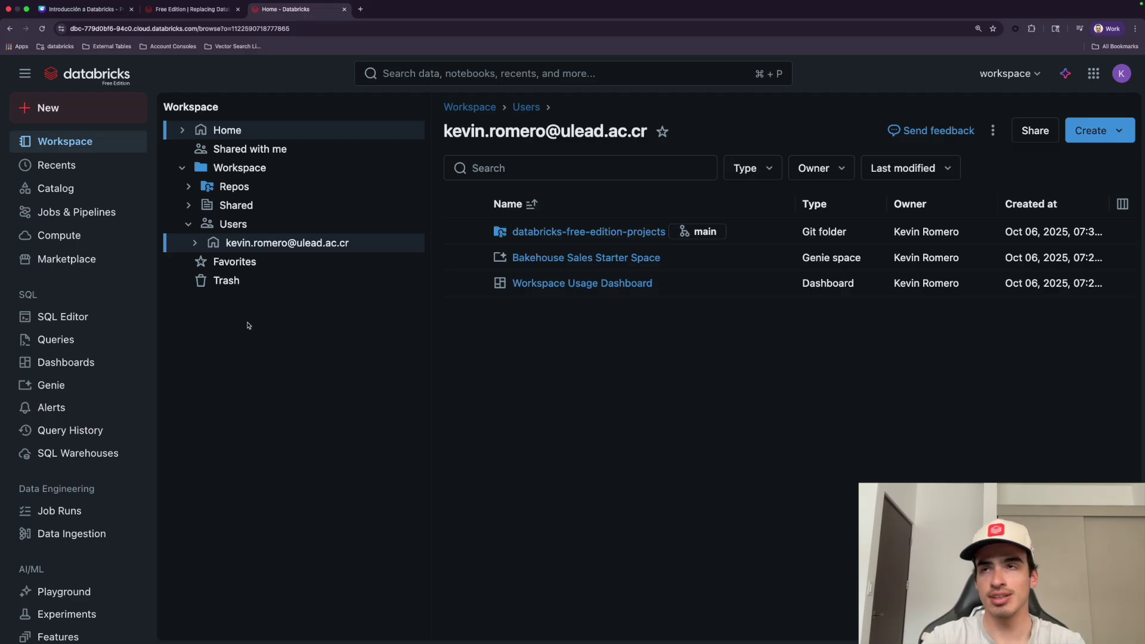
Examine the Shared, Repos, Shared with me and Trash locations of the workspace
left_click(233, 205)
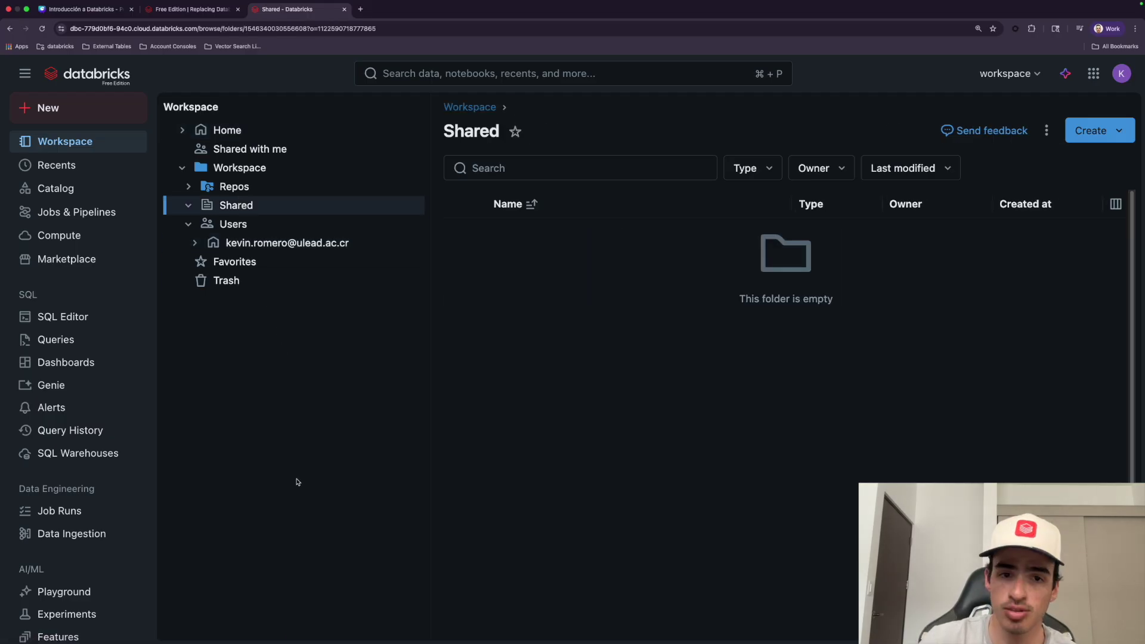
left_click(234, 188)
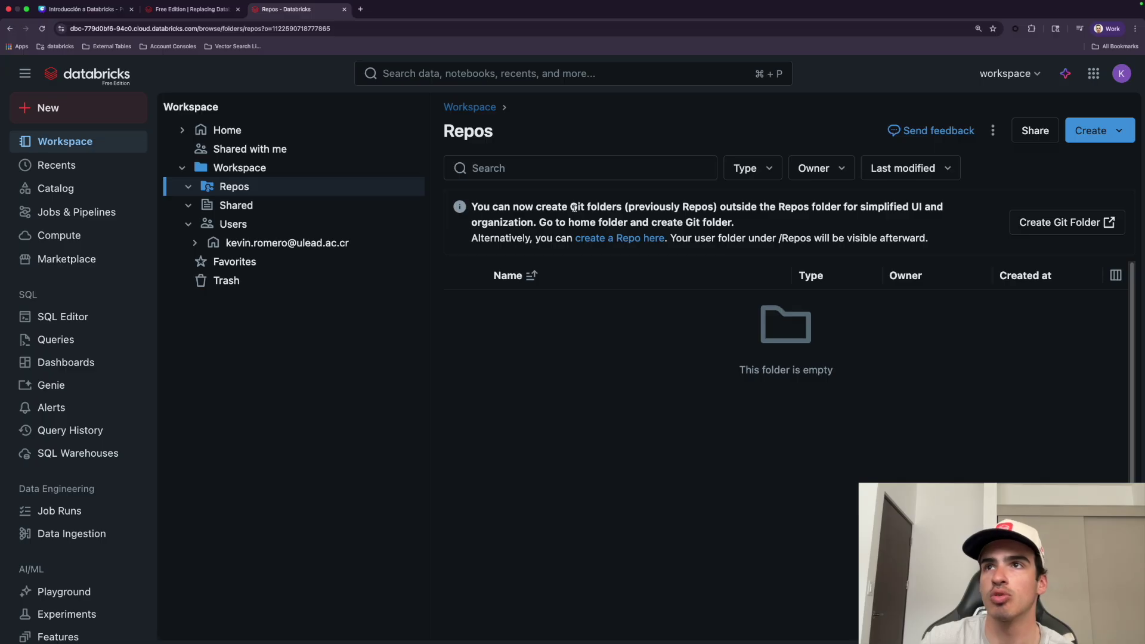
left_click_drag(578, 209, 620, 210)
left_click(607, 206)
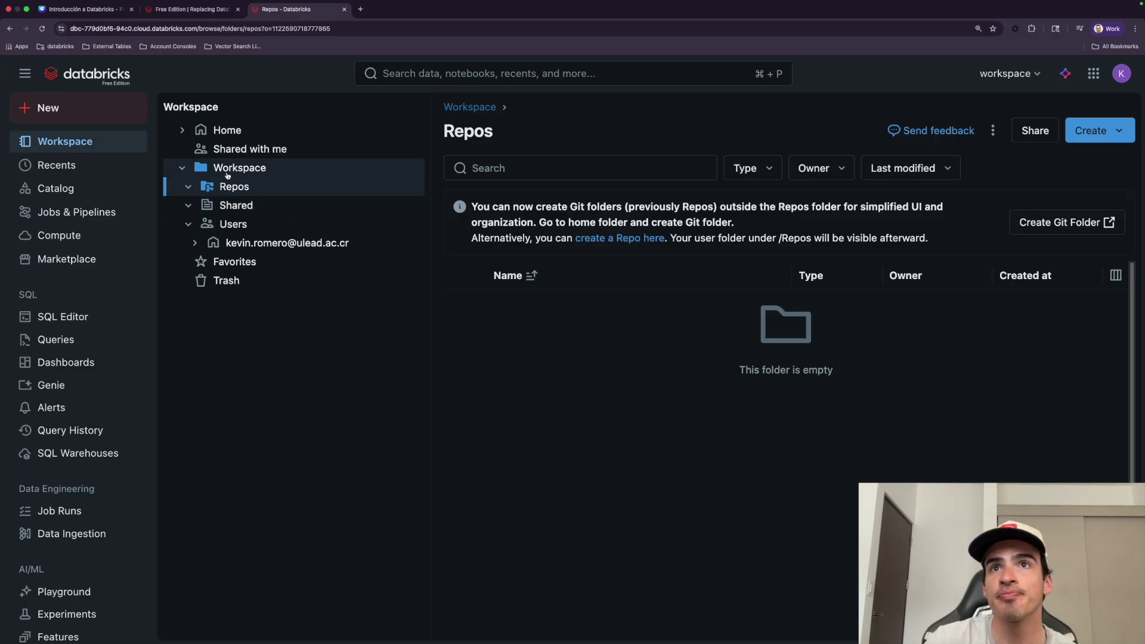
left_click(226, 154)
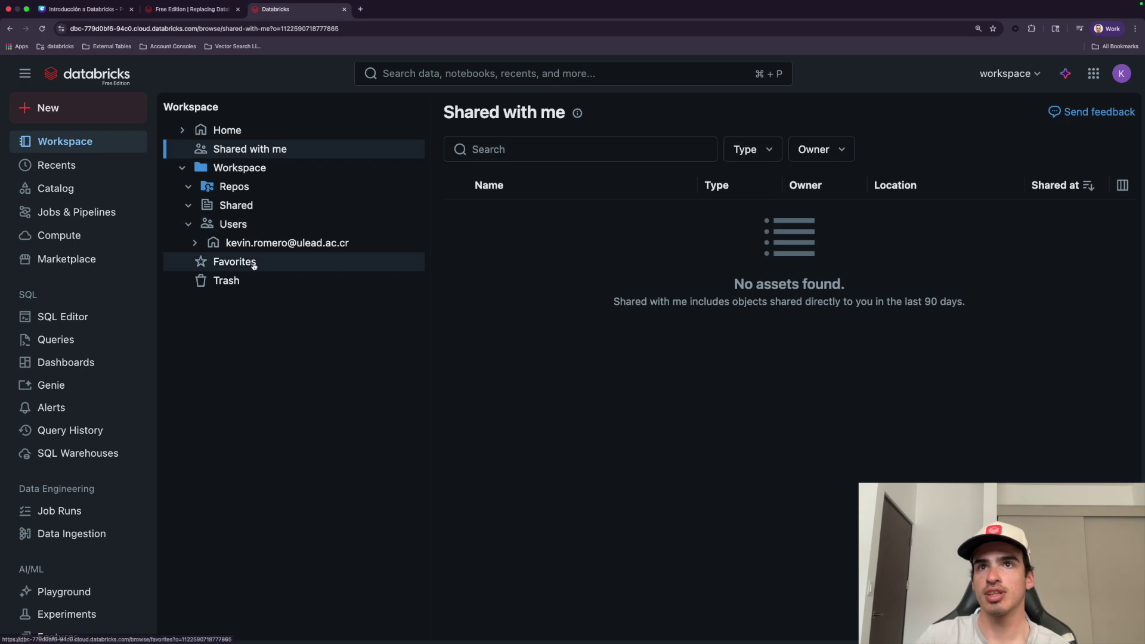
left_click(248, 284)
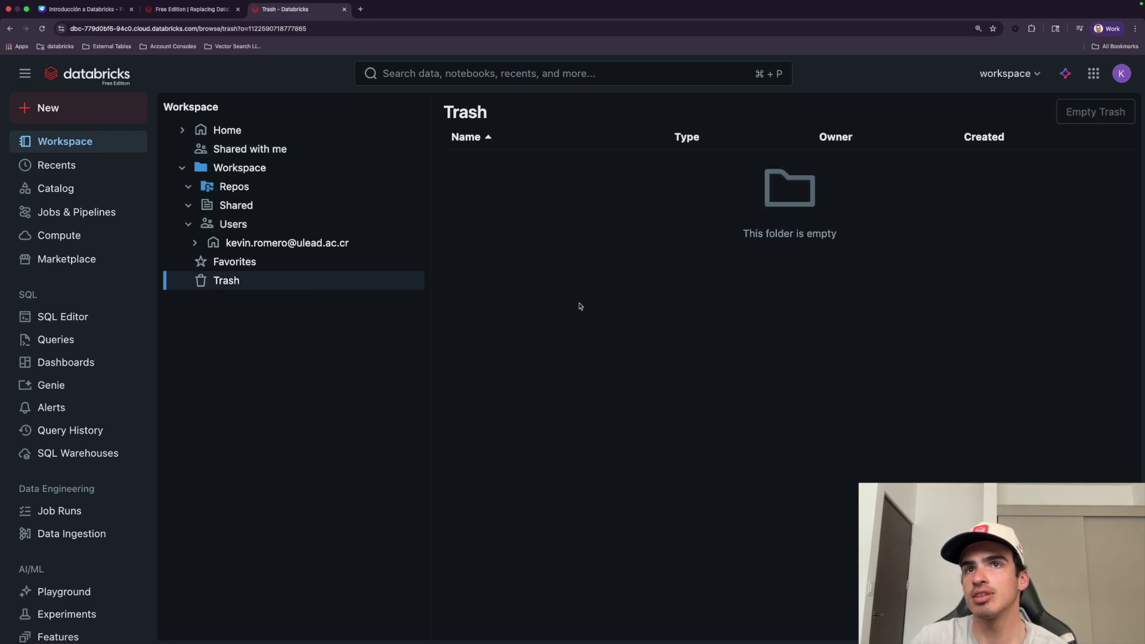
left_click_drag(857, 243, 709, 244)
left_click(678, 257)
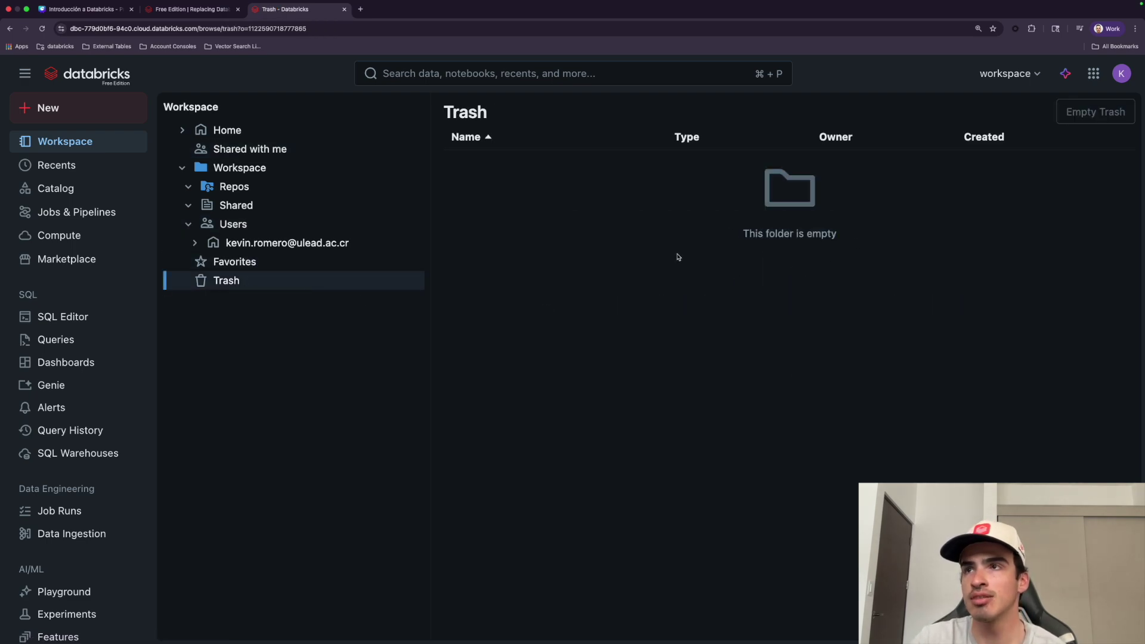
Open the personal folder under Users and view its new folder dialog without creating a folder
left_click(270, 241)
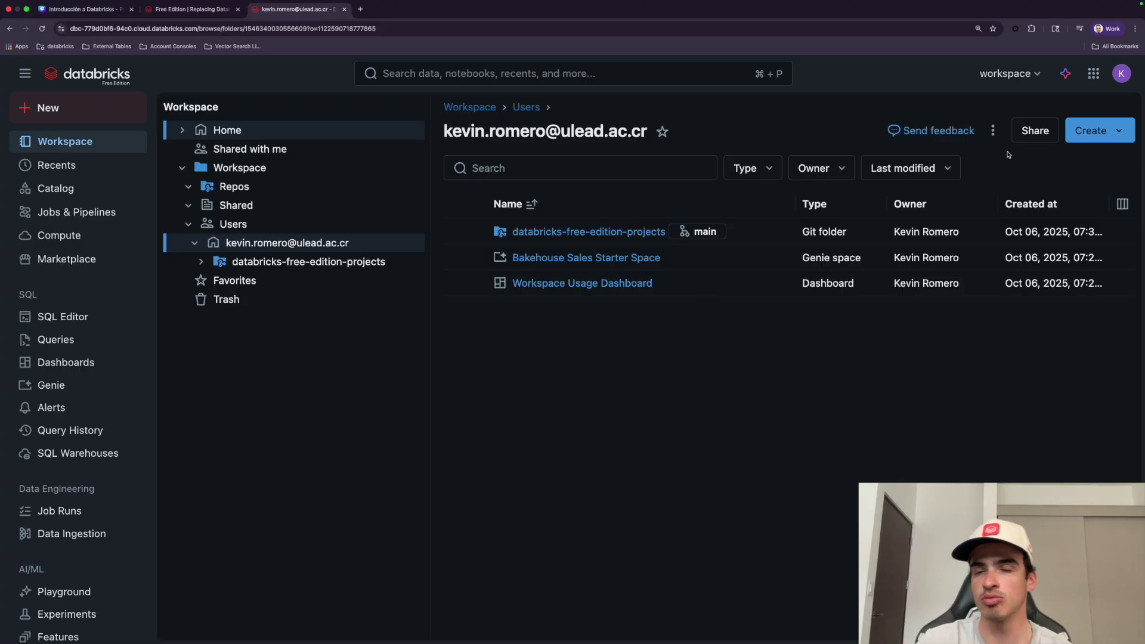
left_click(1118, 131)
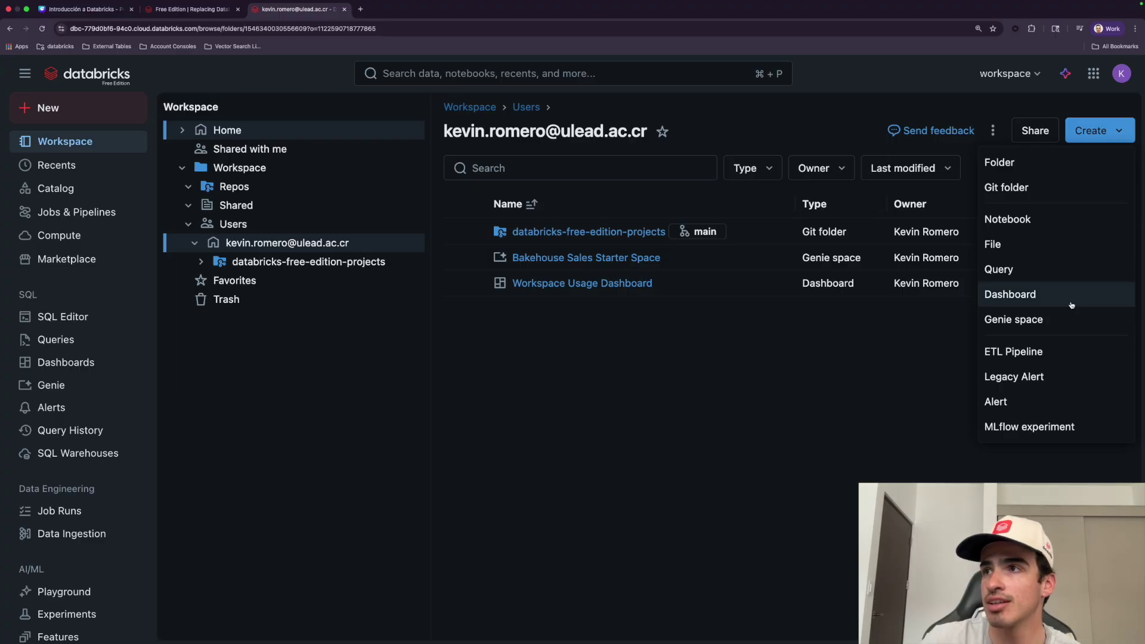
left_click(1009, 162)
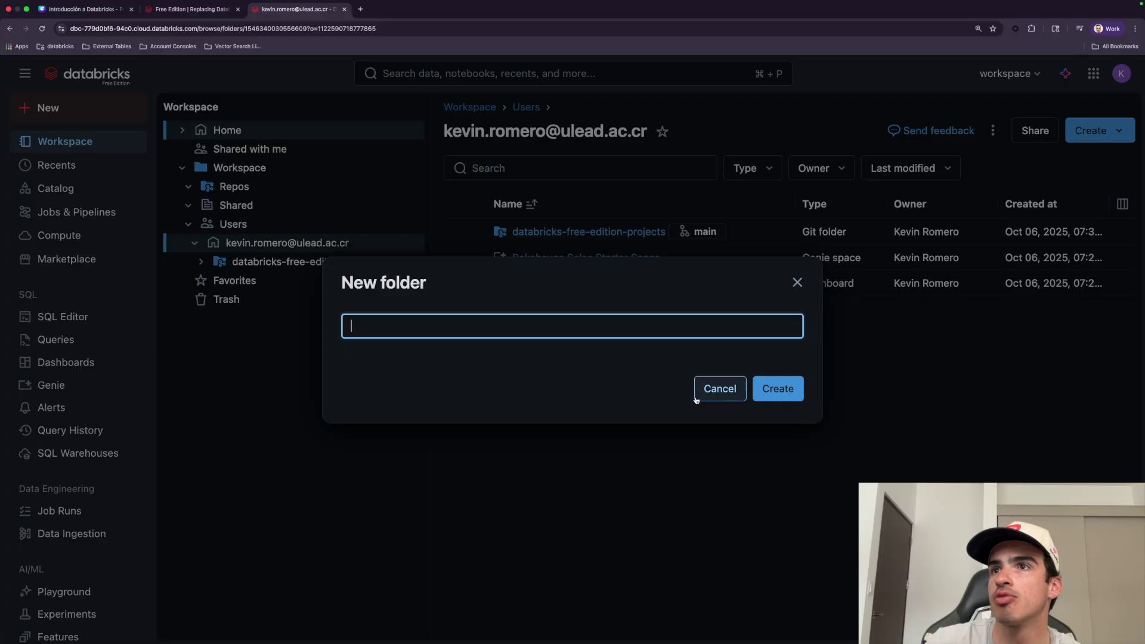
left_click(698, 394)
Examine the Git folder creation form, including its repository URL field, and cancel it
left_click(1094, 130)
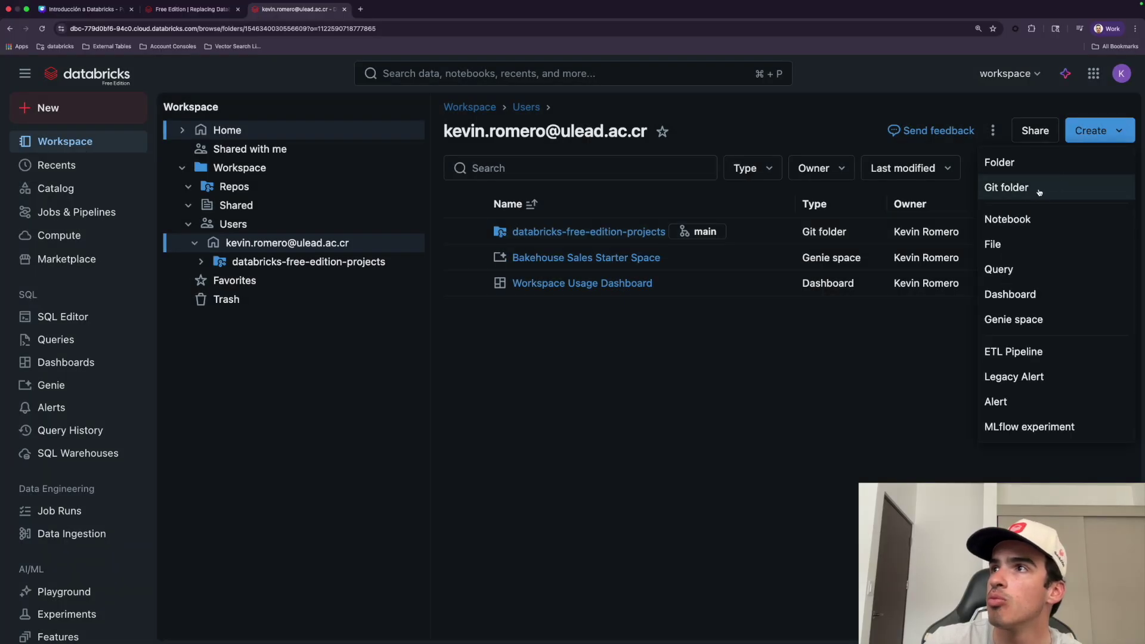
left_click(1037, 188)
left_click(314, 293)
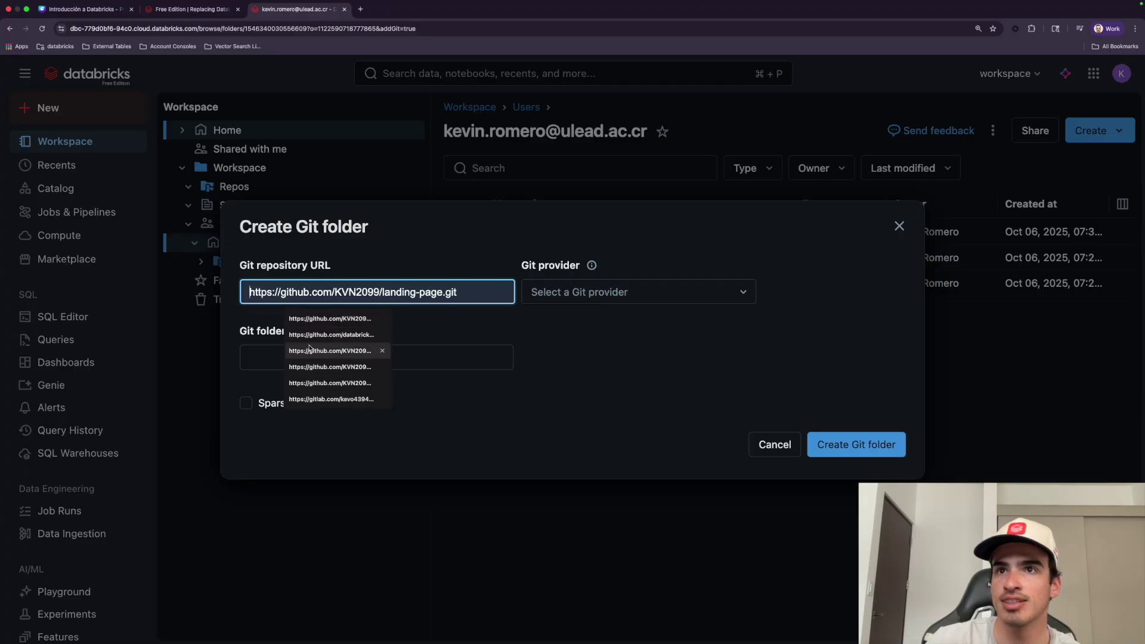
left_click(629, 384)
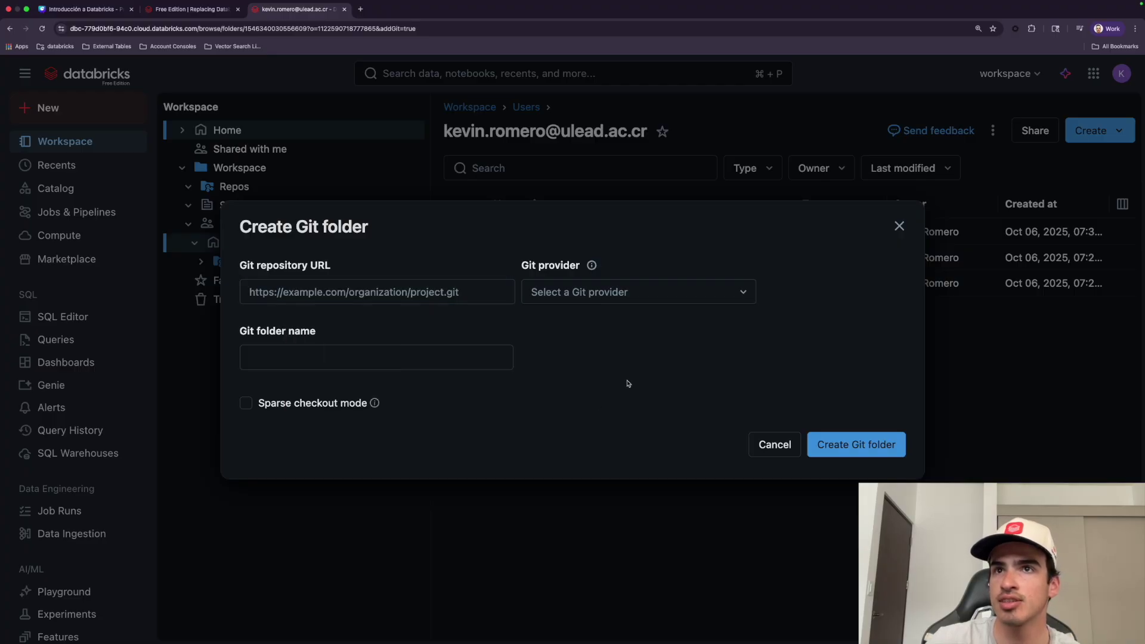
left_click(774, 444)
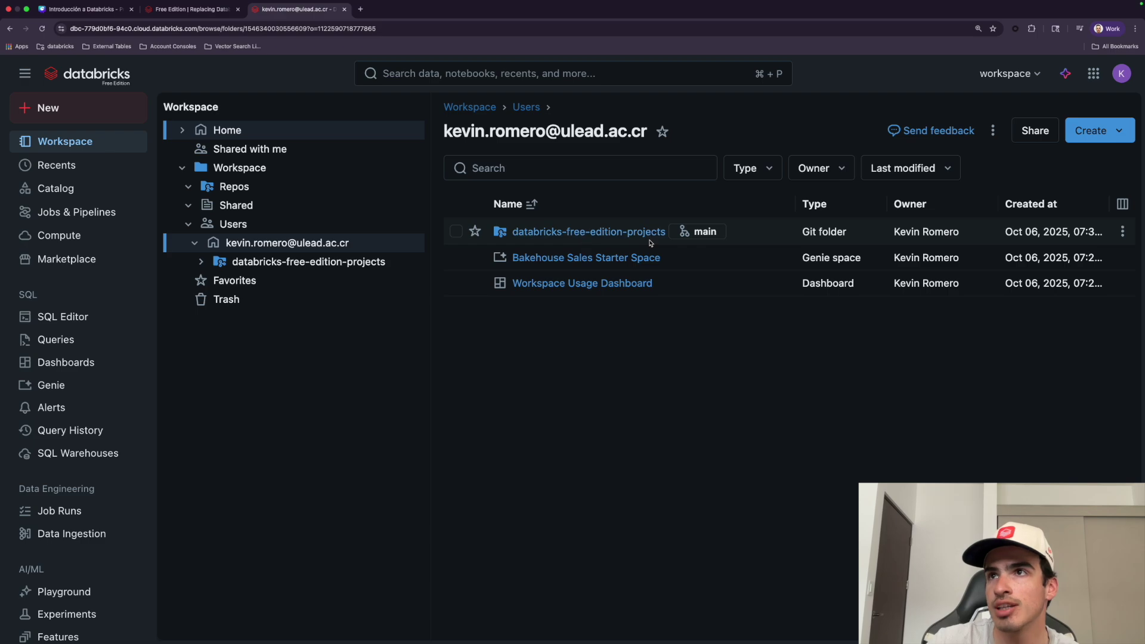
Review the object types that can be created in the personal folder and open the databricks-free-edition-projects Git folder
left_click(1090, 131)
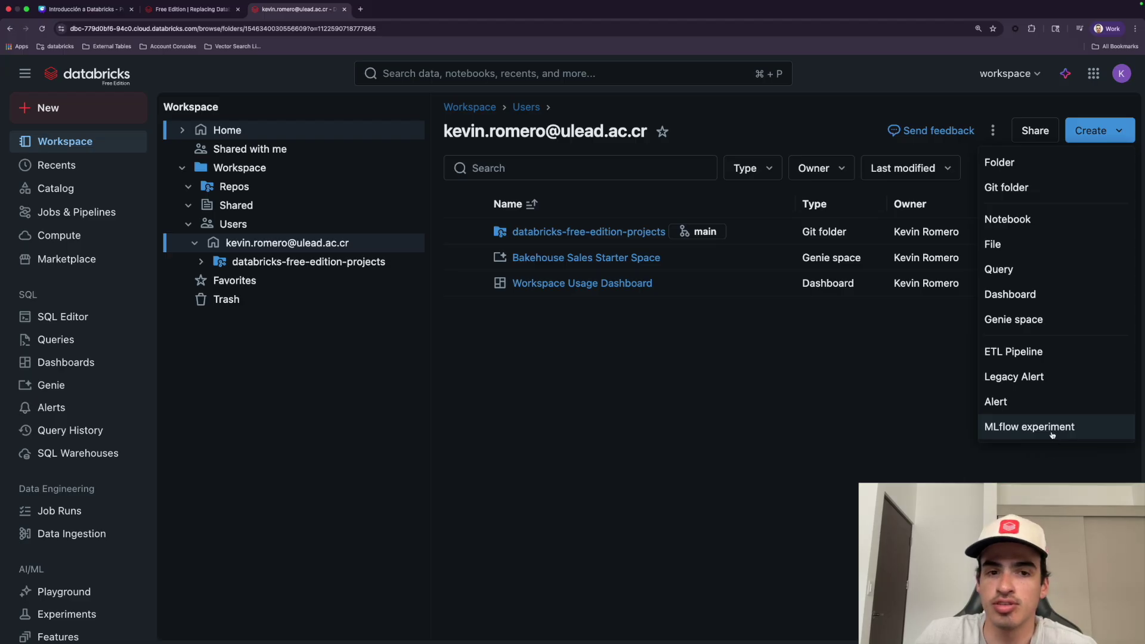
left_click(790, 393)
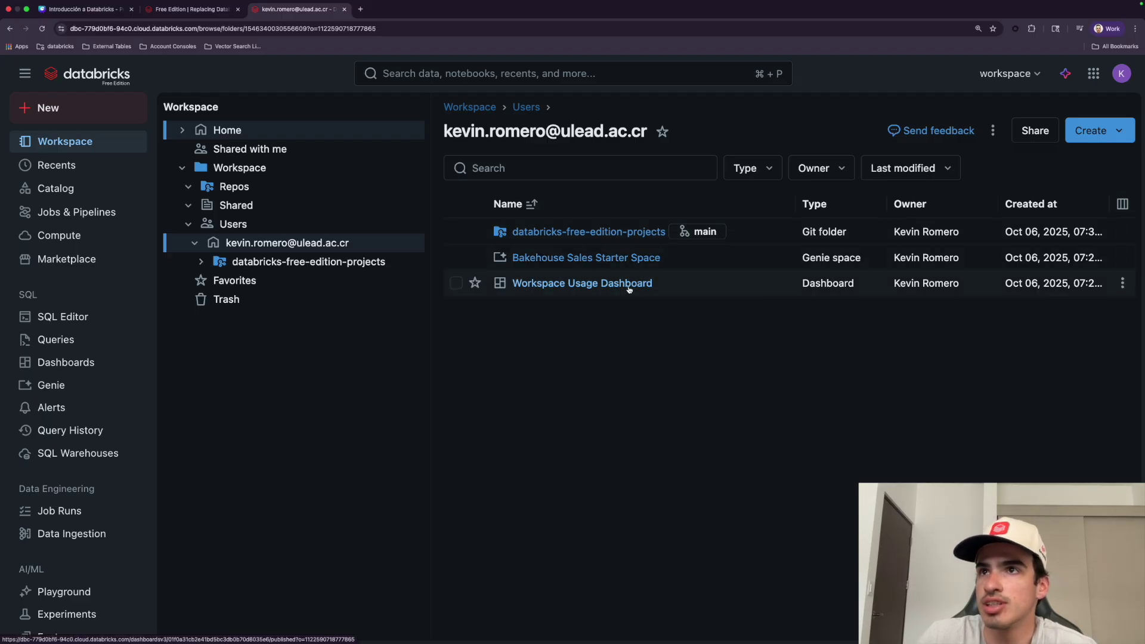
left_click(626, 232)
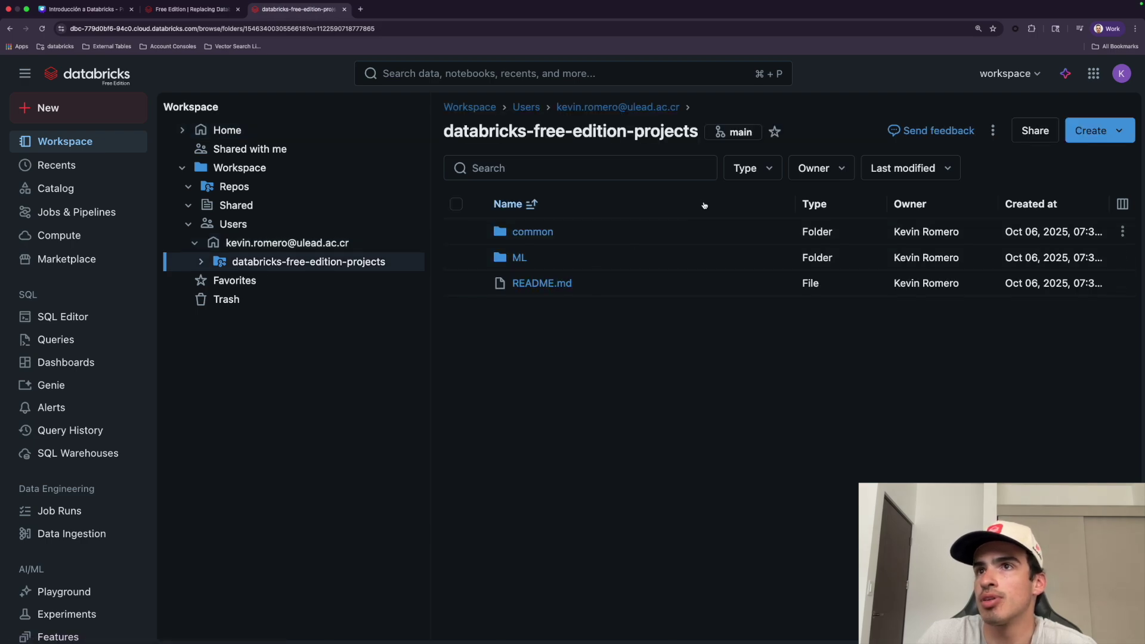
Return to the personal folder and open the Bakehouse Sales Starter Space Genie space to view it
left_click(620, 108)
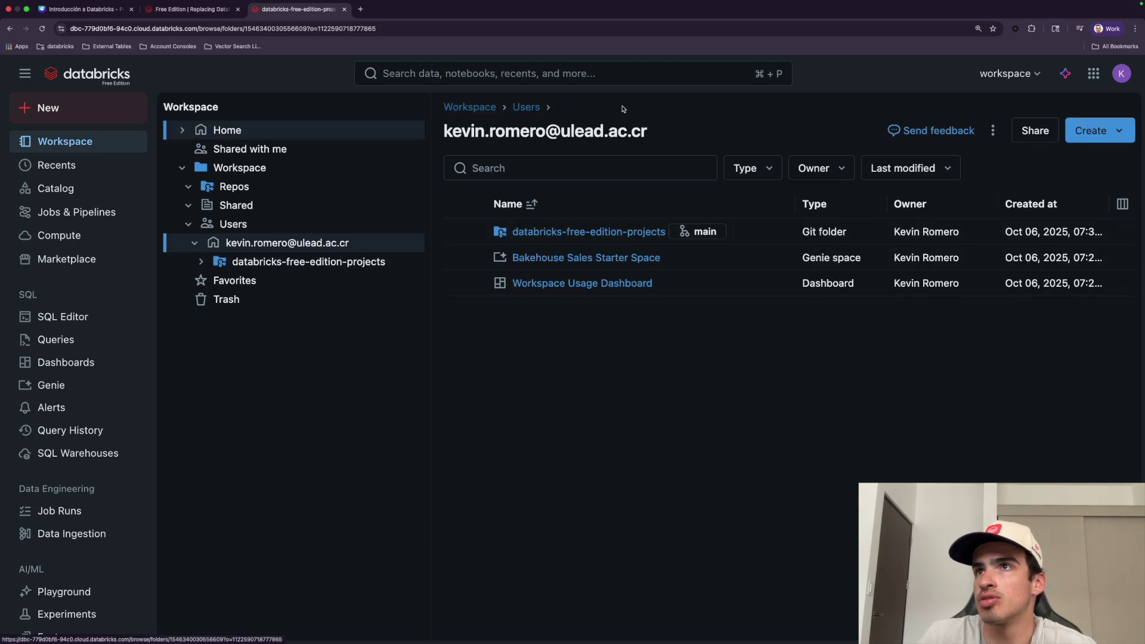
left_click(564, 258)
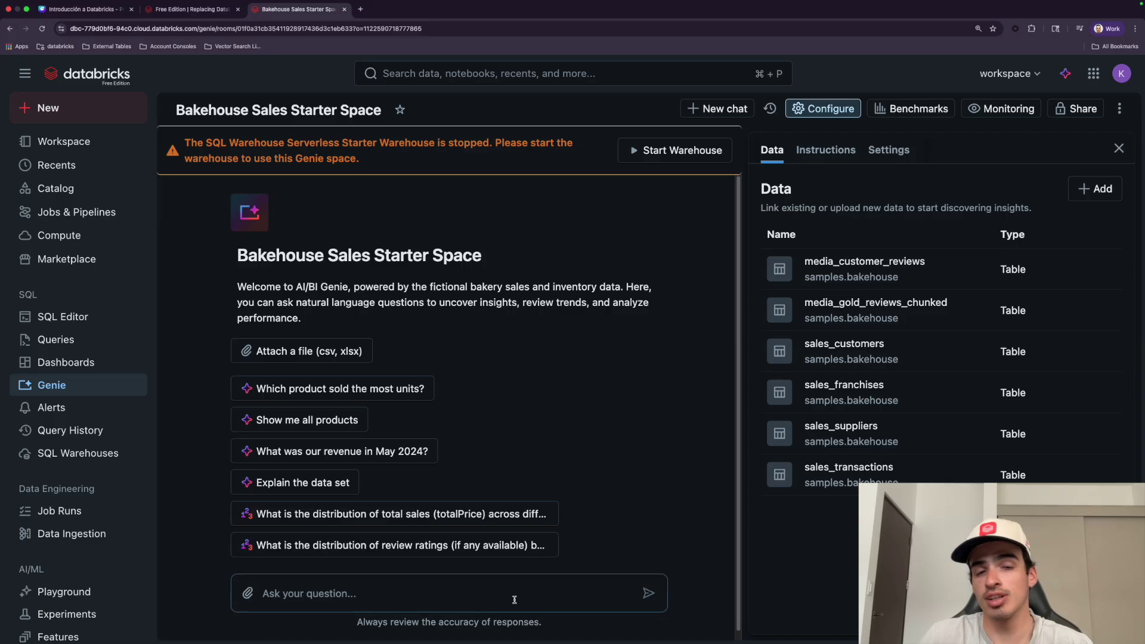
Open the Catalog, expand the workspace catalog and its default schema, and open the supermarket_sales table
left_click(82, 189)
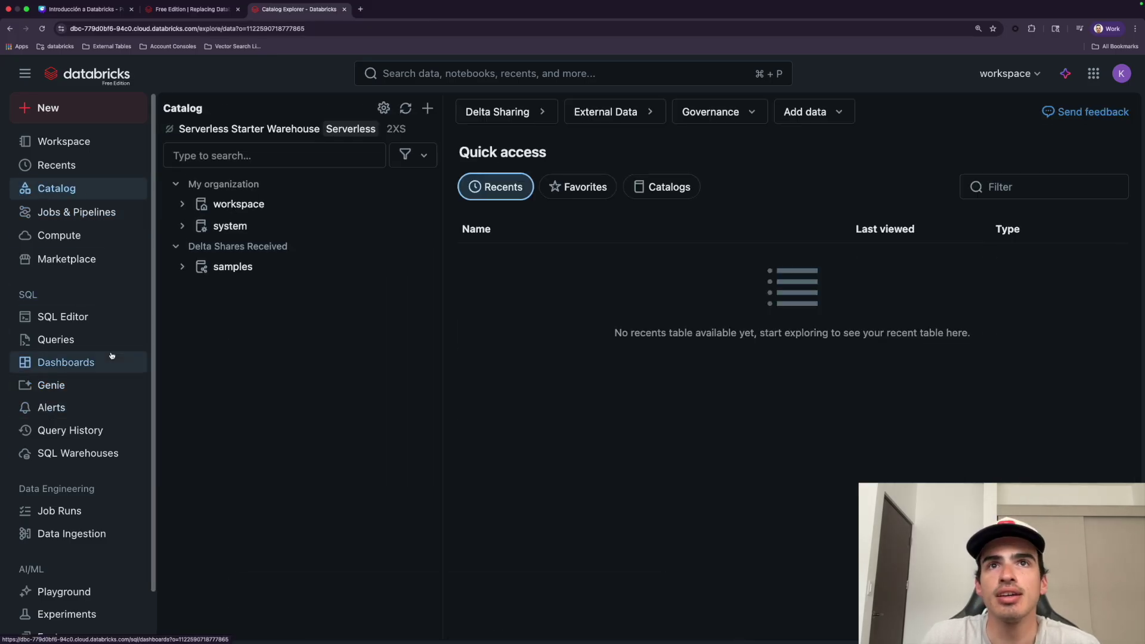
scroll(90, 358, "down", 2)
scroll(114, 603, "up", 2)
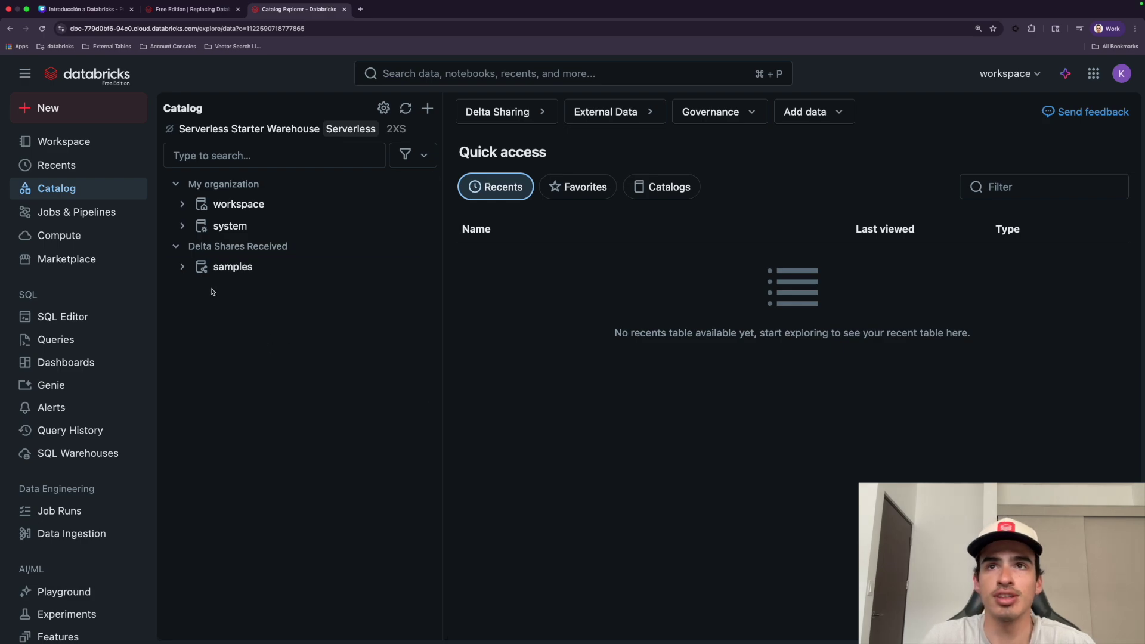
left_click(182, 204)
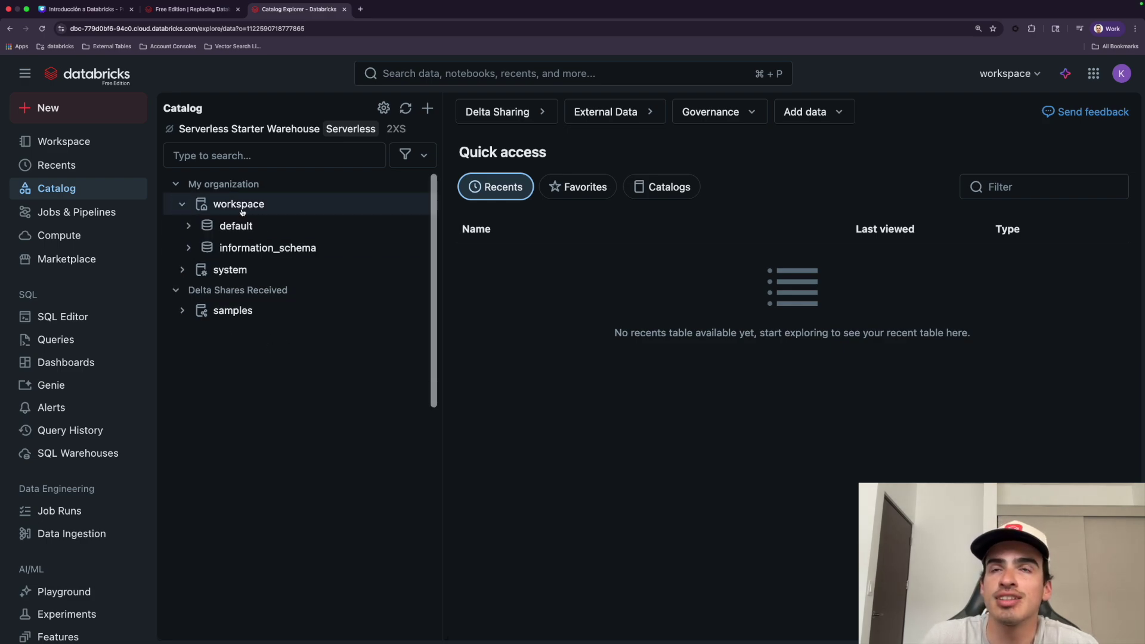
mouse_move(239, 207)
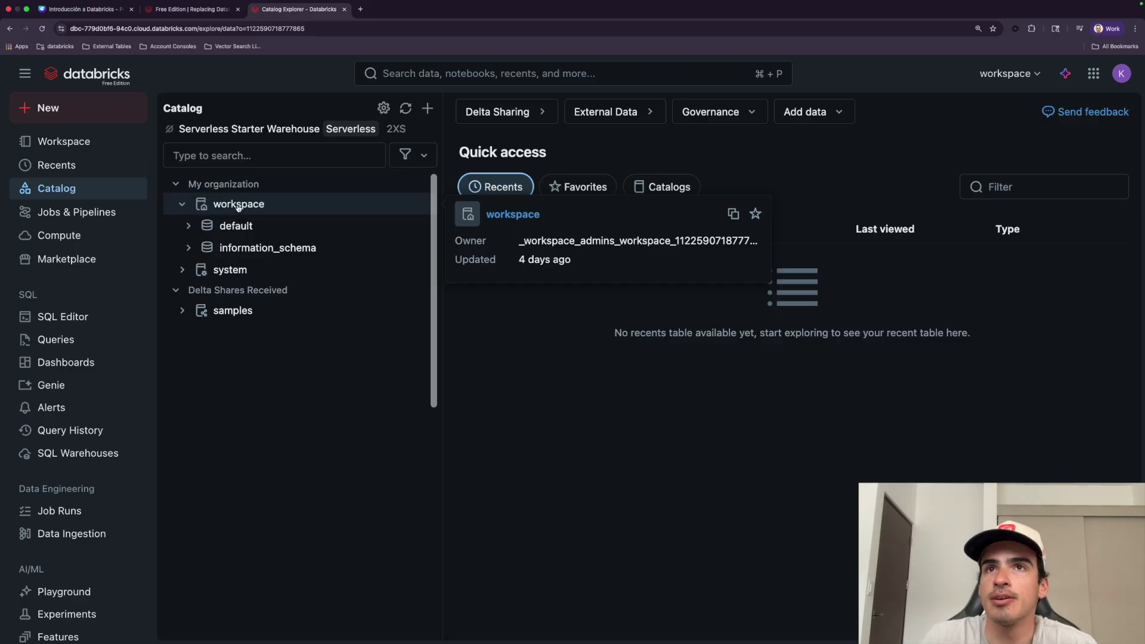
mouse_move(205, 229)
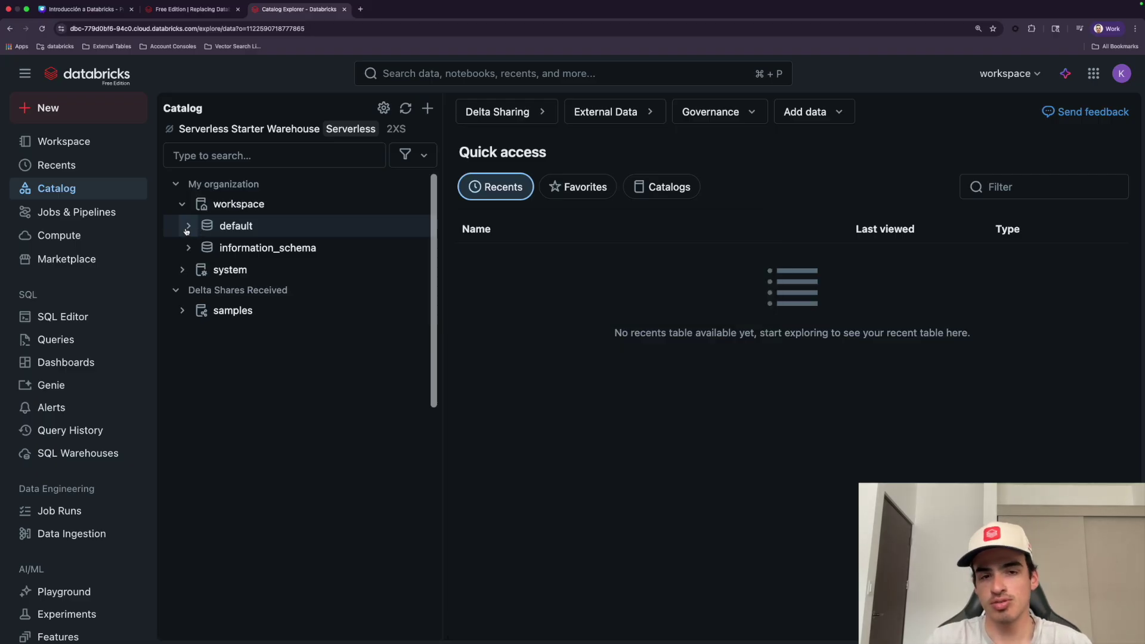
left_click(187, 226)
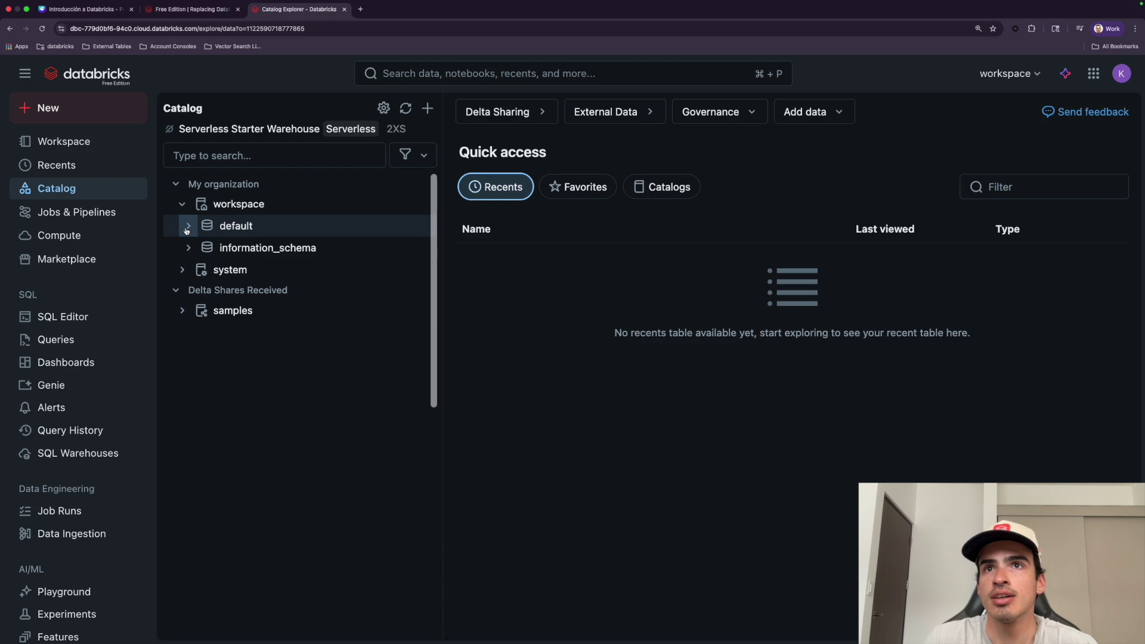
mouse_move(237, 231)
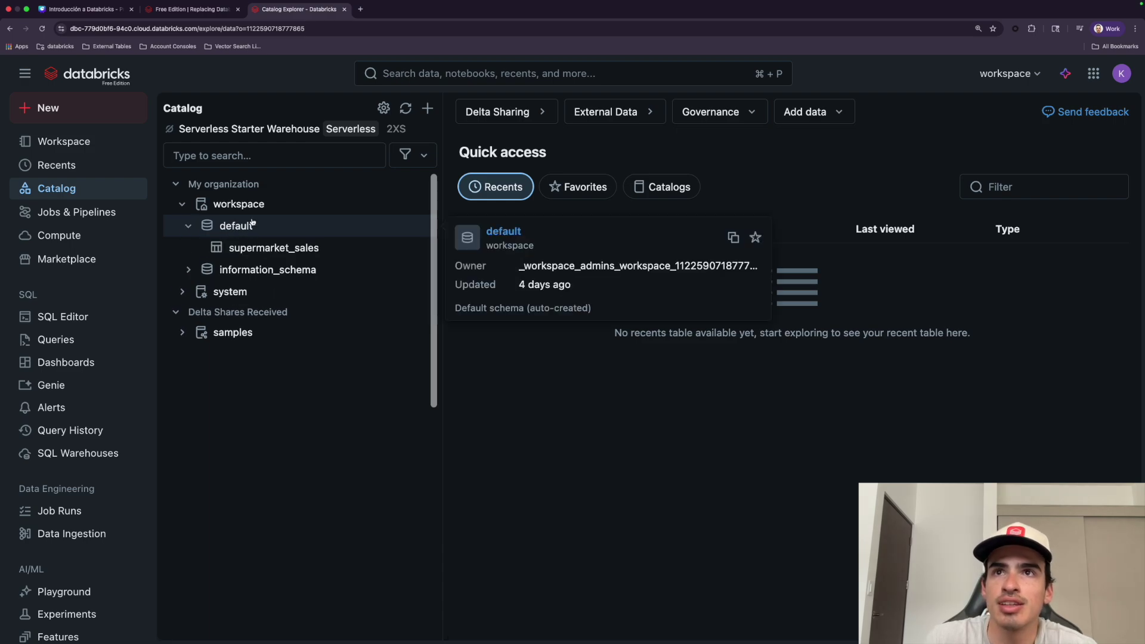
left_click(270, 249)
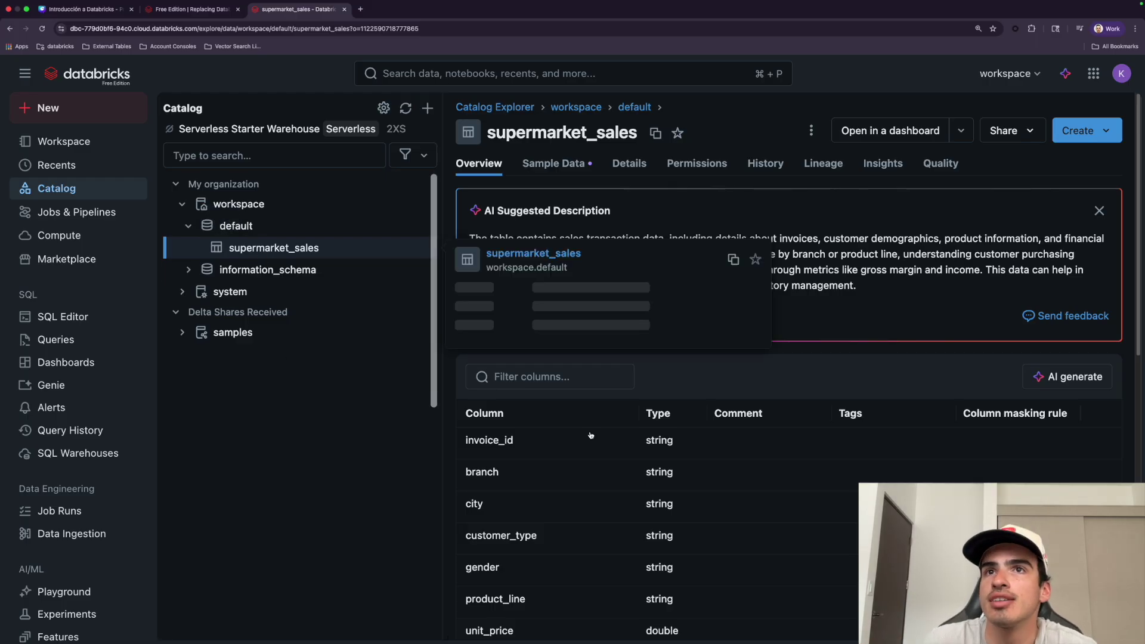
Examine the supermarket_sales columns with their types, tags and masking rules, dismissing the Slack helper prompt
scroll(596, 513, "down", 10)
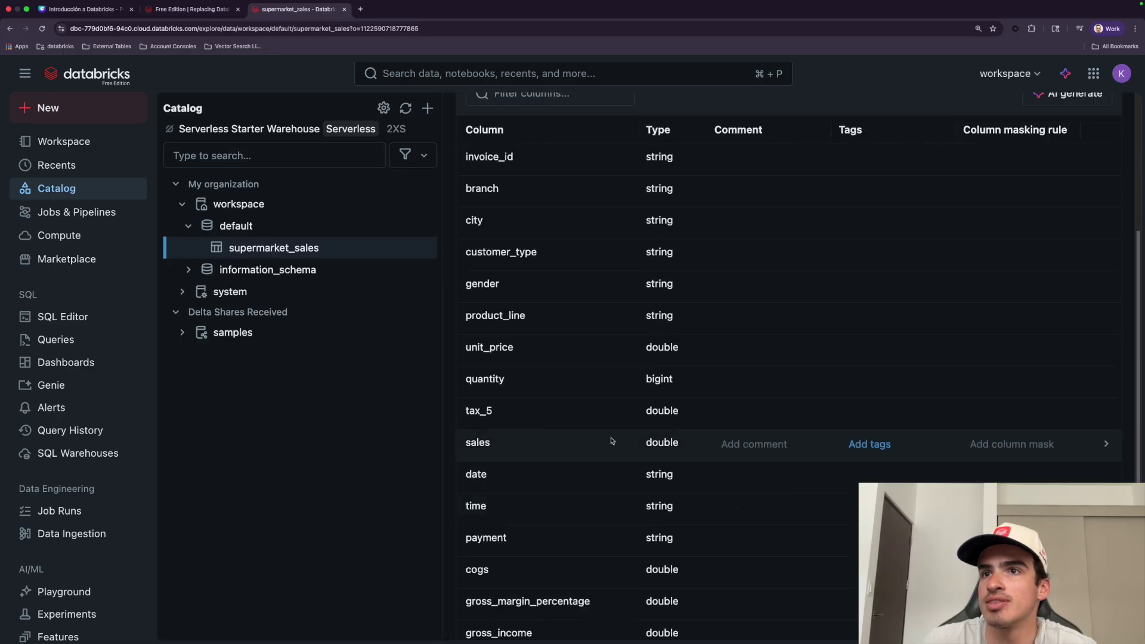
scroll(622, 475, "up", 8)
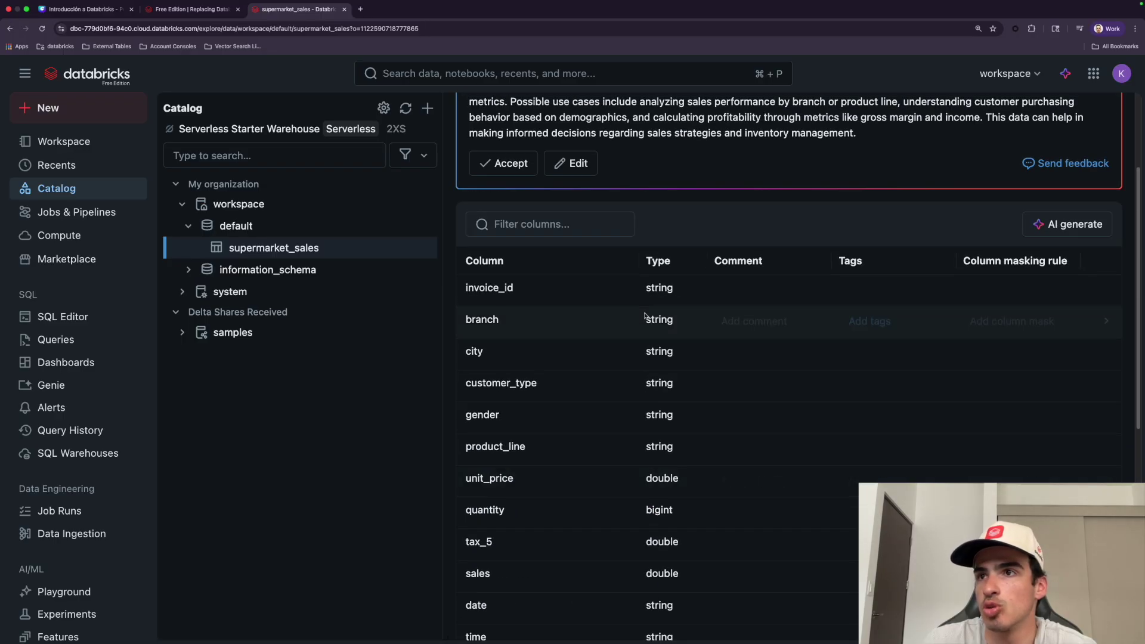
double_click(660, 384)
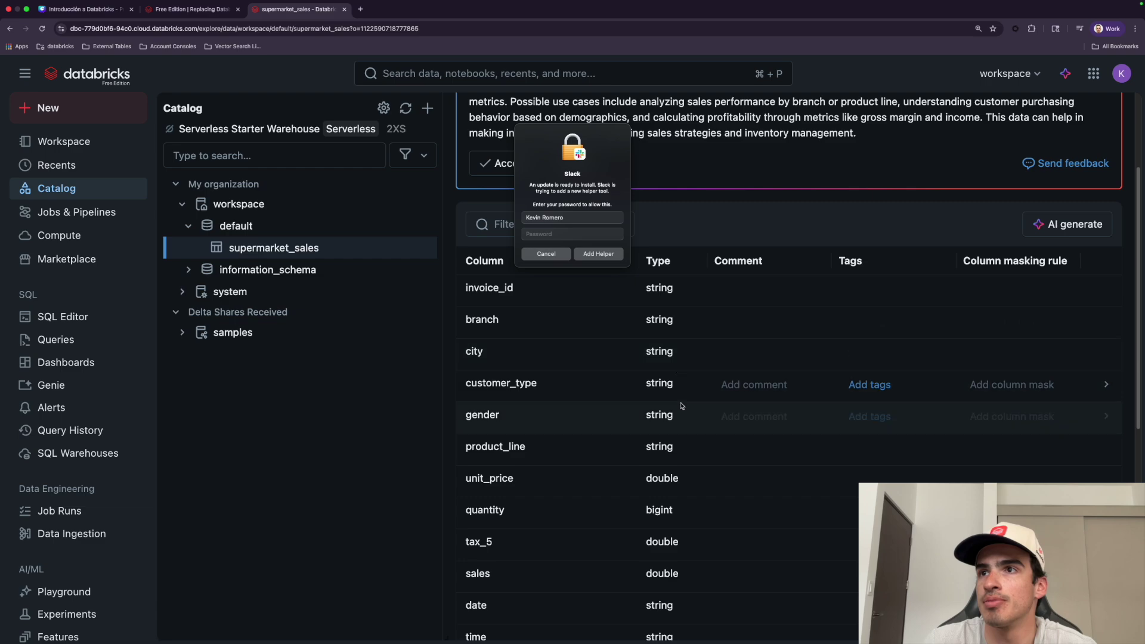
left_click(546, 254)
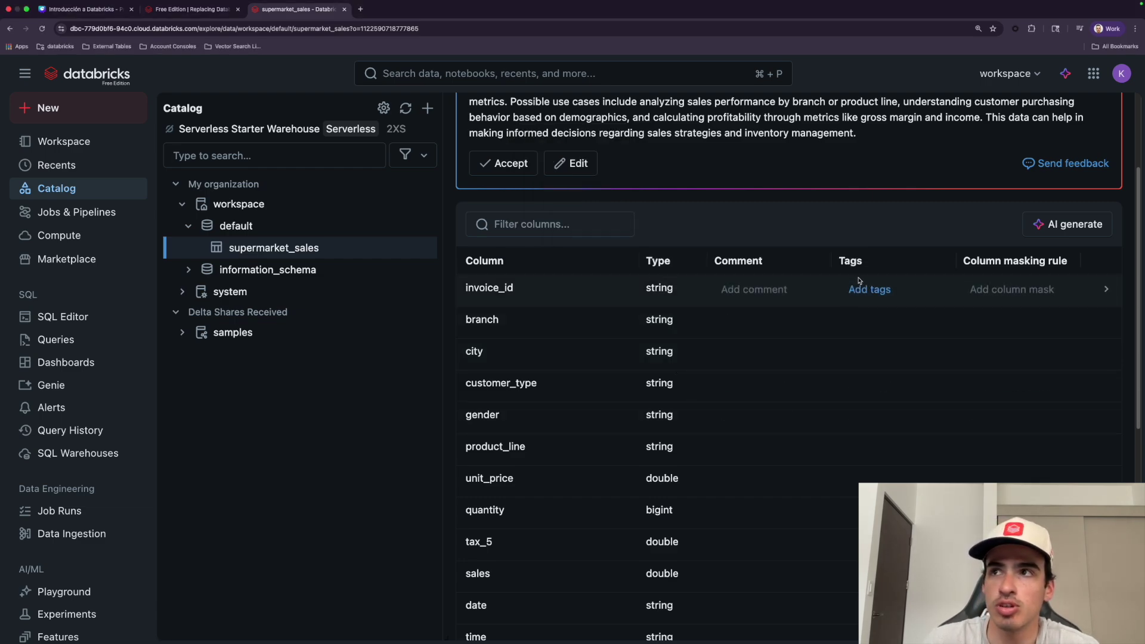
double_click(857, 263)
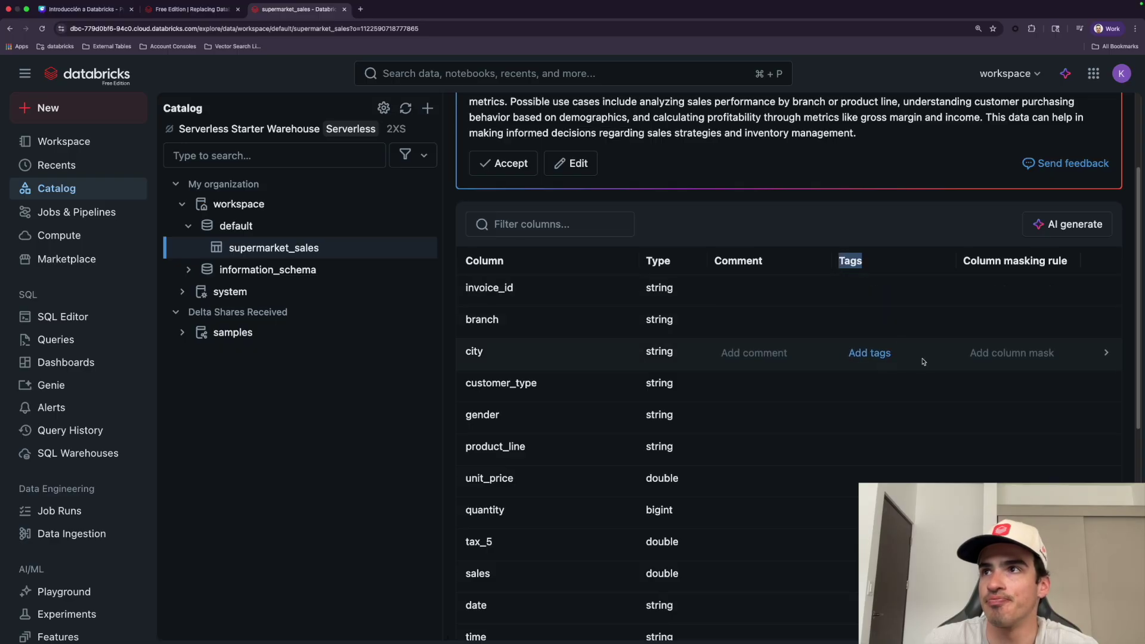
left_click(1022, 289)
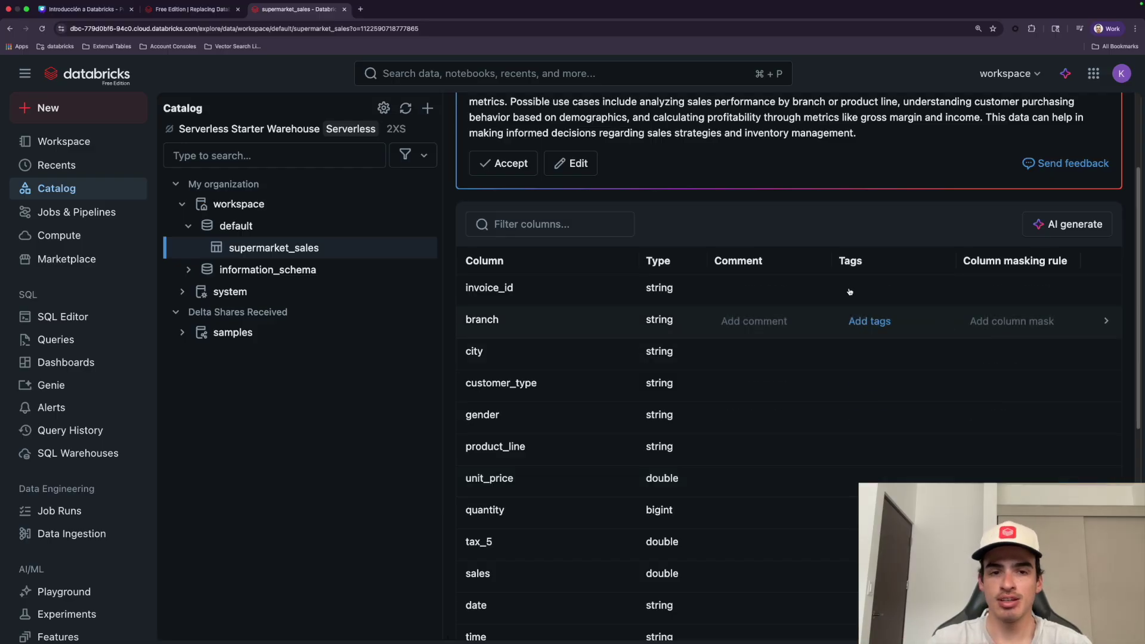
Examine the About this table section of supermarket_sales, including its owner, type and data source
scroll(633, 382, "down", 5)
scroll(633, 386, "down", 2)
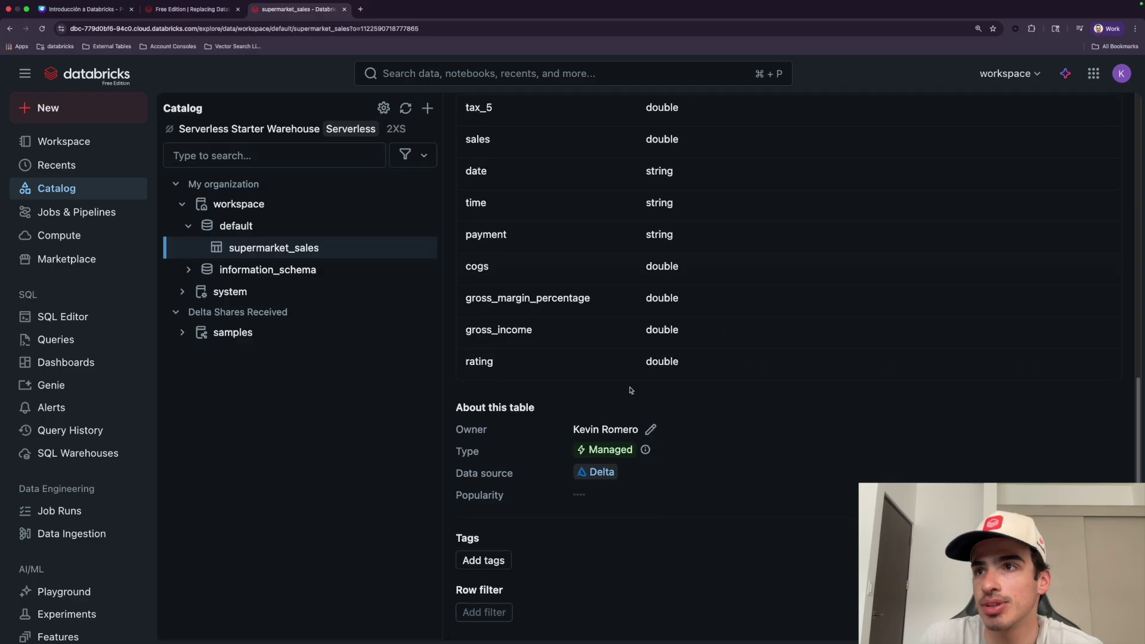
mouse_move(572, 433)
left_mouse_down()
mouse_move(651, 431)
mouse_move(605, 441)
left_mouse_up()
left_click(598, 435)
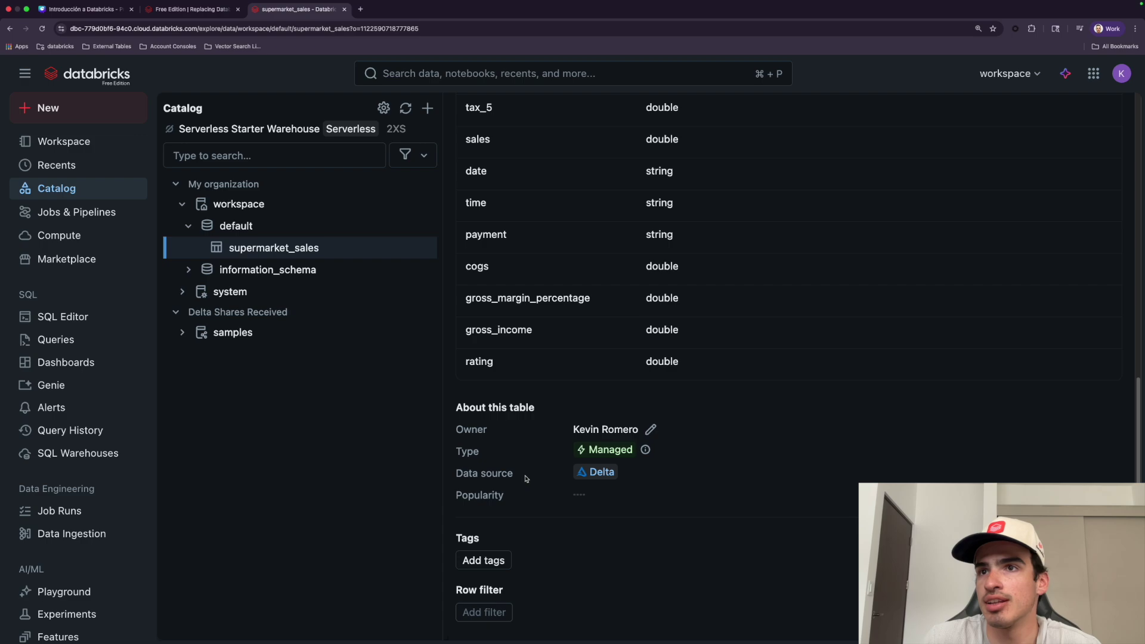
scroll(624, 549, "up", 5)
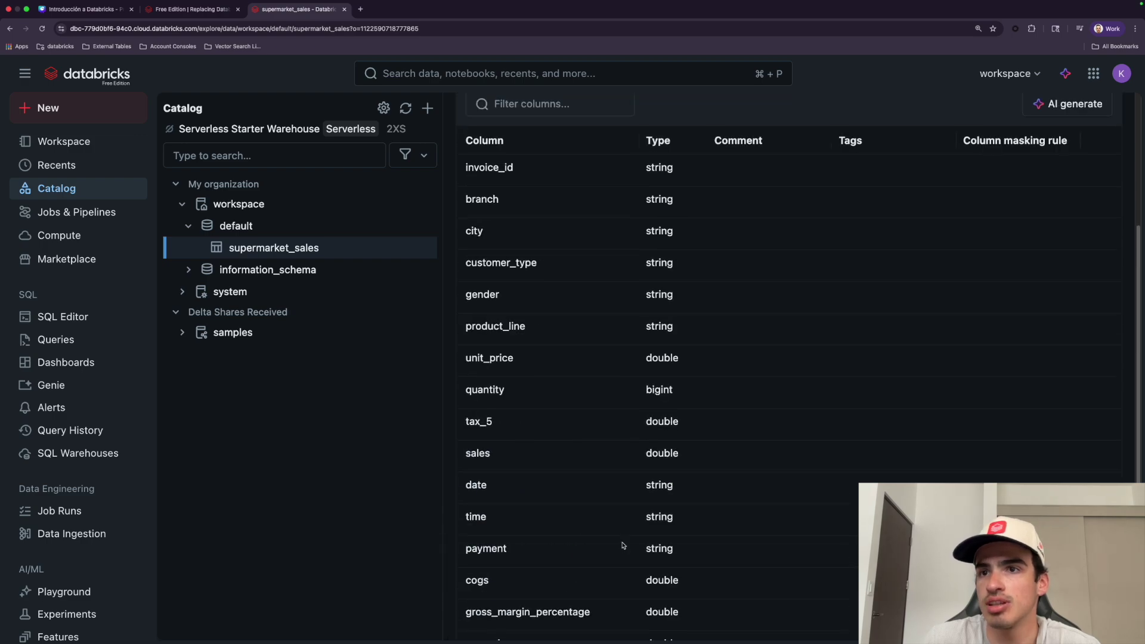
scroll(624, 549, "up", 5)
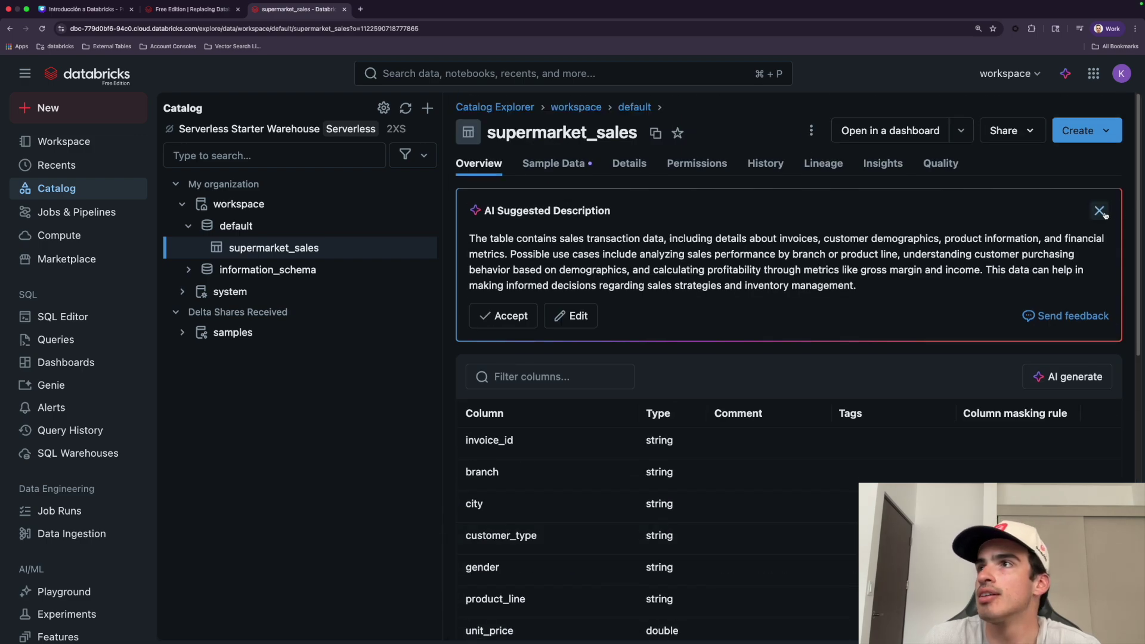
Read the AI suggested description of supermarket_sales and accept it as the table's description
left_click_drag(481, 222, 620, 219)
left_click(493, 258)
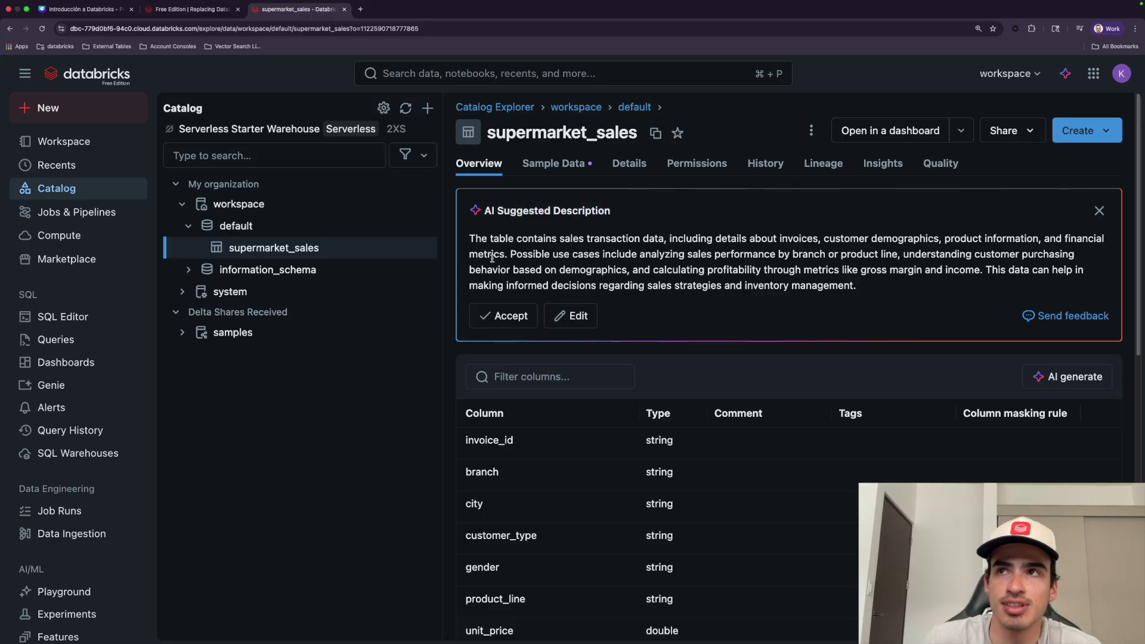
left_click_drag(472, 239, 536, 287)
left_click(504, 316)
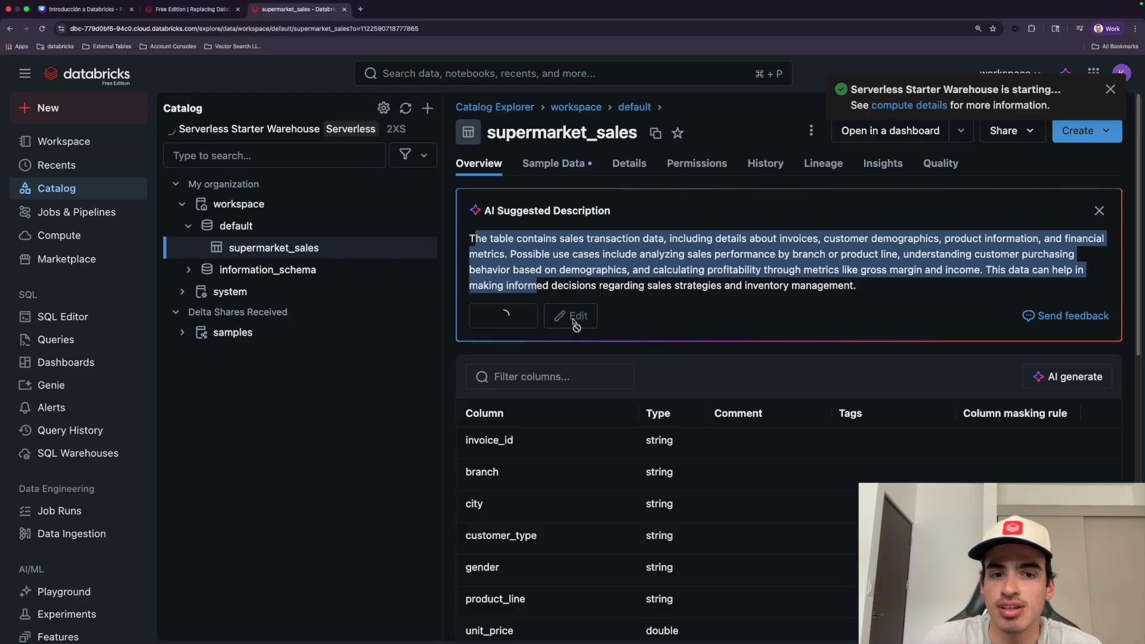
left_click(618, 273)
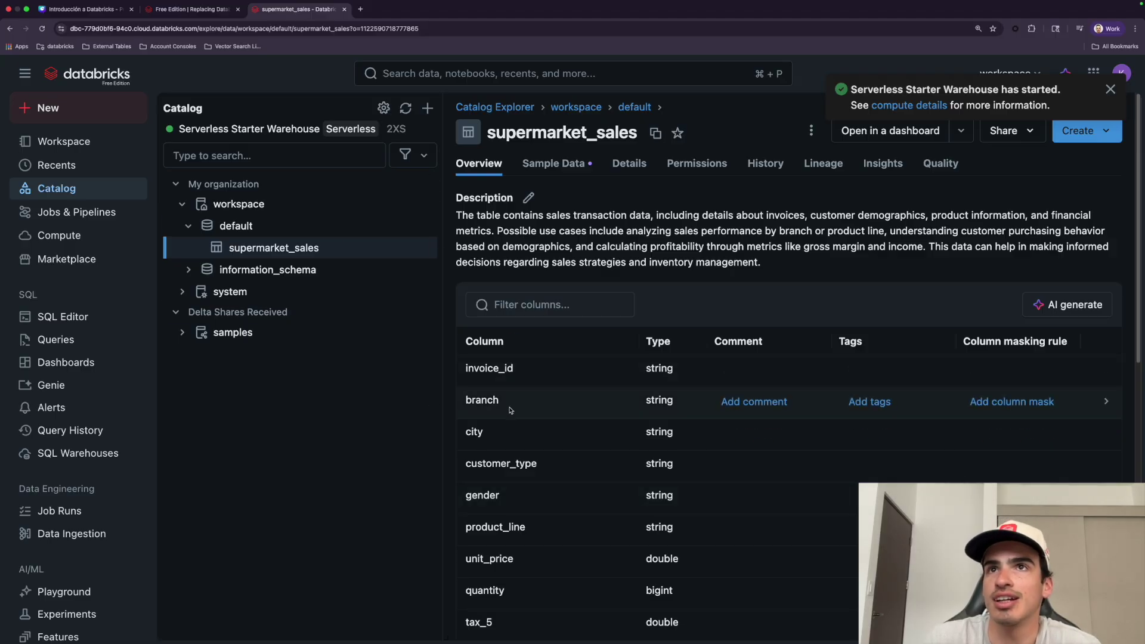
left_click_drag(808, 270, 457, 215)
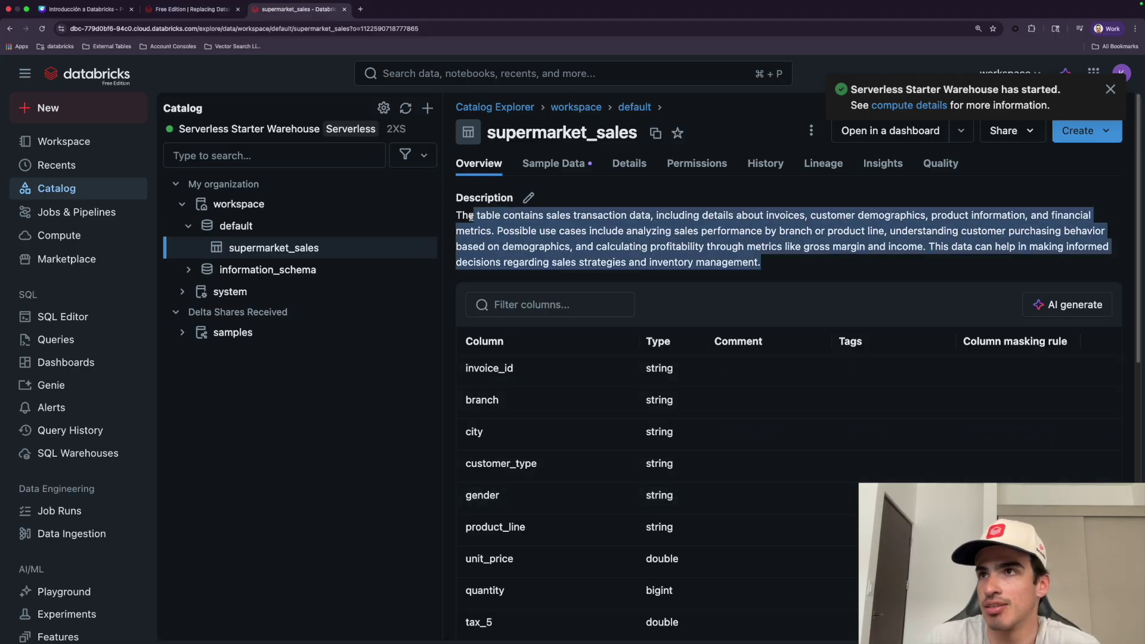
left_click(608, 232)
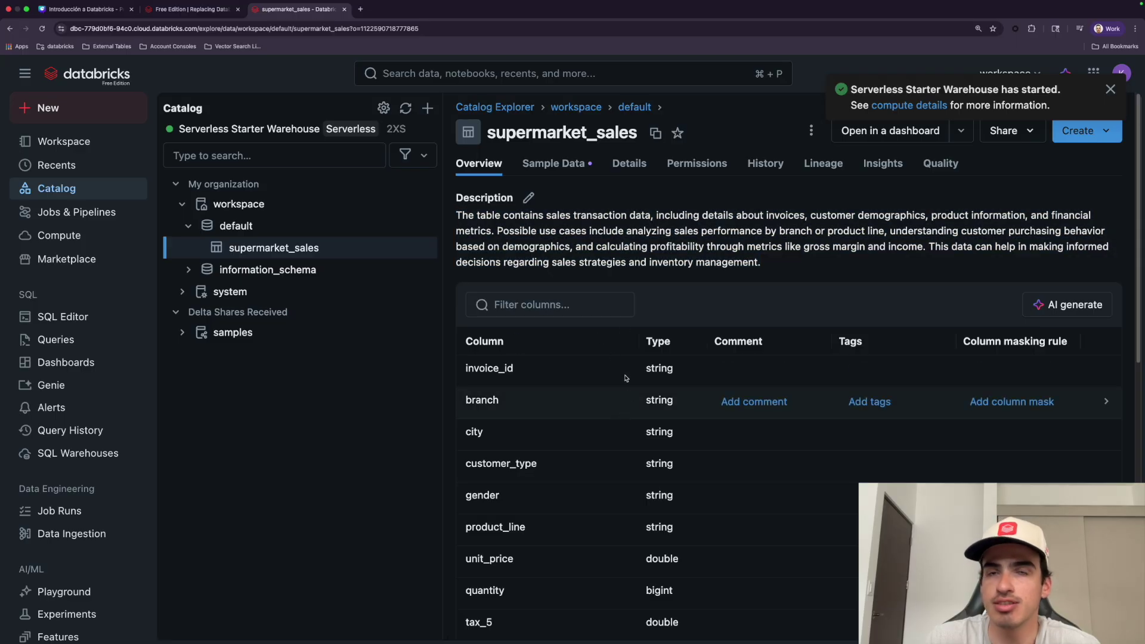
View the sample data of supermarket_sales, selecting invoice_id cells in rows 2 to 10 and looking across the remaining columns
left_click(554, 170)
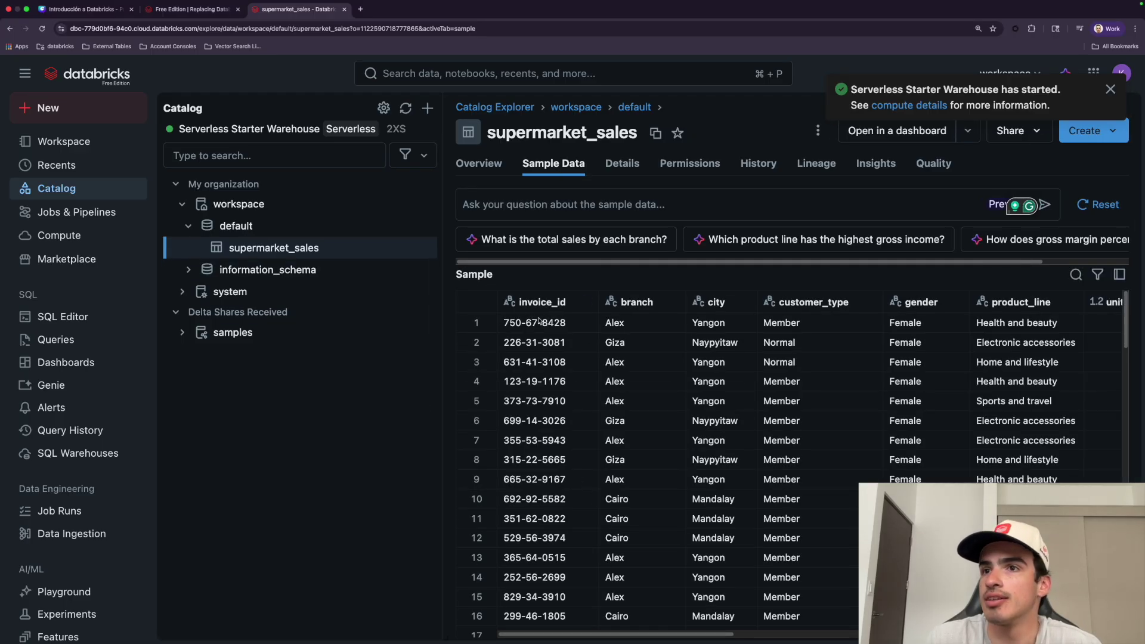
left_click(533, 343)
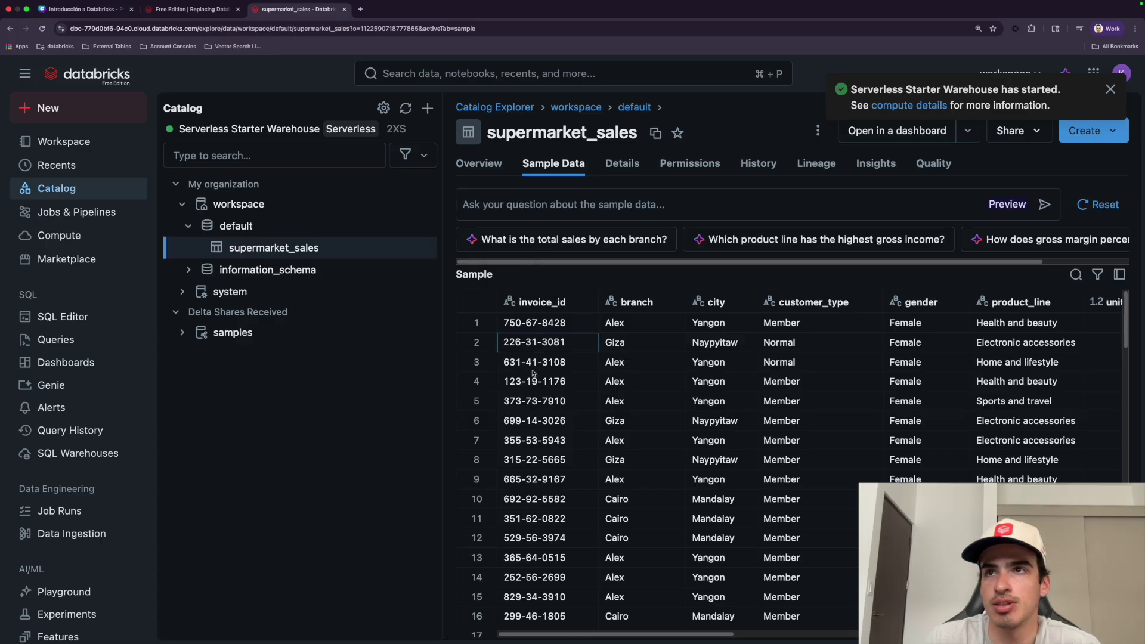
left_click(549, 498, "shift")
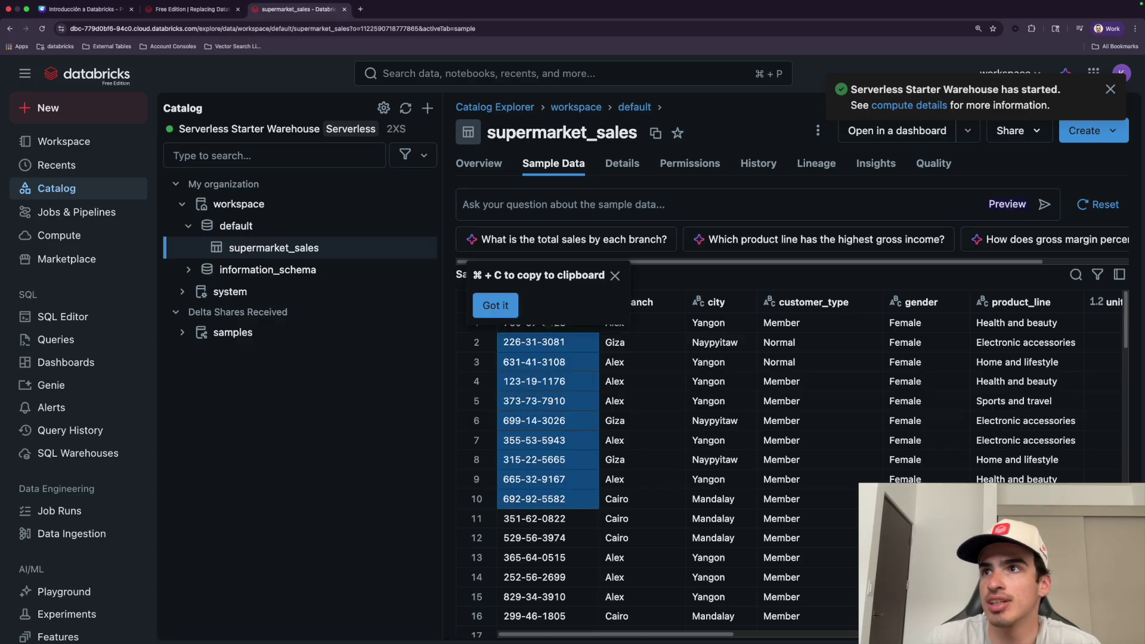
left_click_drag(732, 634, 1119, 633)
scroll(750, 523, "left", 10)
scroll(770, 535, "down", 2)
scroll(750, 523, "up", 2)
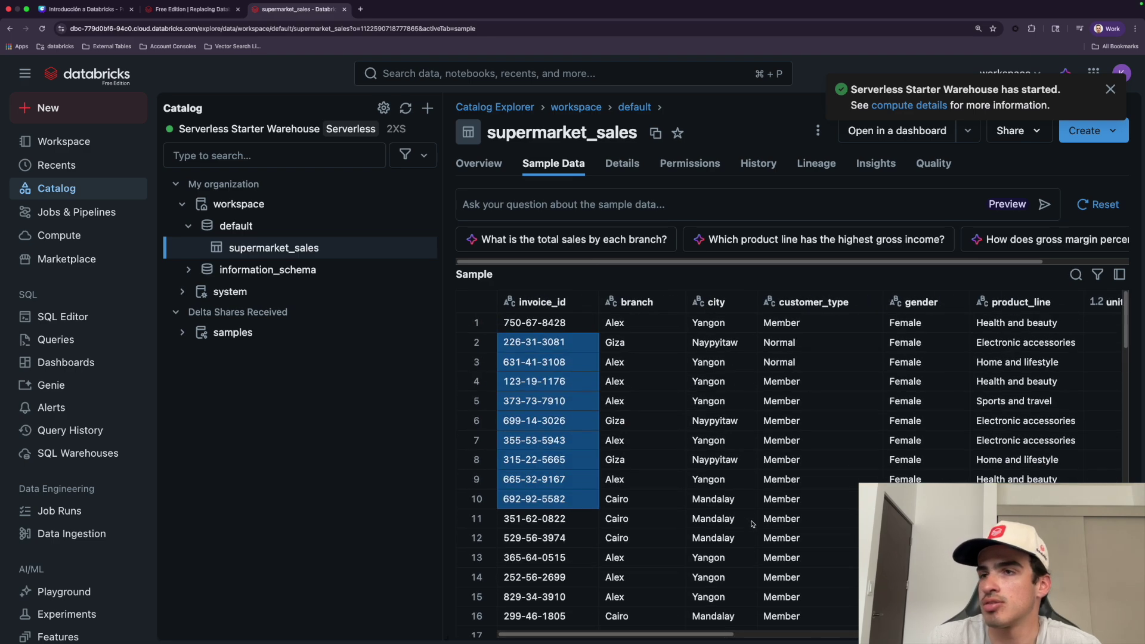
left_click(652, 456)
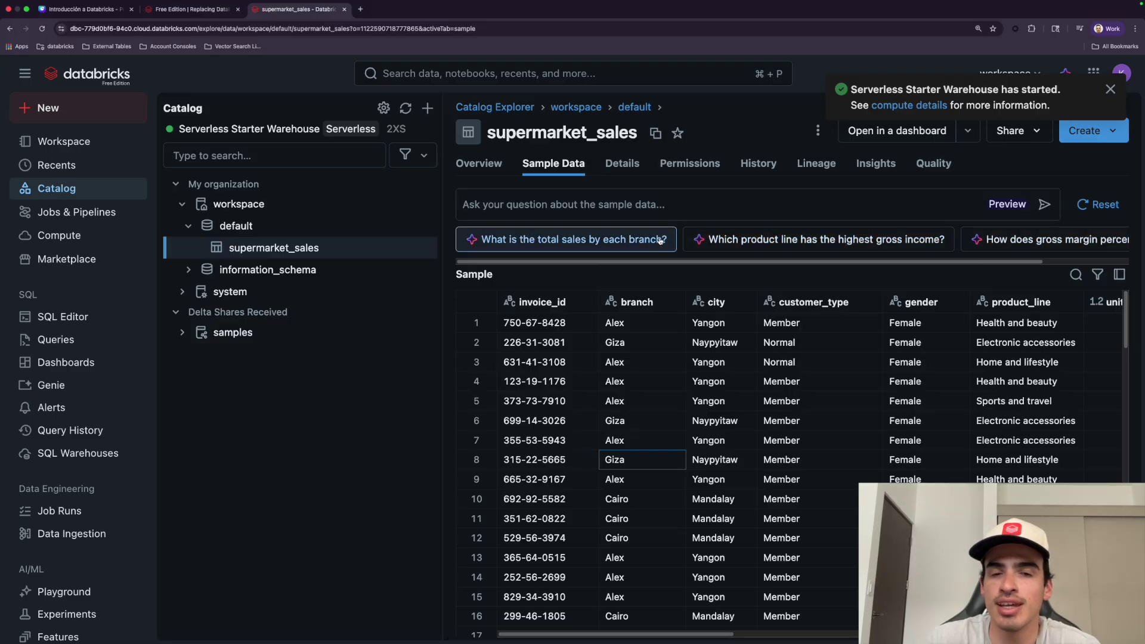
Ask the suggested question "What is the total sales by each branch?", review the generated SQL and run the query
left_click(626, 241)
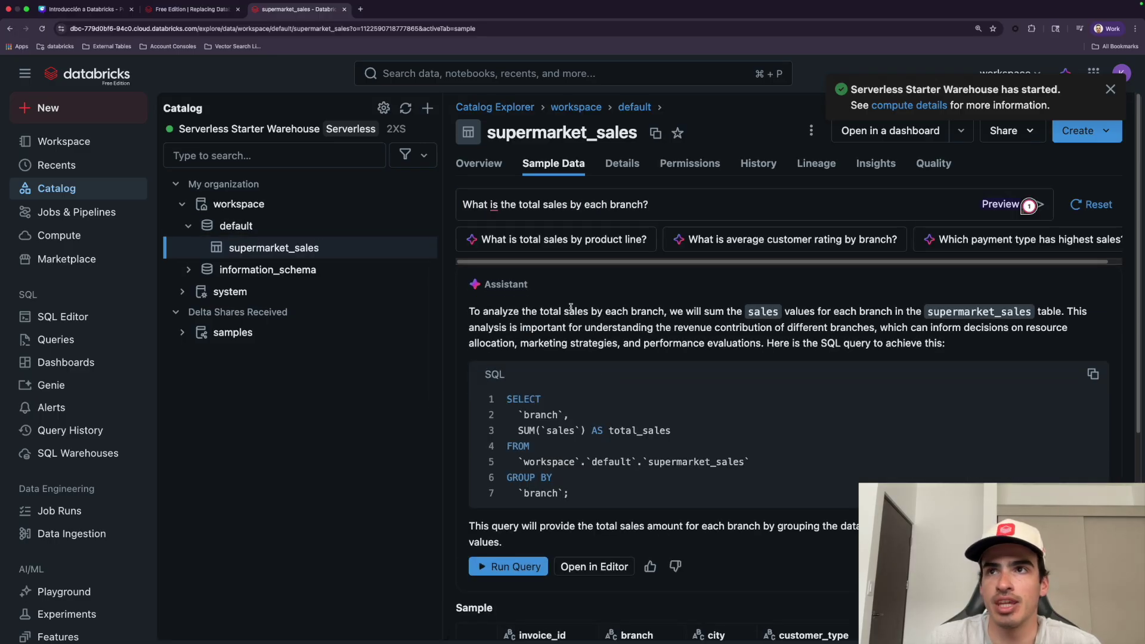
scroll(581, 381, "down", 3)
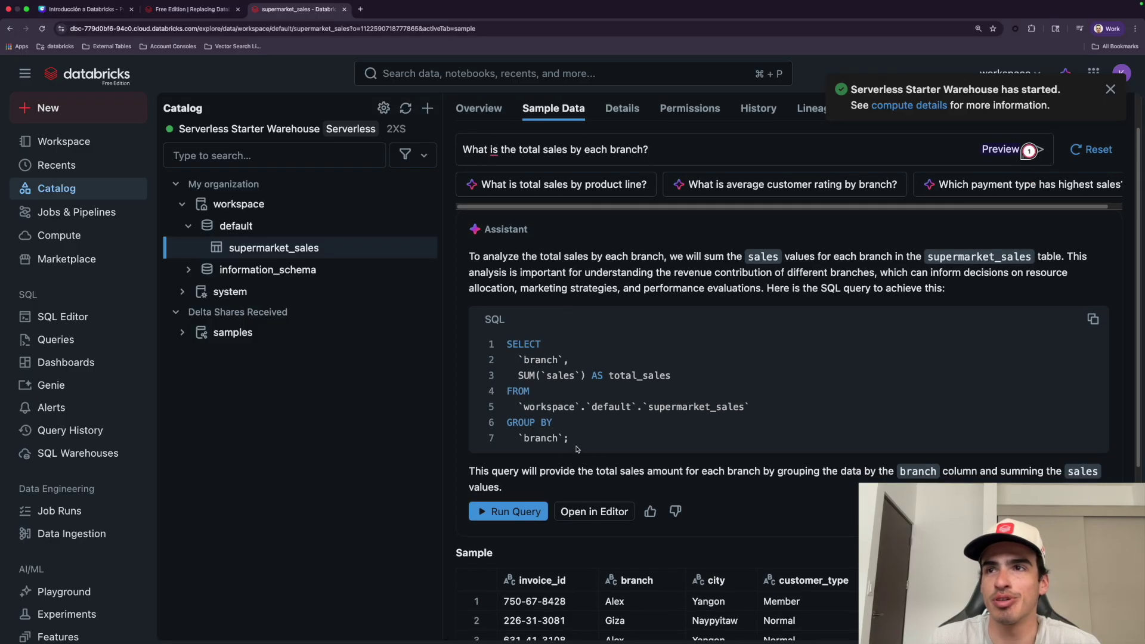
left_click_drag(580, 441, 507, 345)
left_click(593, 411)
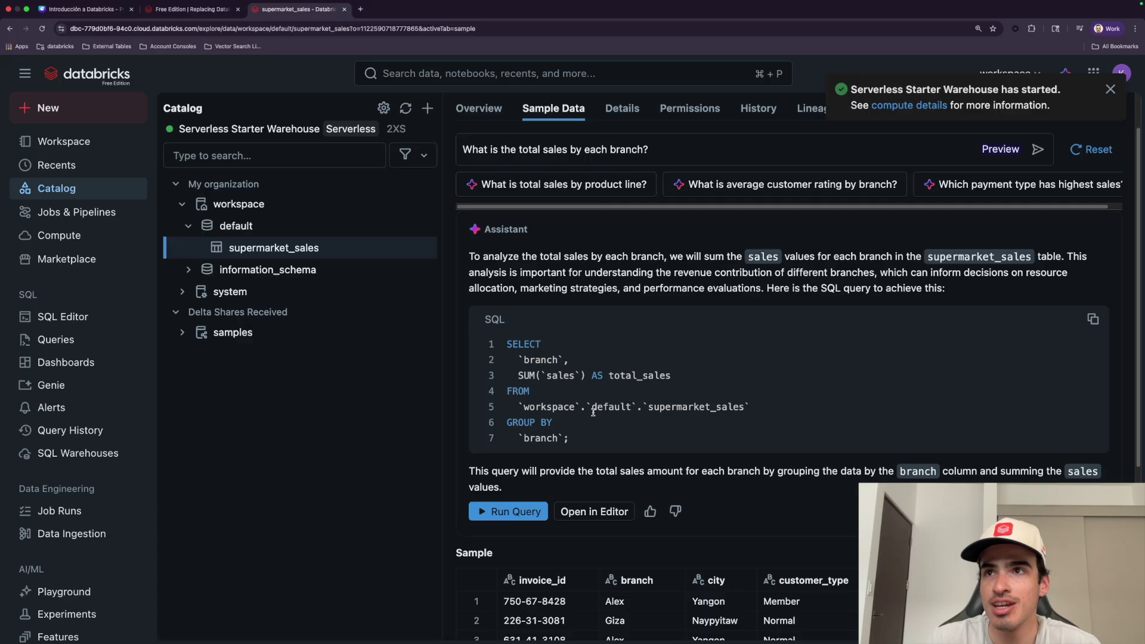
scroll(599, 397, "down", 3)
left_click(522, 357)
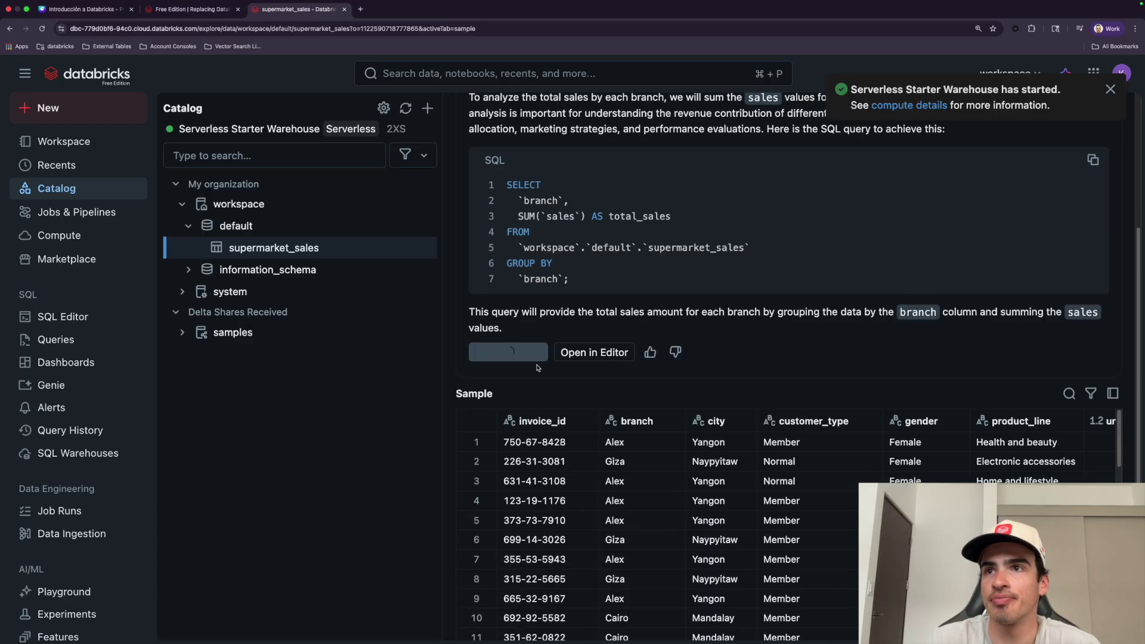
scroll(595, 437, "up", 4)
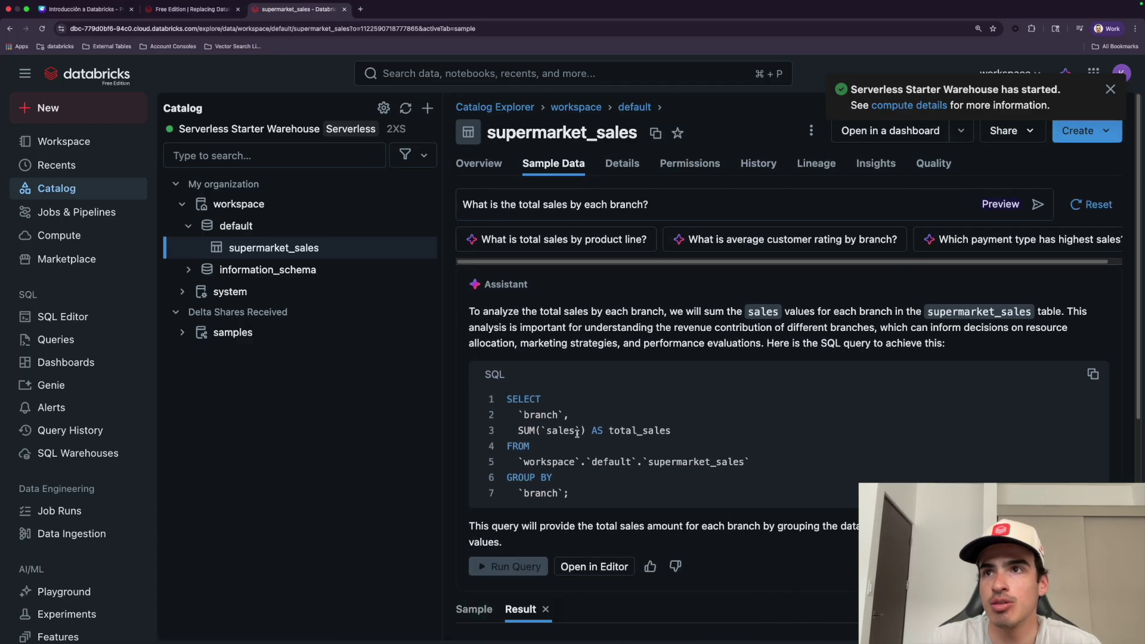
Review the query result, selecting the branch cells and the total_sales values for all three rows
scroll(577, 433, "down", 5)
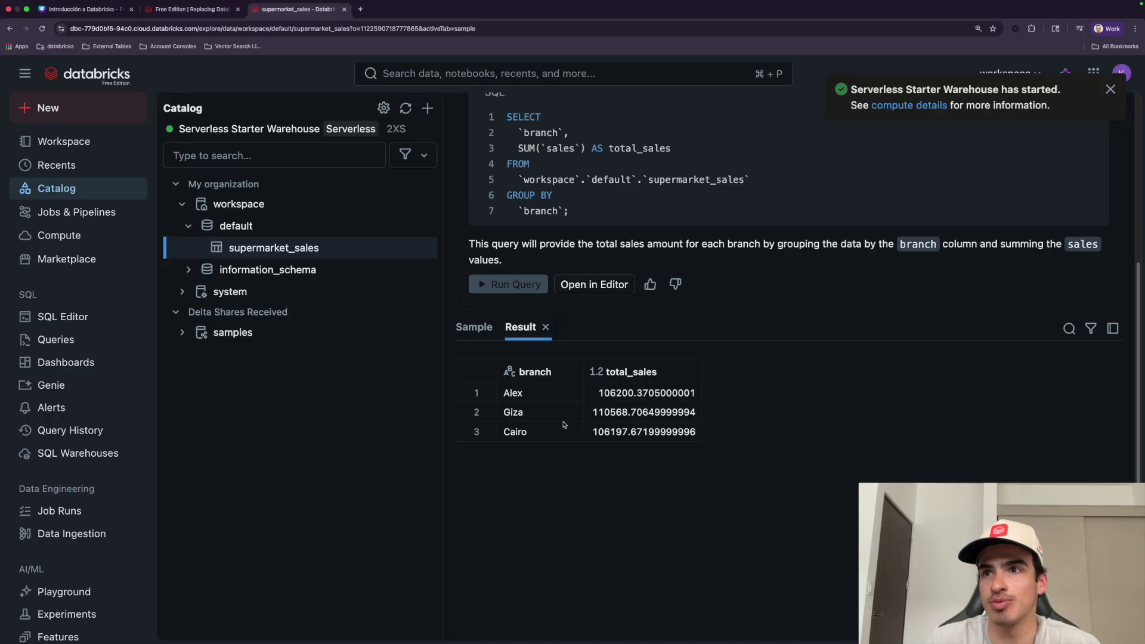
left_click_drag(545, 394, 545, 435)
left_click(529, 401)
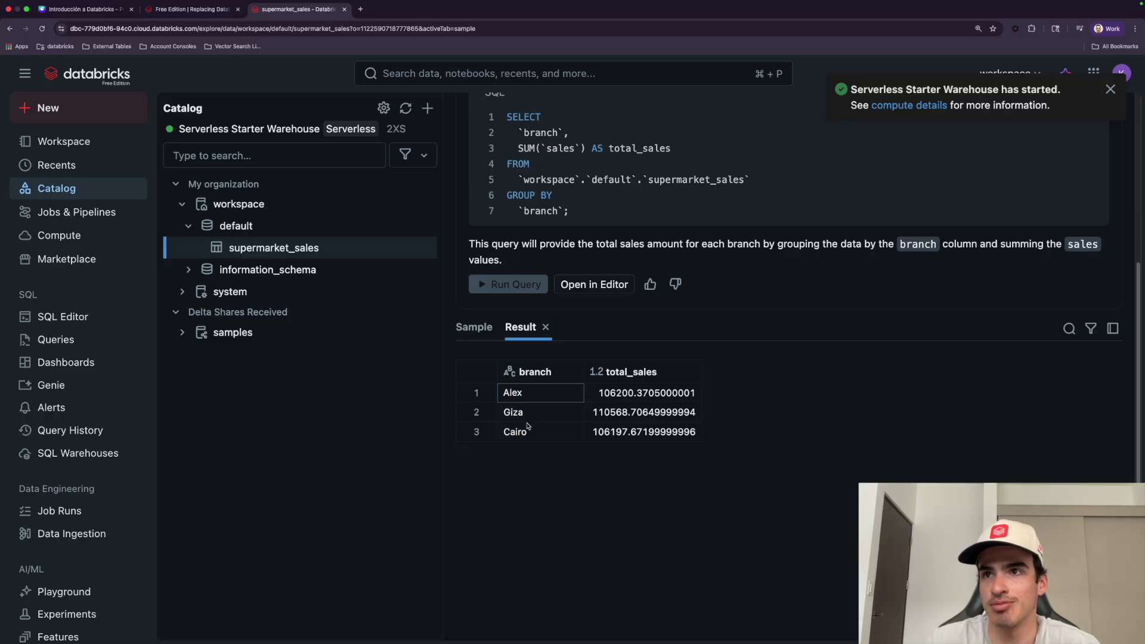
left_click_drag(654, 394, 649, 435)
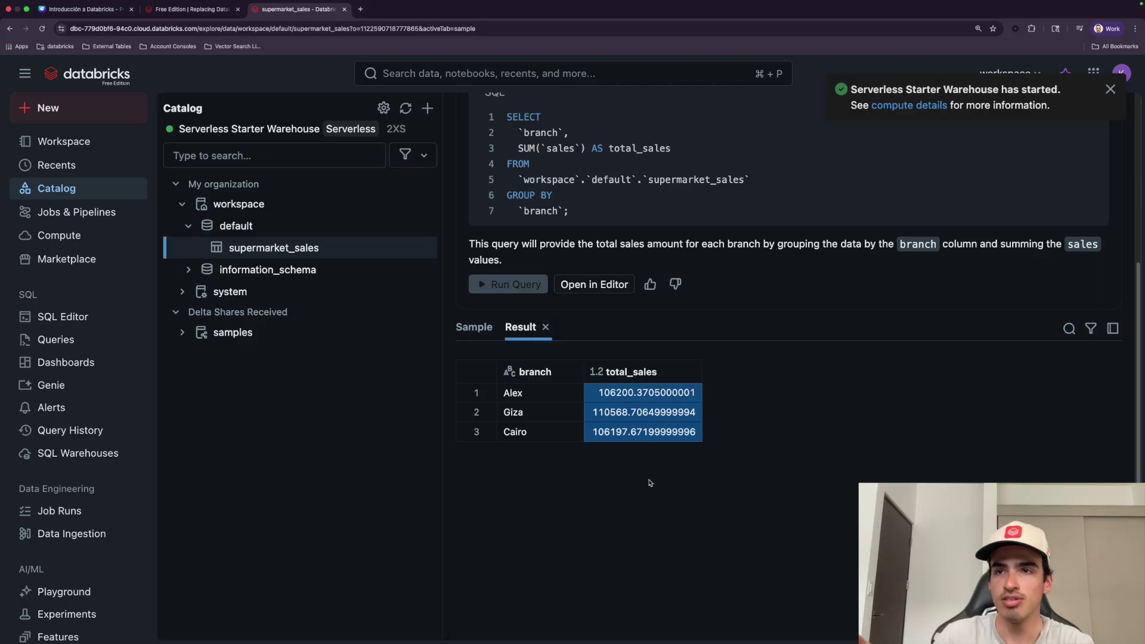
scroll(650, 484, "up", 10)
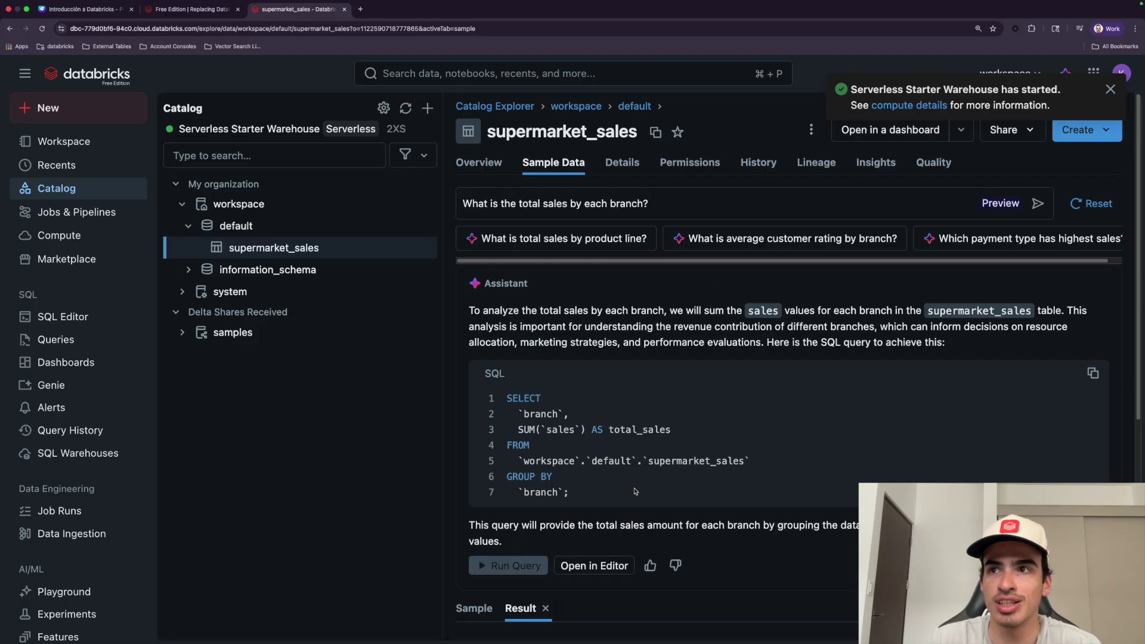
Open the details of supermarket_sales and examine its delta properties, highlighting them from enableChangeDataFeed to lastUpdateVersion
left_click(624, 171)
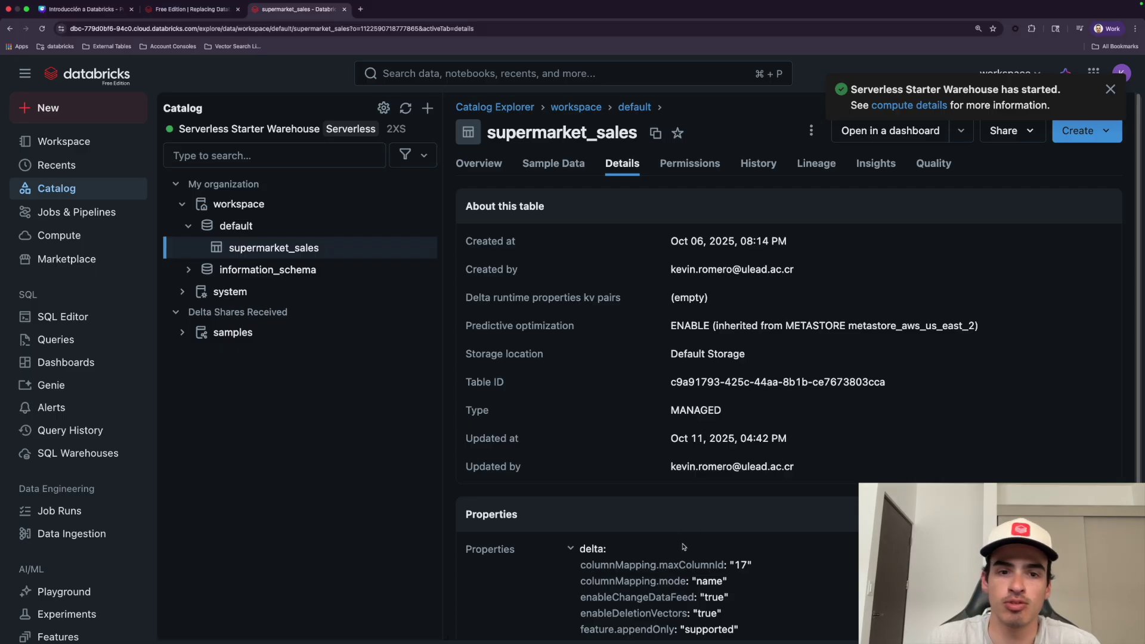
scroll(684, 548, "down", 5)
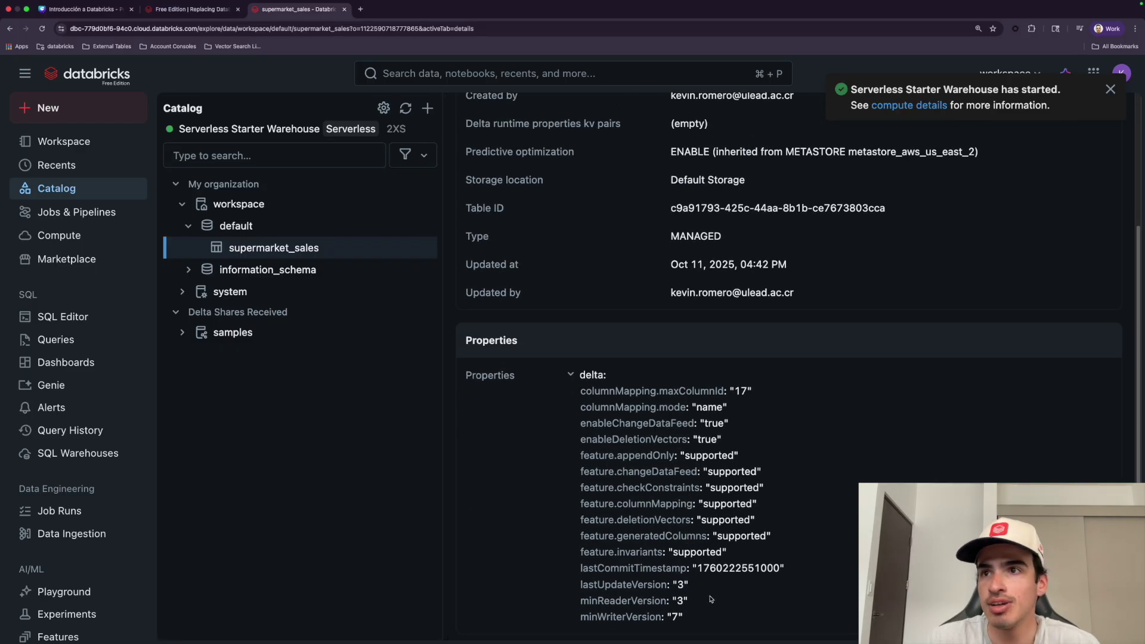
left_click_drag(702, 618, 753, 588)
left_click(662, 504)
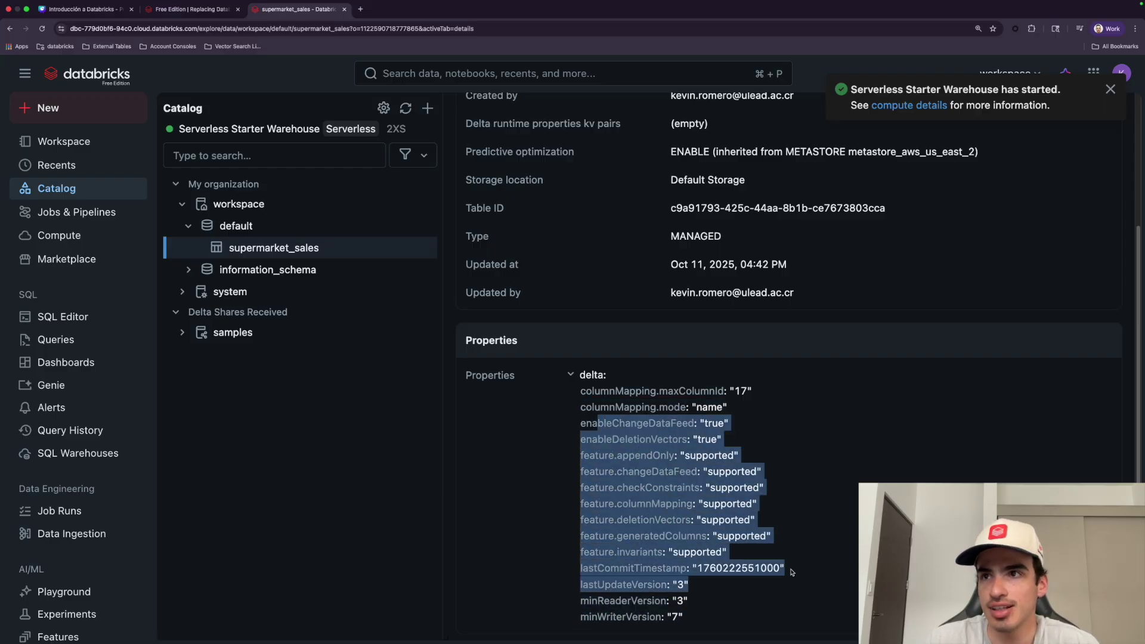
left_click(783, 535)
Examine the About this table details of supermarket_sales, highlighting the storage location value
scroll(767, 531, "up", 5)
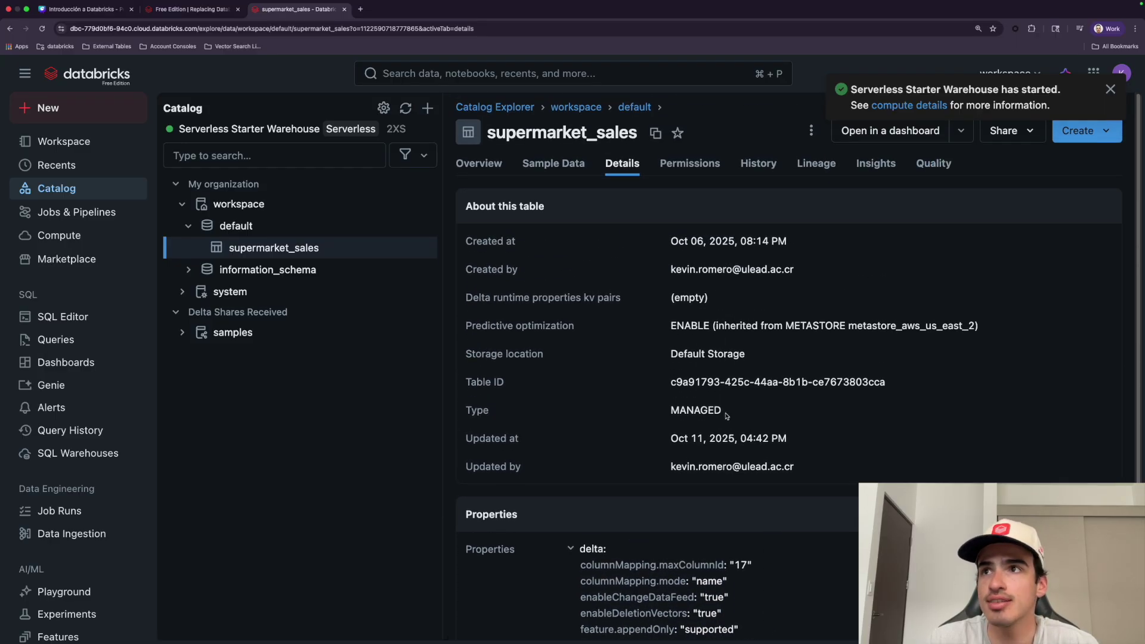
left_click_drag(687, 254, 737, 466)
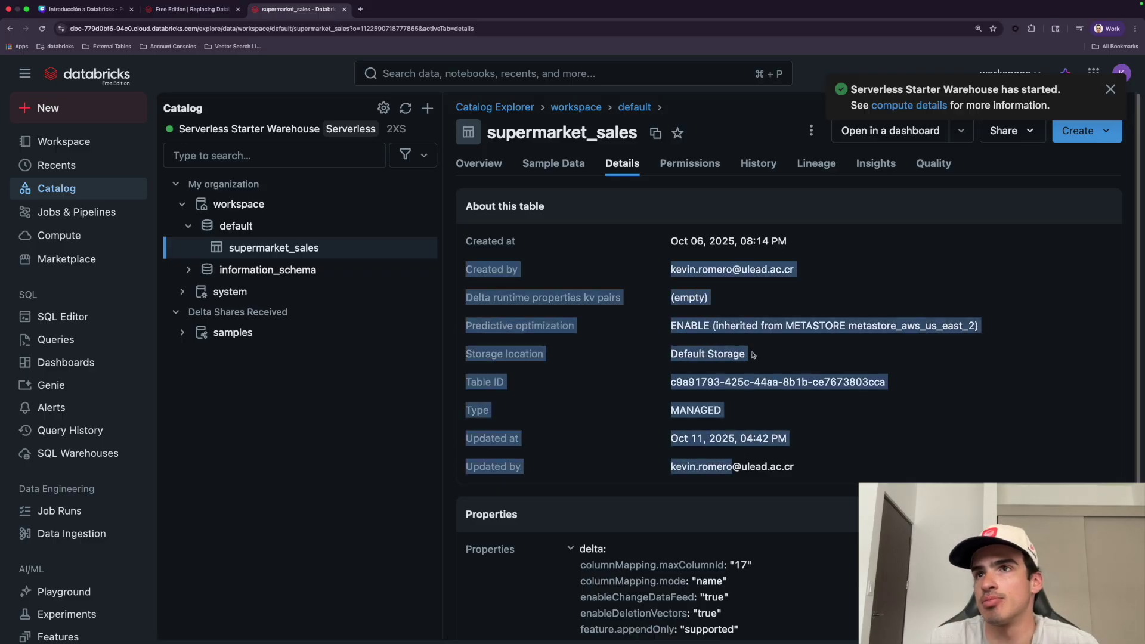
left_click(753, 354)
left_click_drag(769, 356, 602, 360)
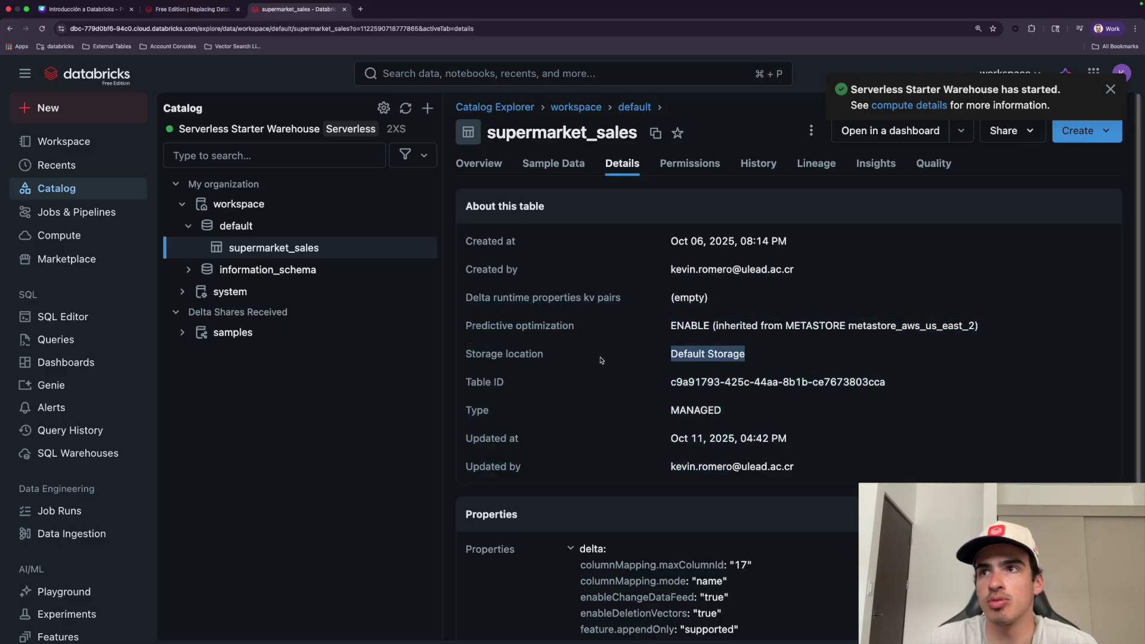
left_click(607, 370)
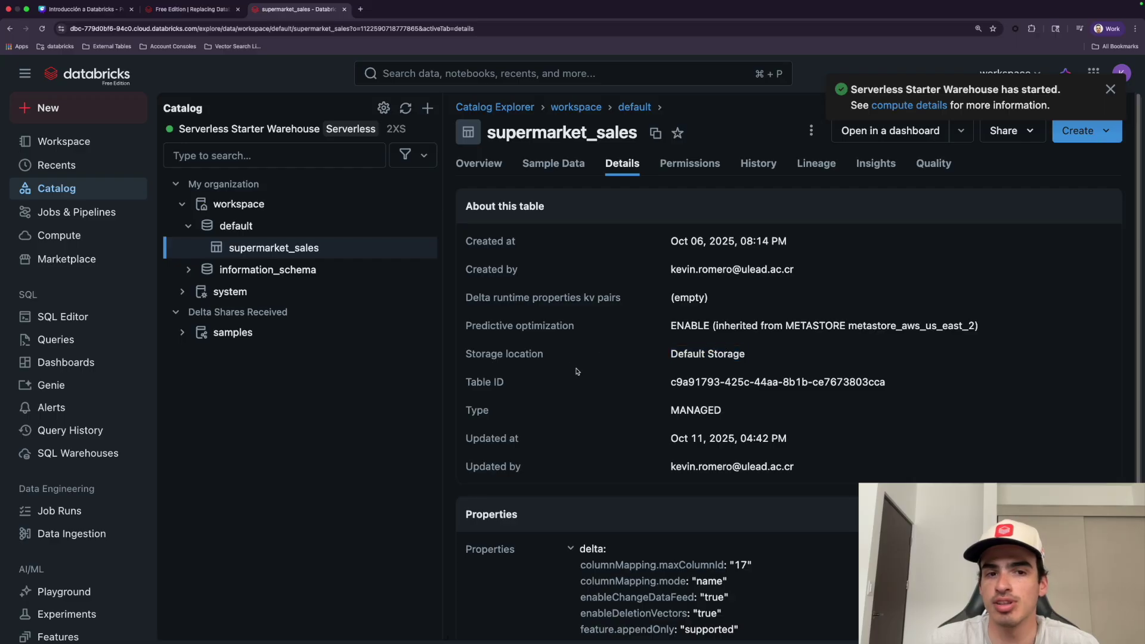
View the permissions of supermarket_sales, inspect the principals and privileges available for a grant, and cancel without granting anything
left_click(715, 164)
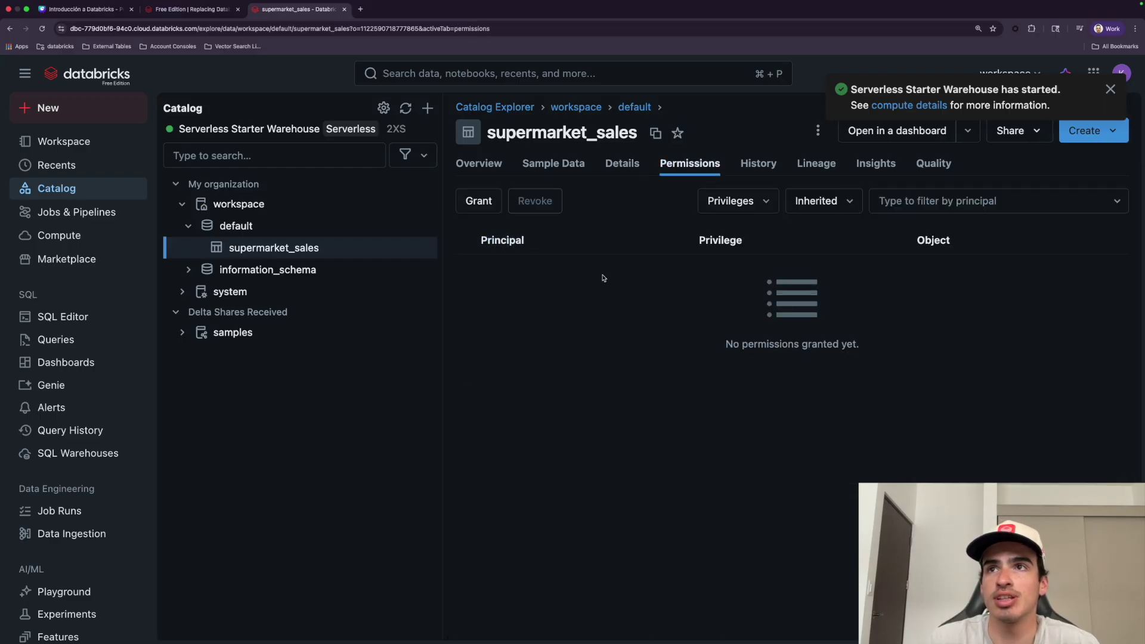
left_click(478, 201)
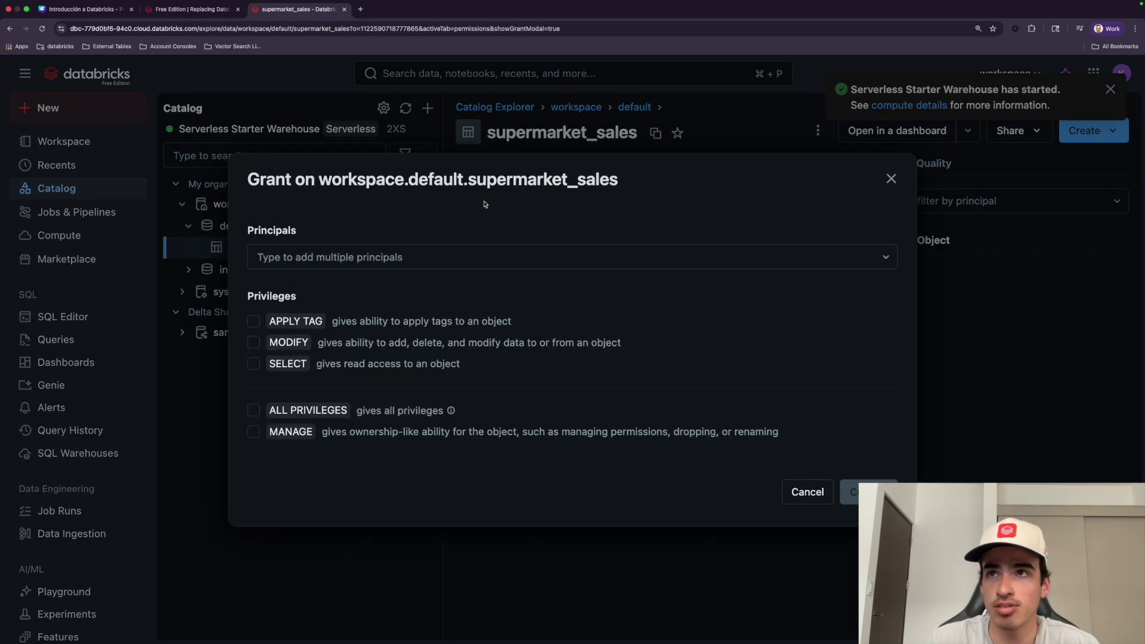
left_click(425, 261)
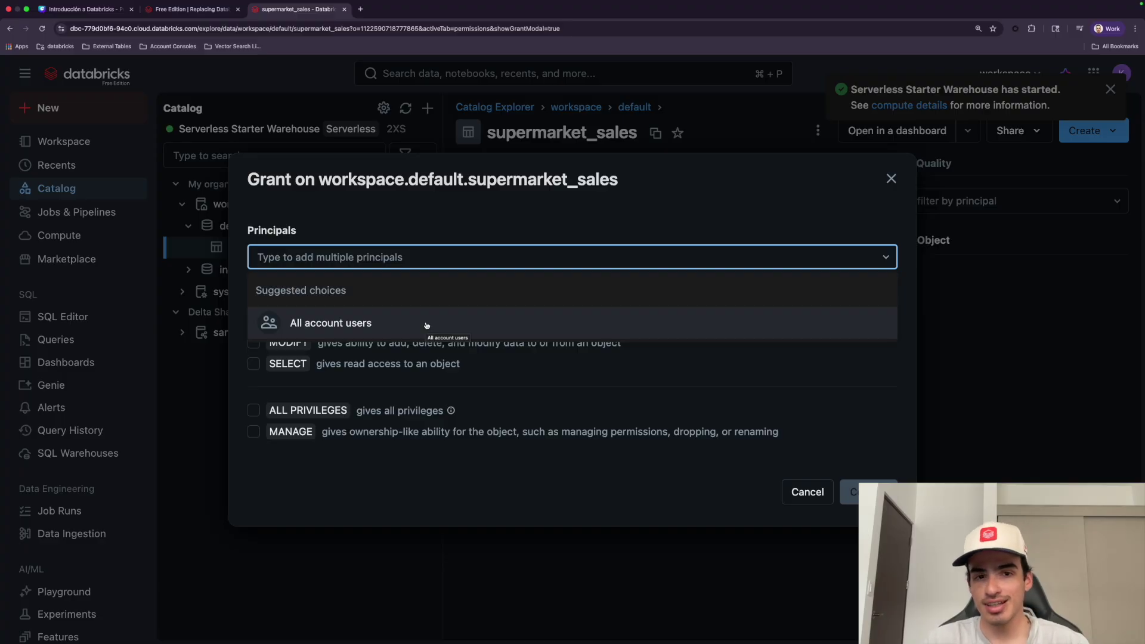
left_click(417, 474)
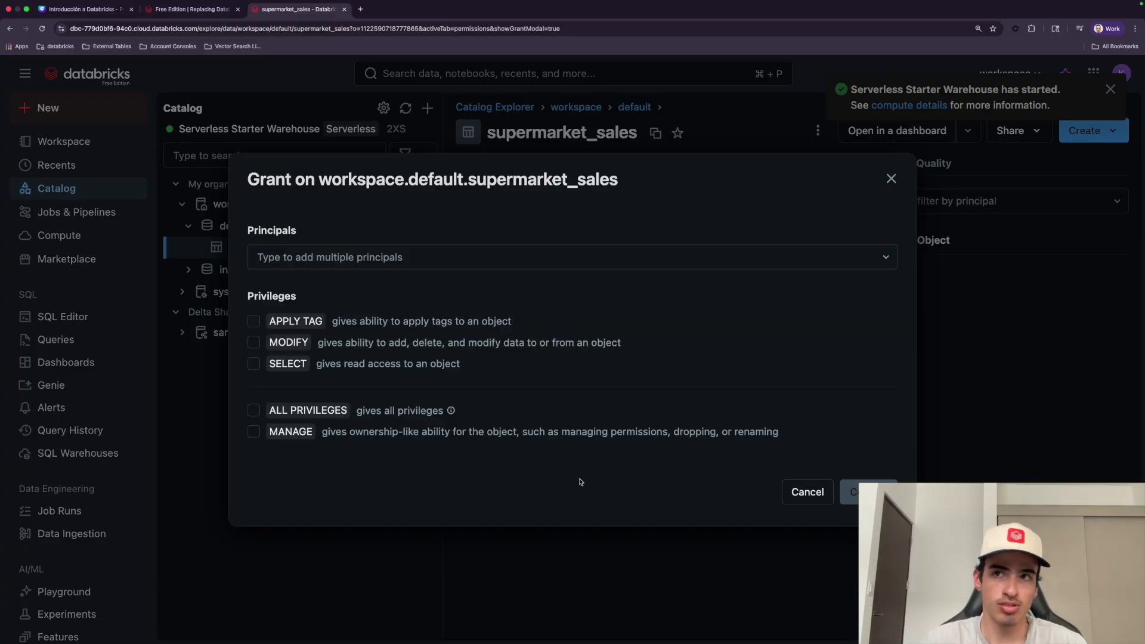
left_click(347, 252)
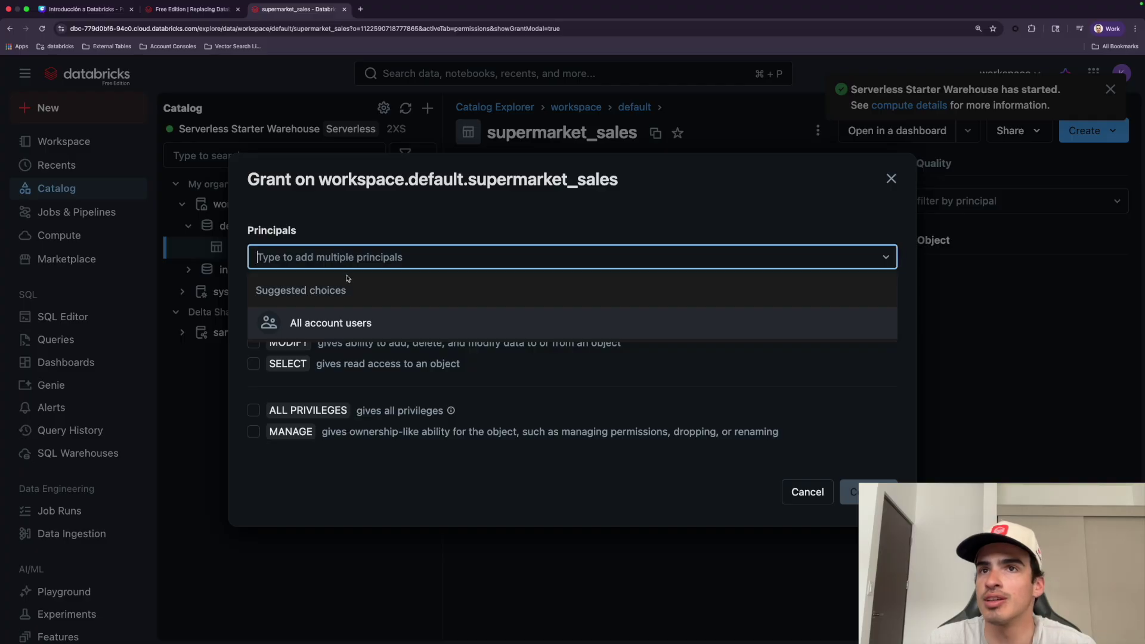
left_click(319, 498)
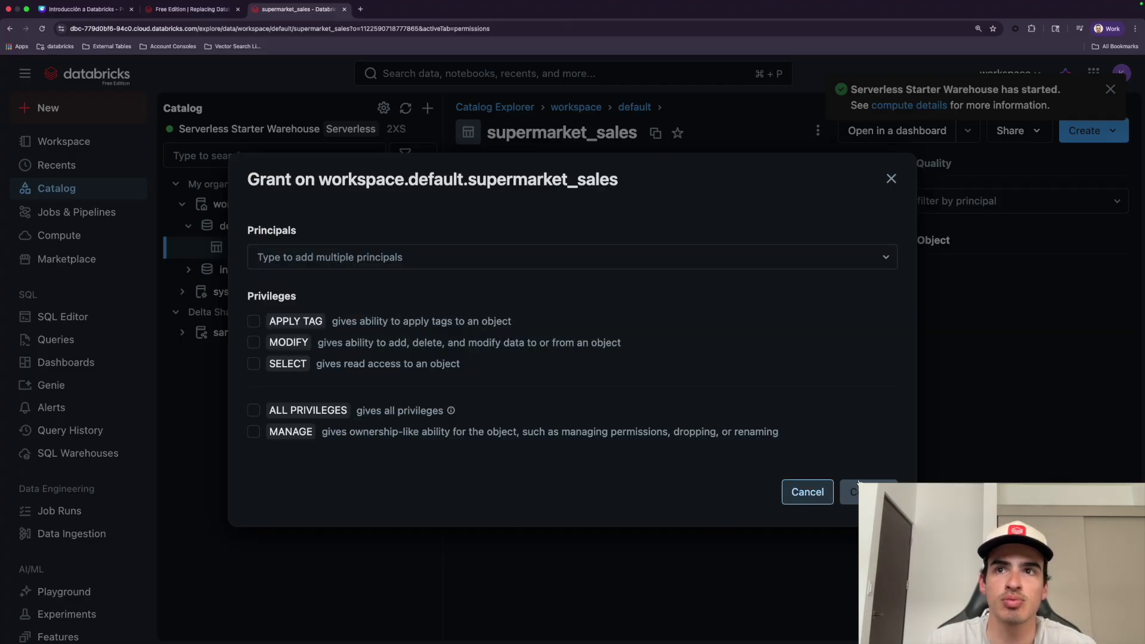
left_click(829, 500)
Review the version history and the lineage of supermarket_sales, dismissing the warehouse-started notification
left_click(743, 163)
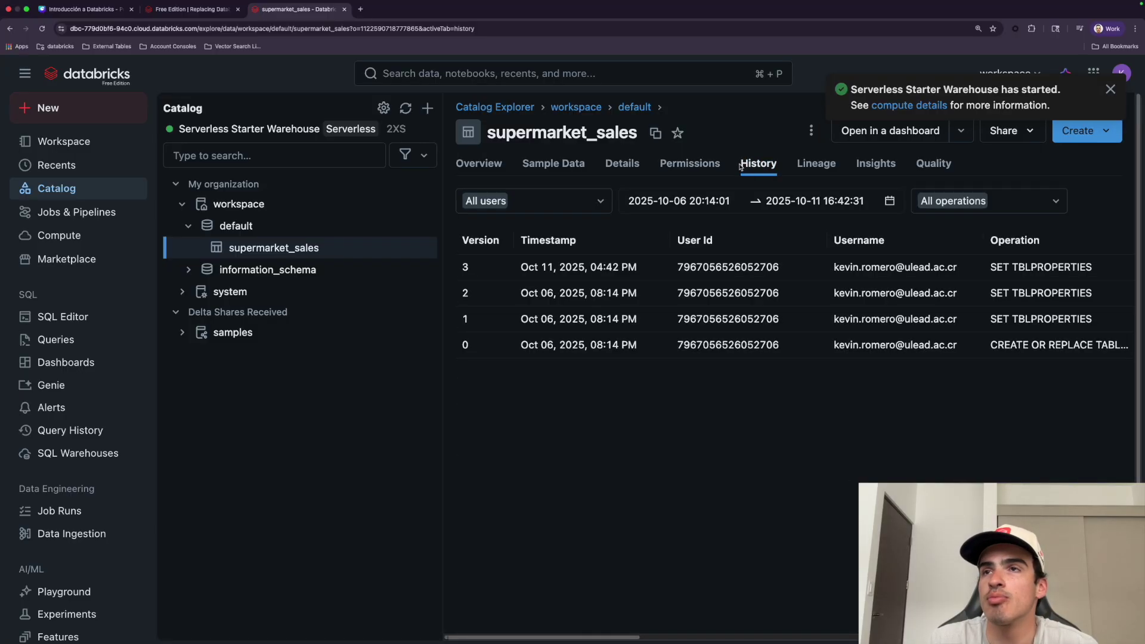
left_click_drag(591, 639, 548, 565)
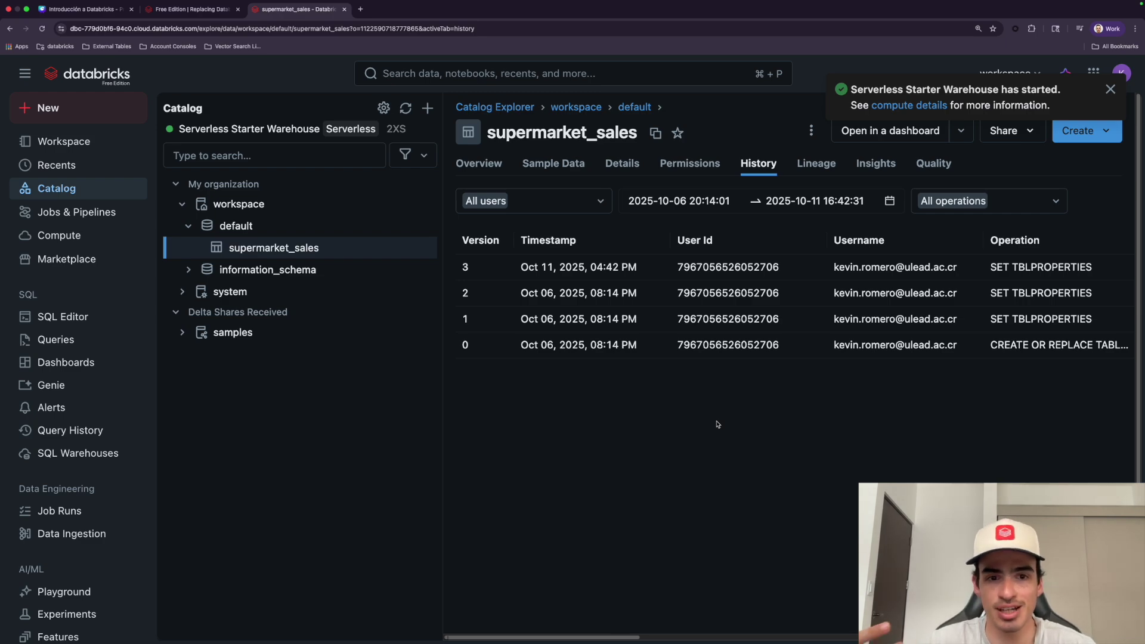
left_click(815, 164)
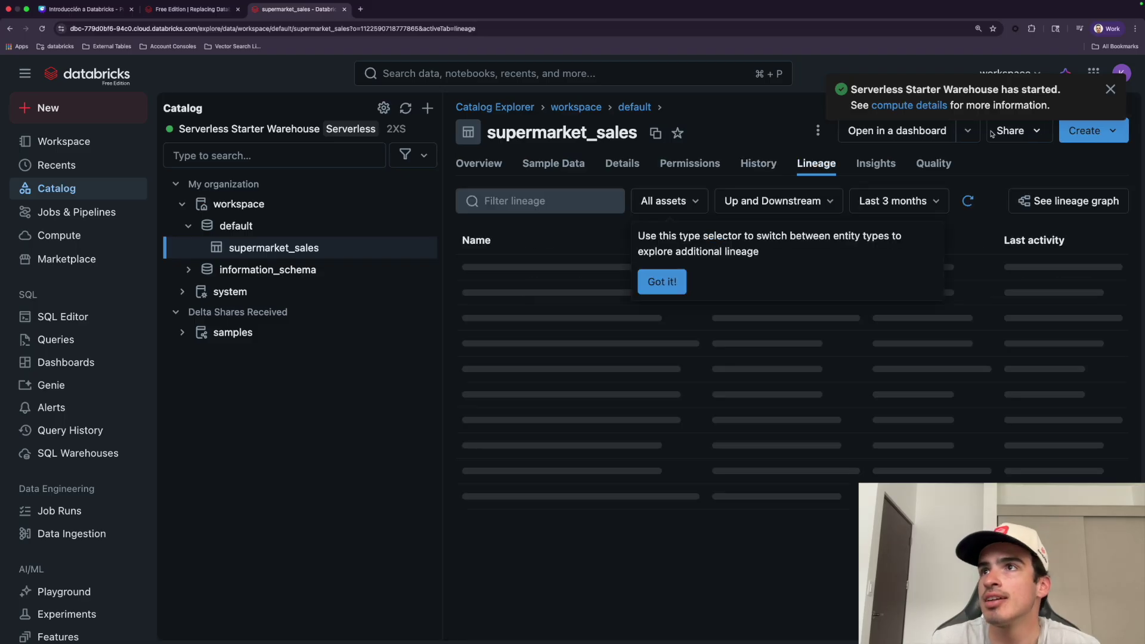
left_click(1110, 89)
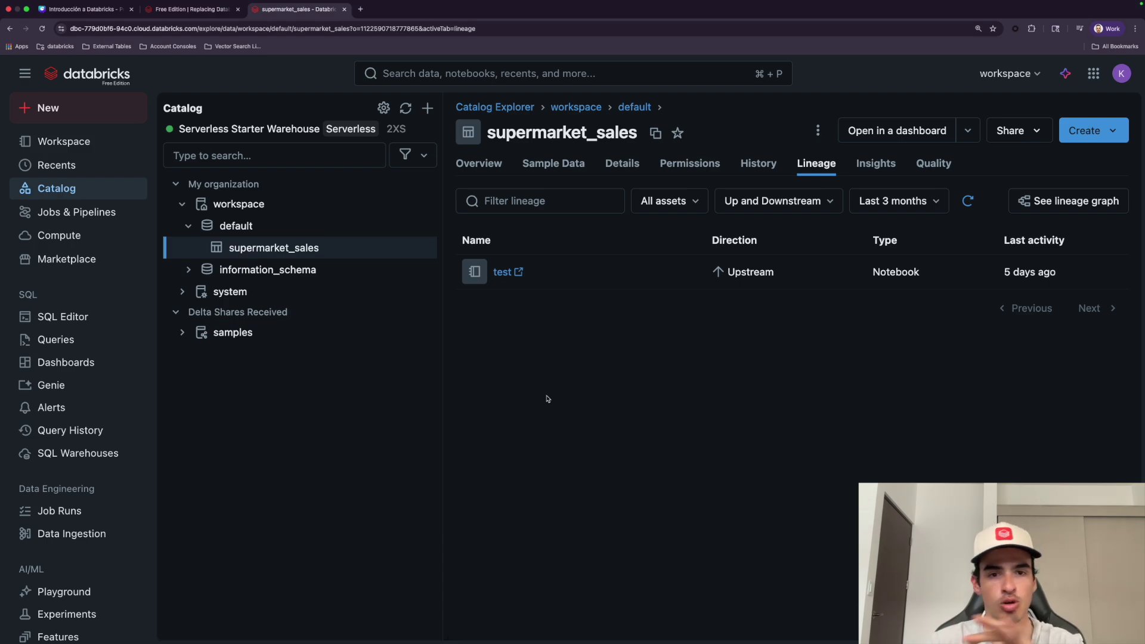
Examine the usage insights of supermarket_sales and its data quality monitoring and profiling options
left_click(888, 172)
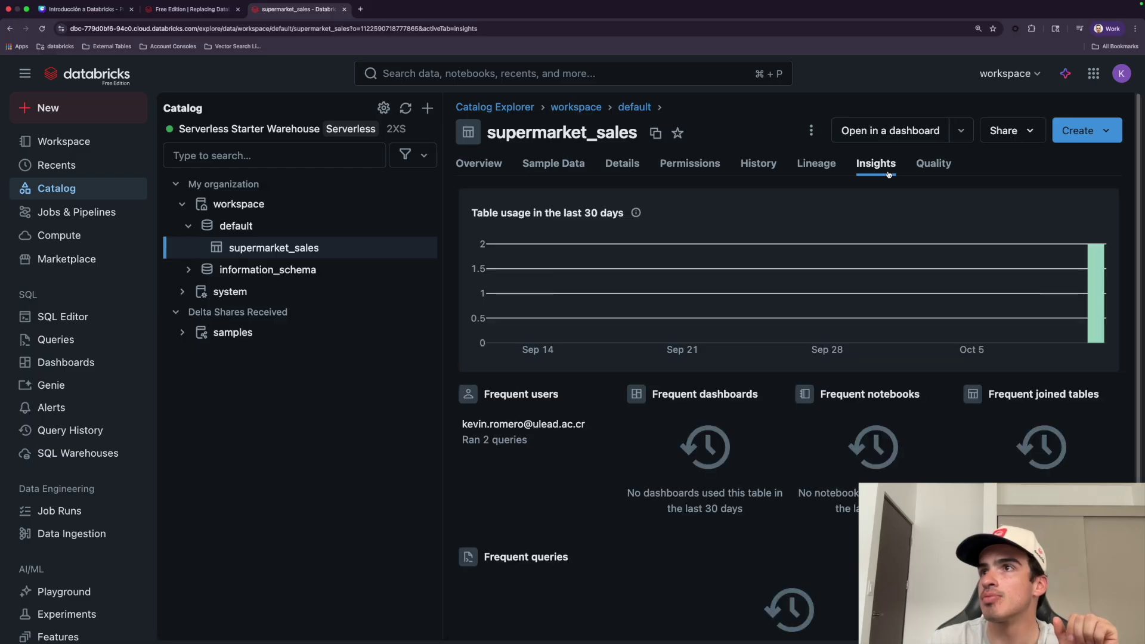
scroll(814, 473, "down", 1)
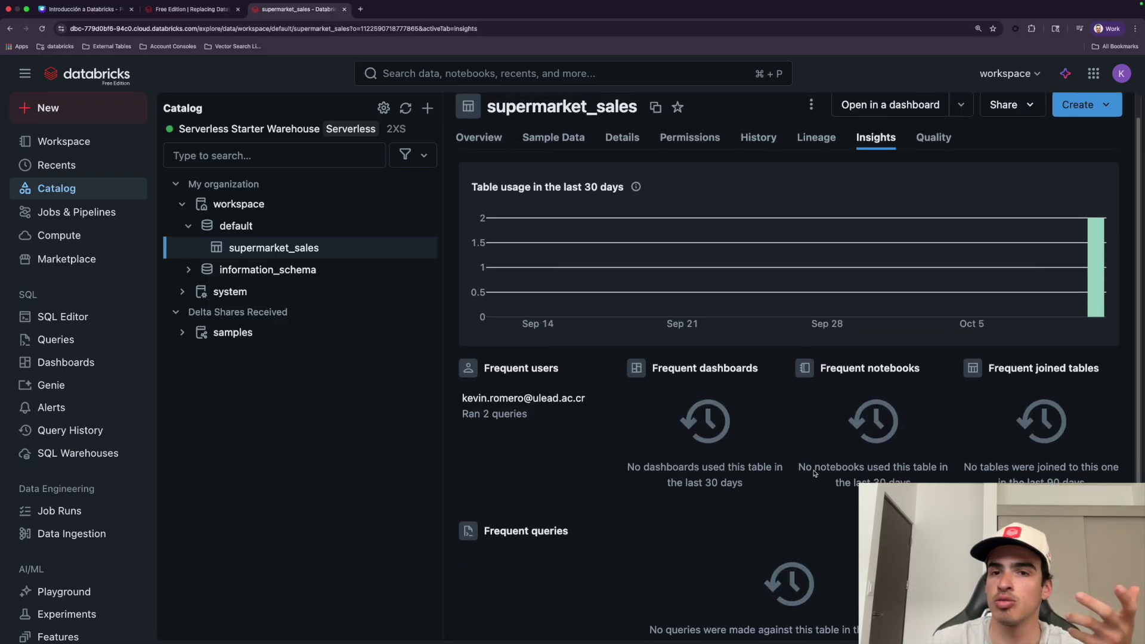
scroll(815, 473, "up", 1)
left_click(941, 165)
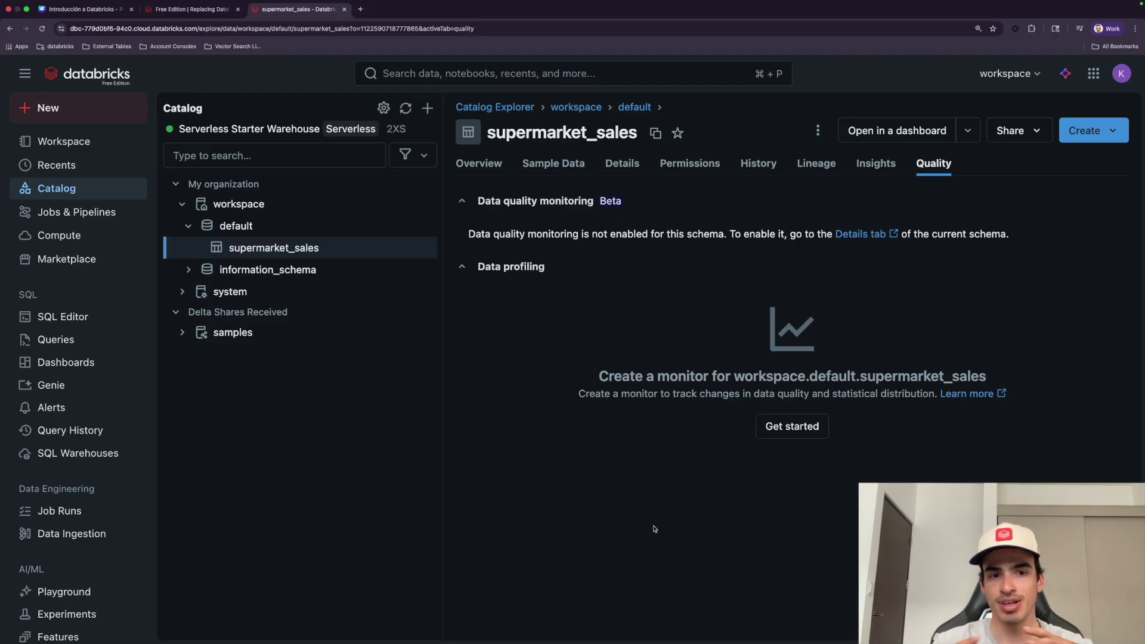
triple_click(751, 435)
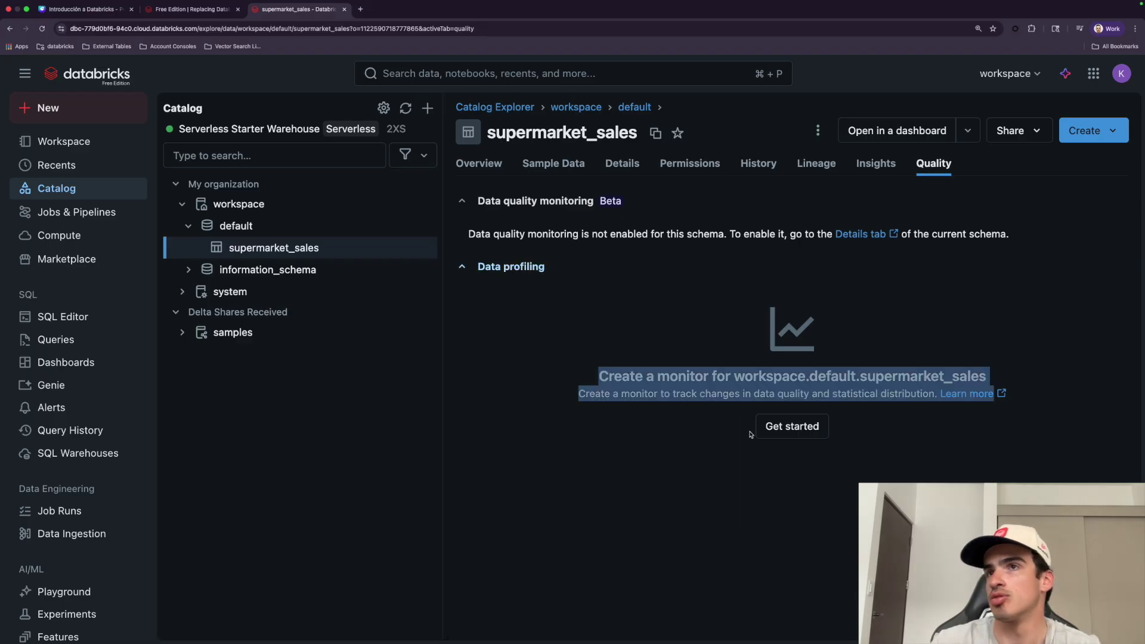
left_click(727, 370)
Return to the overview of supermarket_sales and look through the objects that can be created from the table
left_click(477, 169)
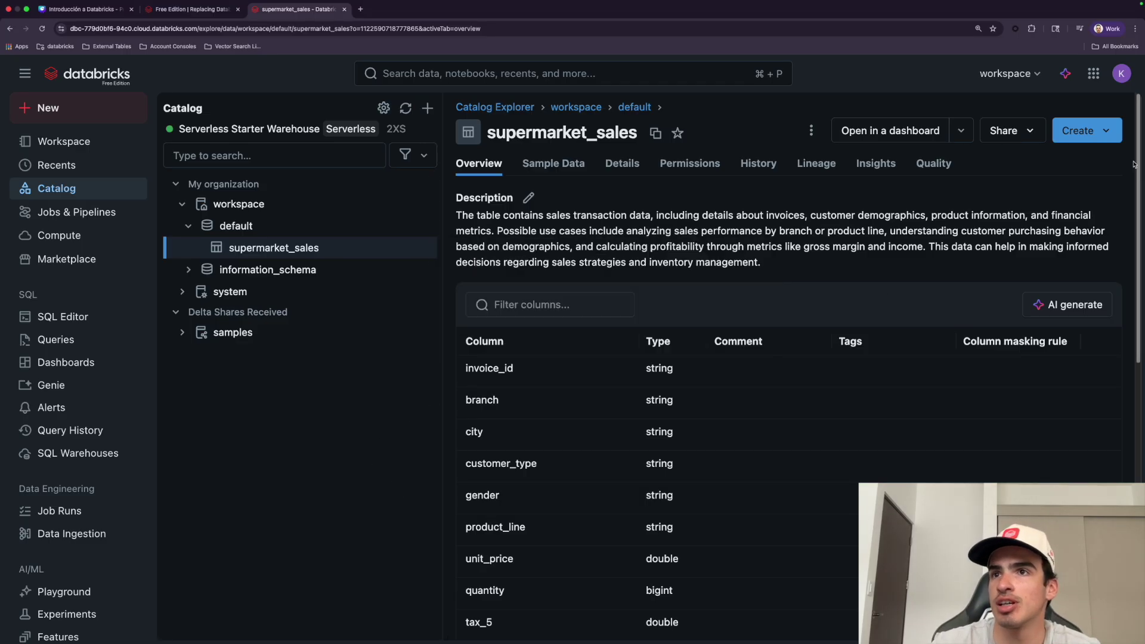
left_click(1095, 138)
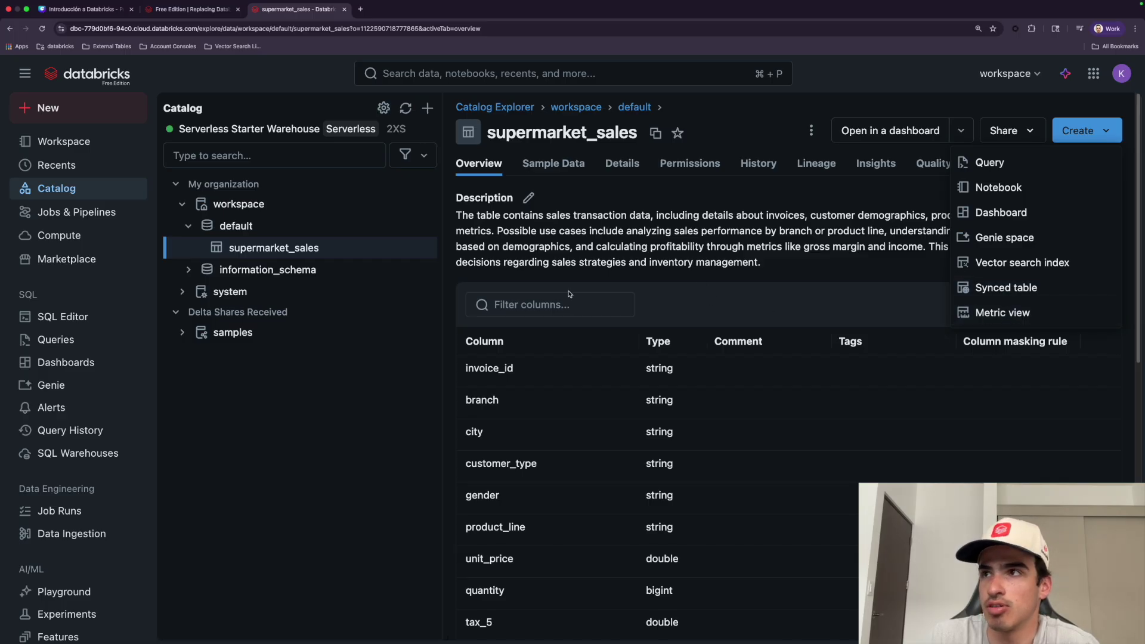
left_click(394, 407)
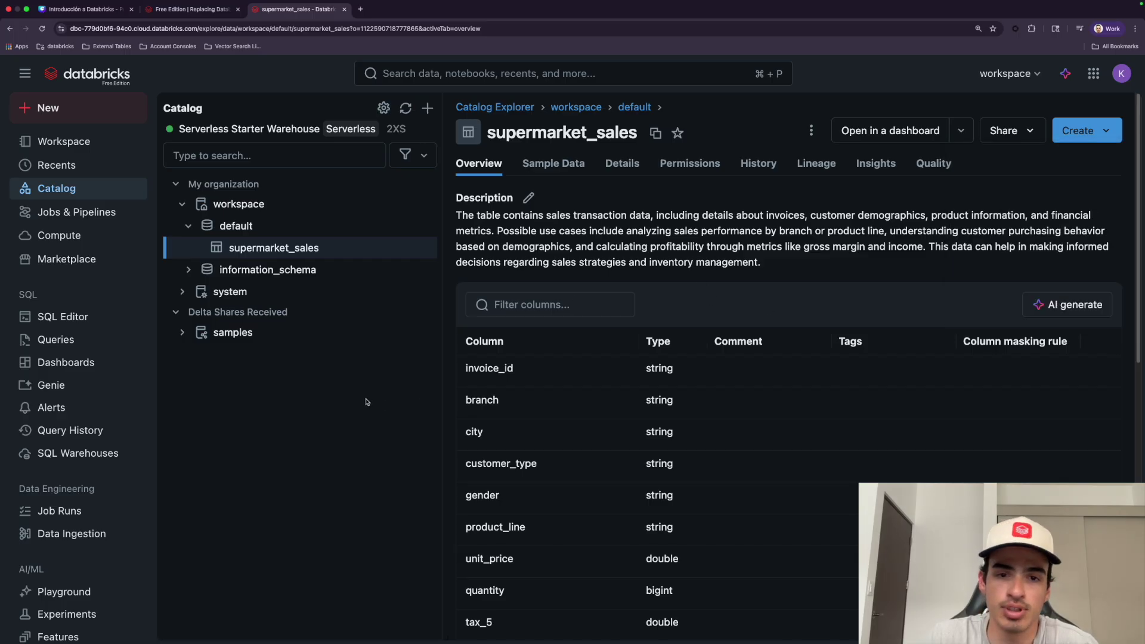
View the SQL warehouses under Compute and open Serverless Starter Warehouse to inspect its overview, including the cluster size
left_click(83, 242)
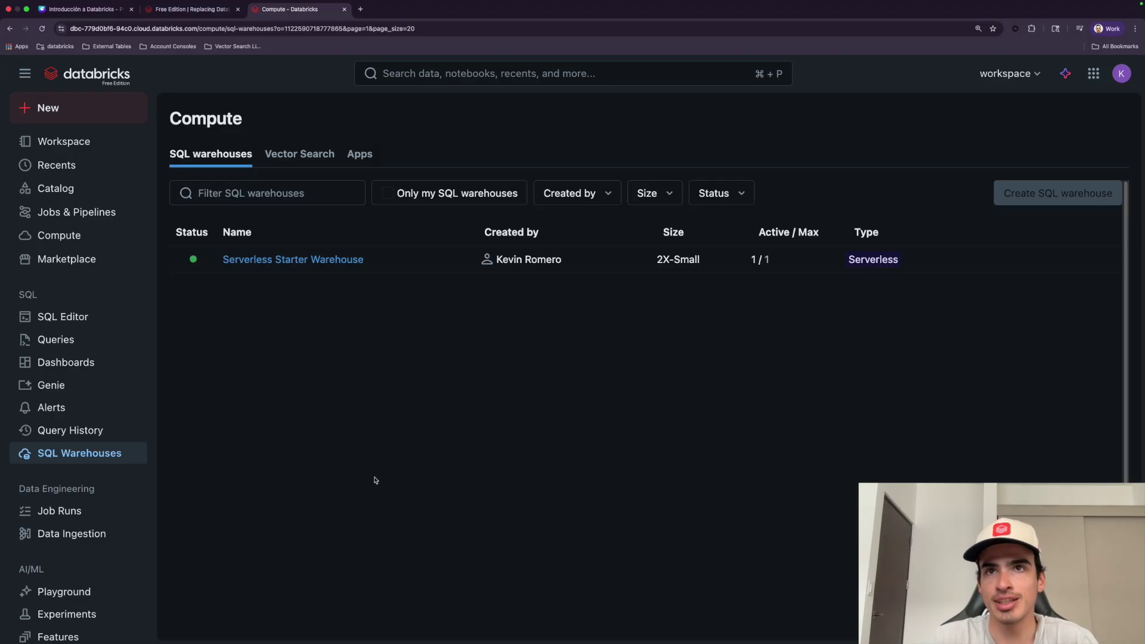
left_click(276, 265)
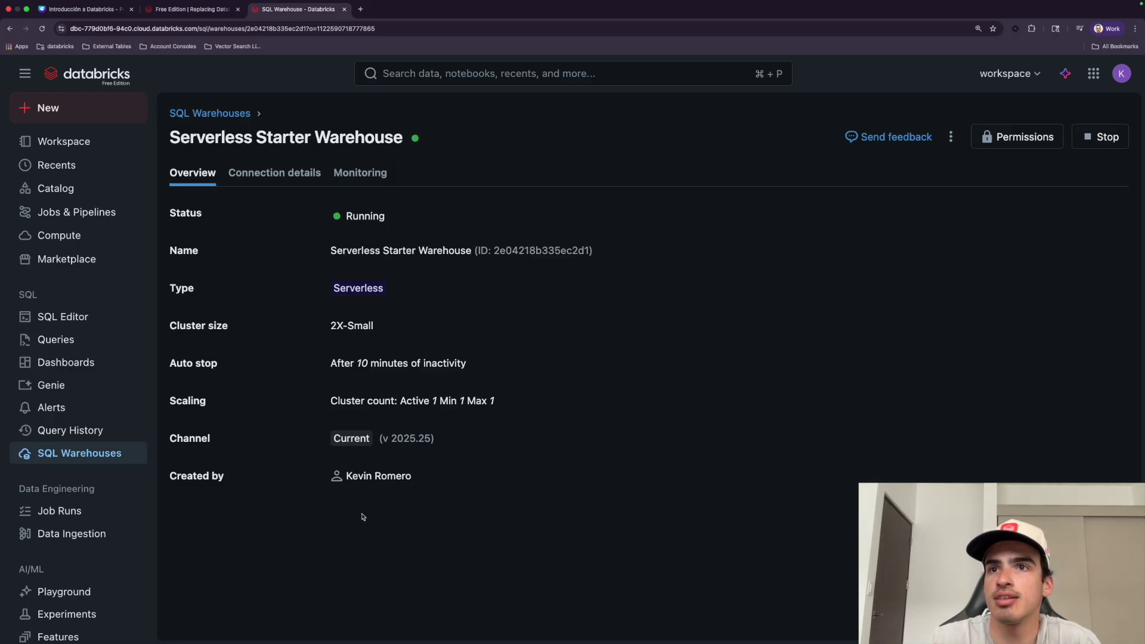
double_click(343, 334)
left_click(322, 334)
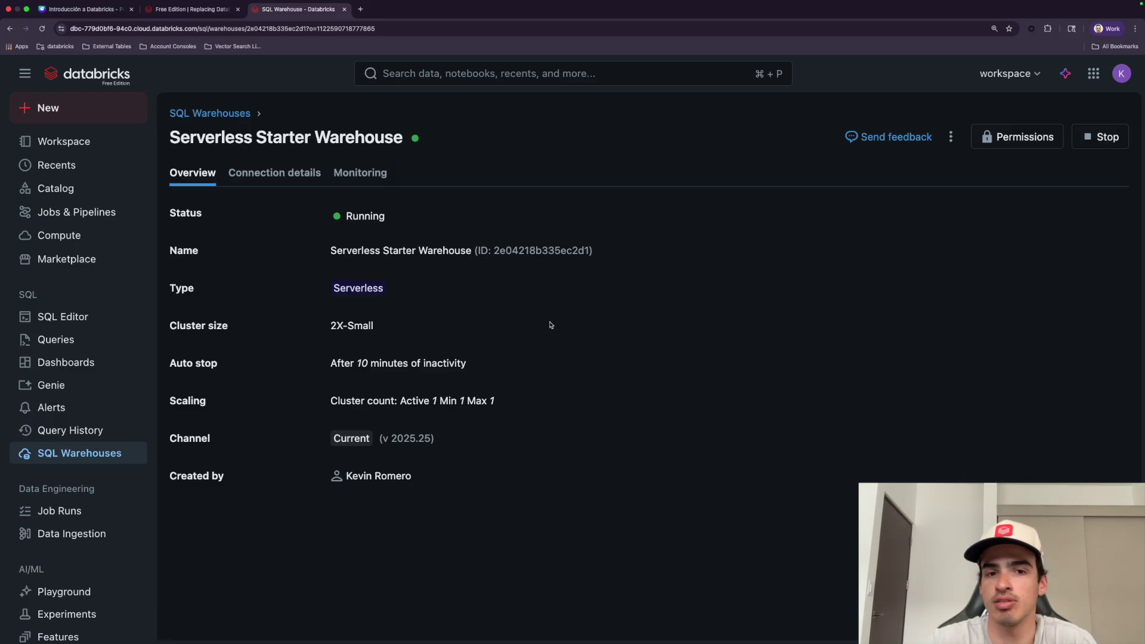
Review the connection details of Serverless Starter Warehouse and its monitoring charts and query history
left_click(290, 176)
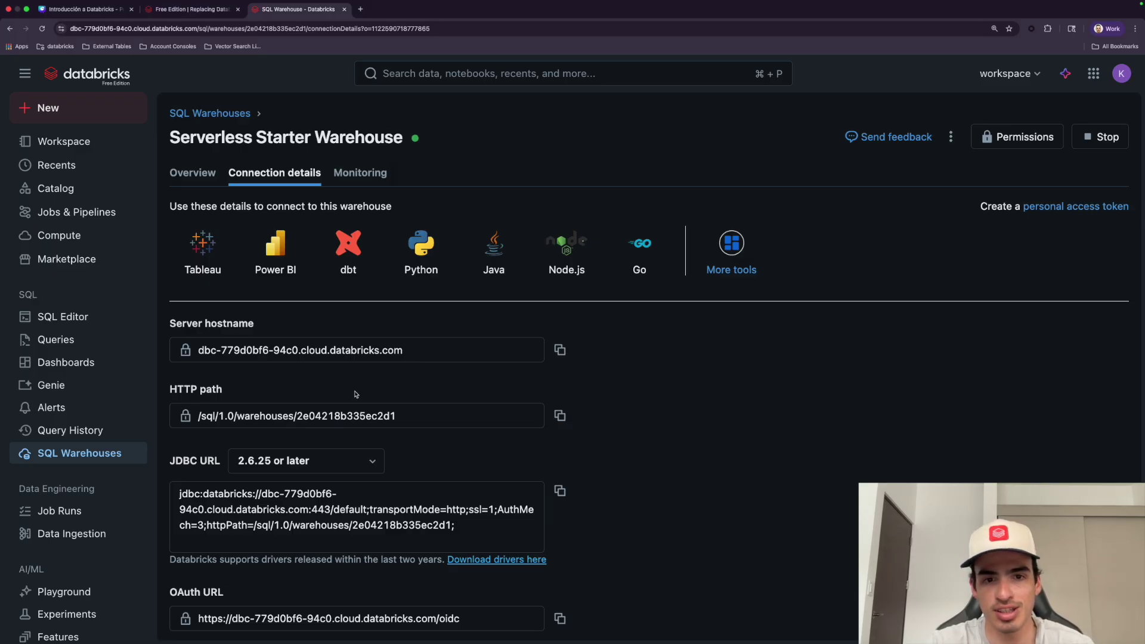
left_click(360, 172)
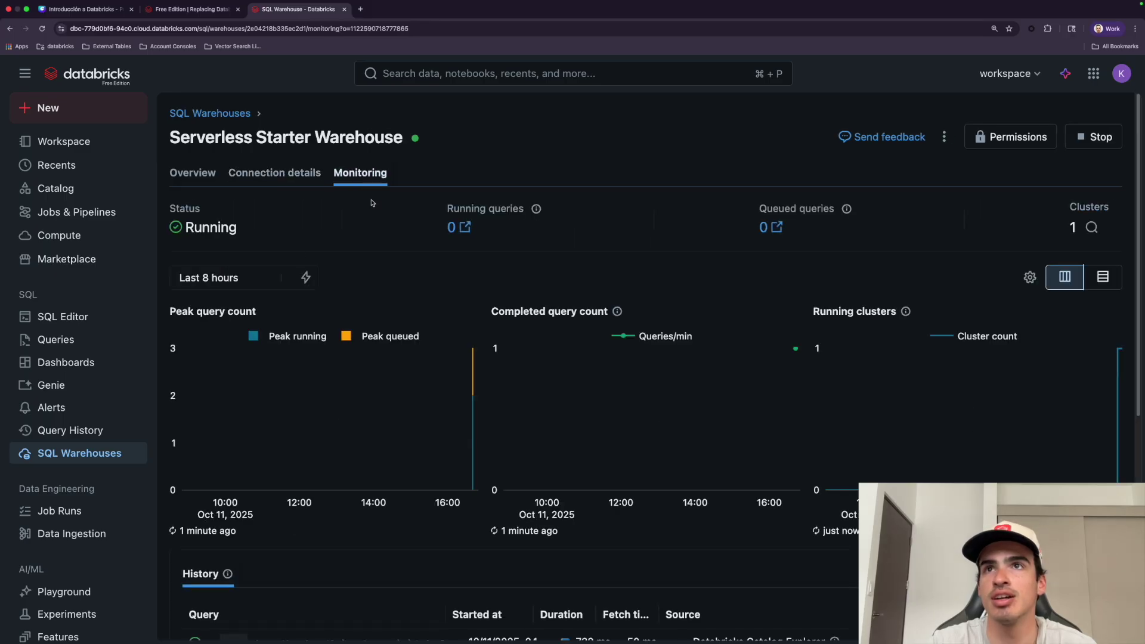
scroll(453, 543, "down", 6)
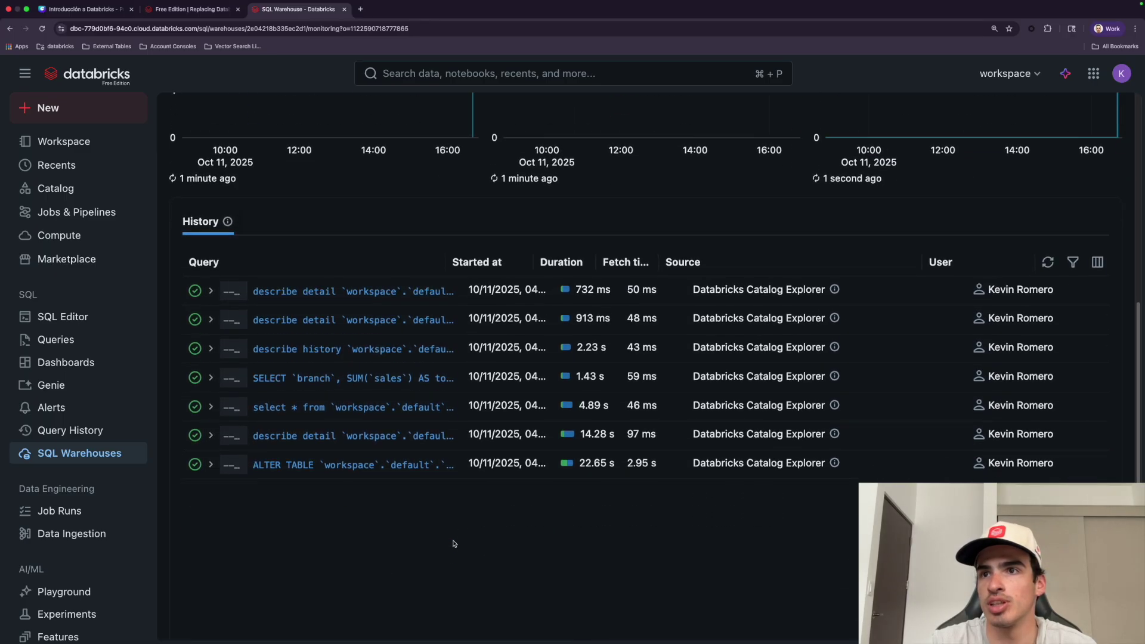
scroll(453, 542, "up", 6)
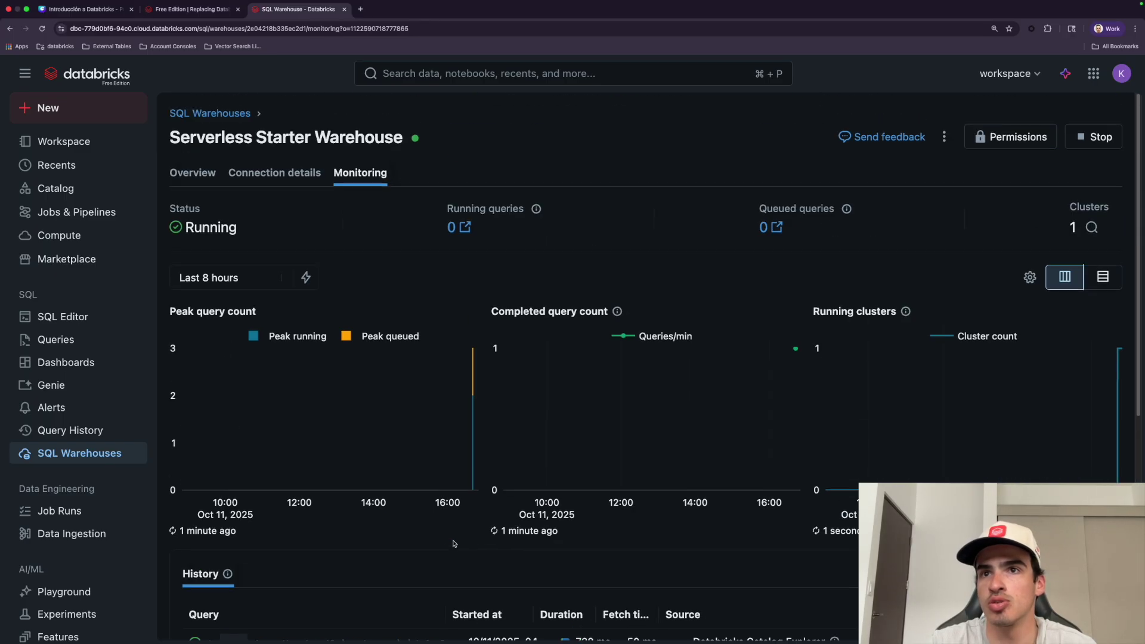
Leave the warehouse monitoring page and create a new notebook in the workspace home folder
left_click(199, 182)
left_click(214, 116)
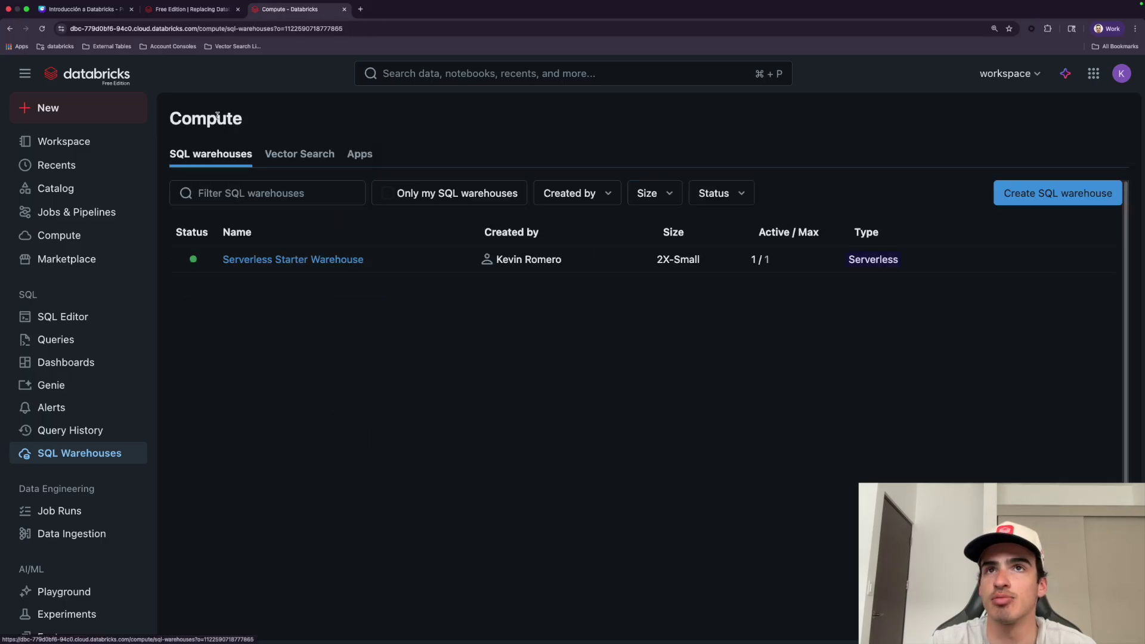
left_click(95, 144)
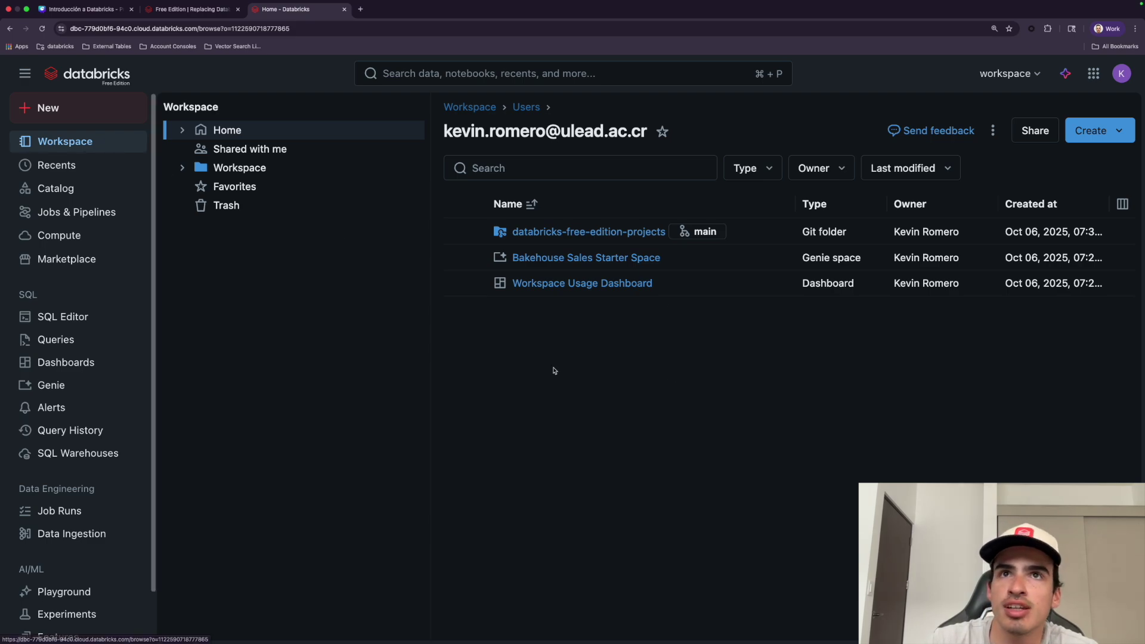
left_click(1104, 141)
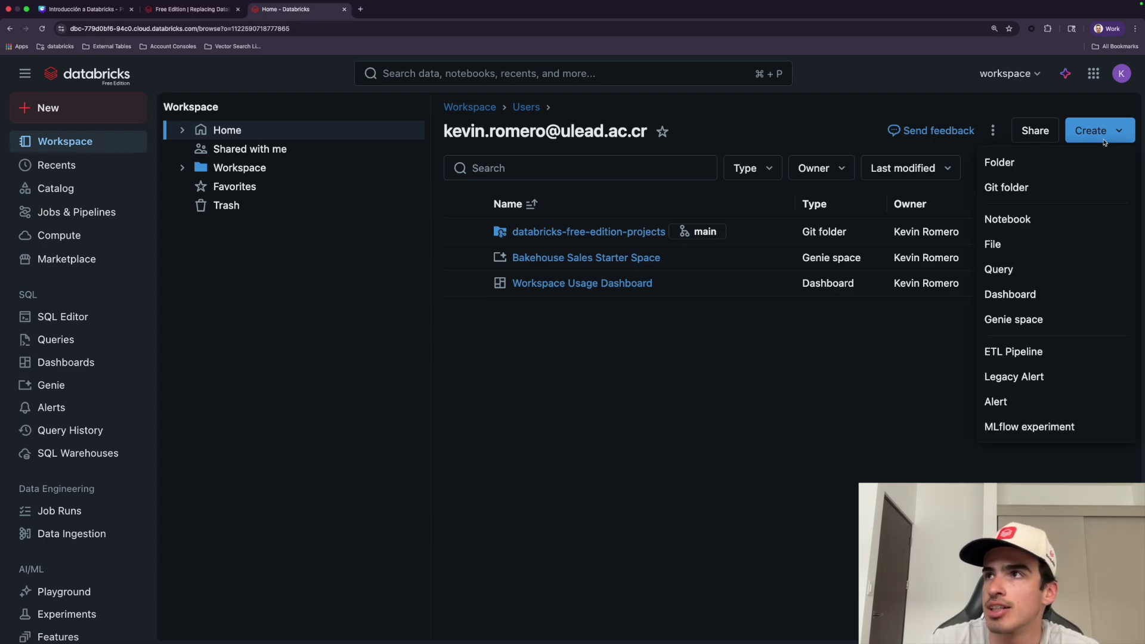
left_click(1029, 219)
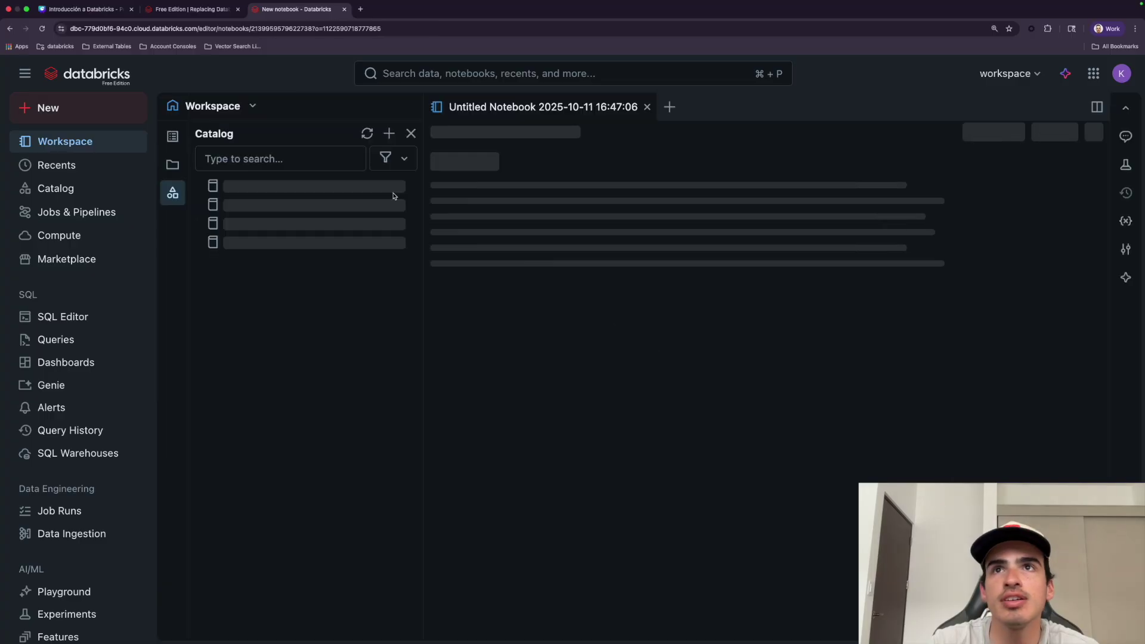
Rename the new notebook as "Ejemplo de Python"
left_click(537, 110)
key("super+a")
type("E")
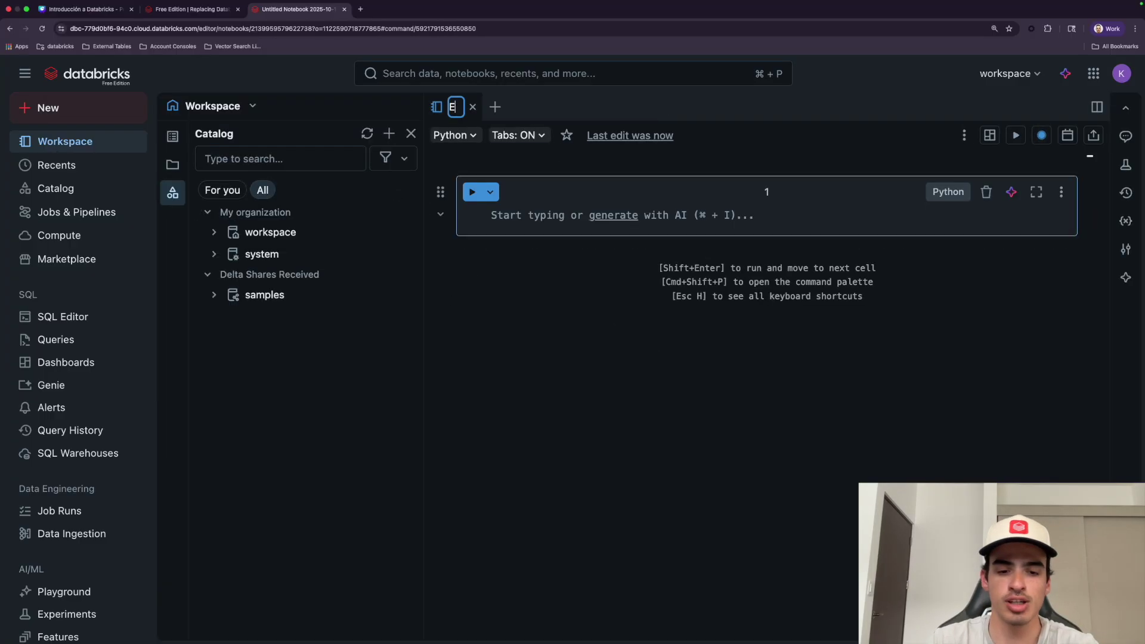
type("jemplo de Python")
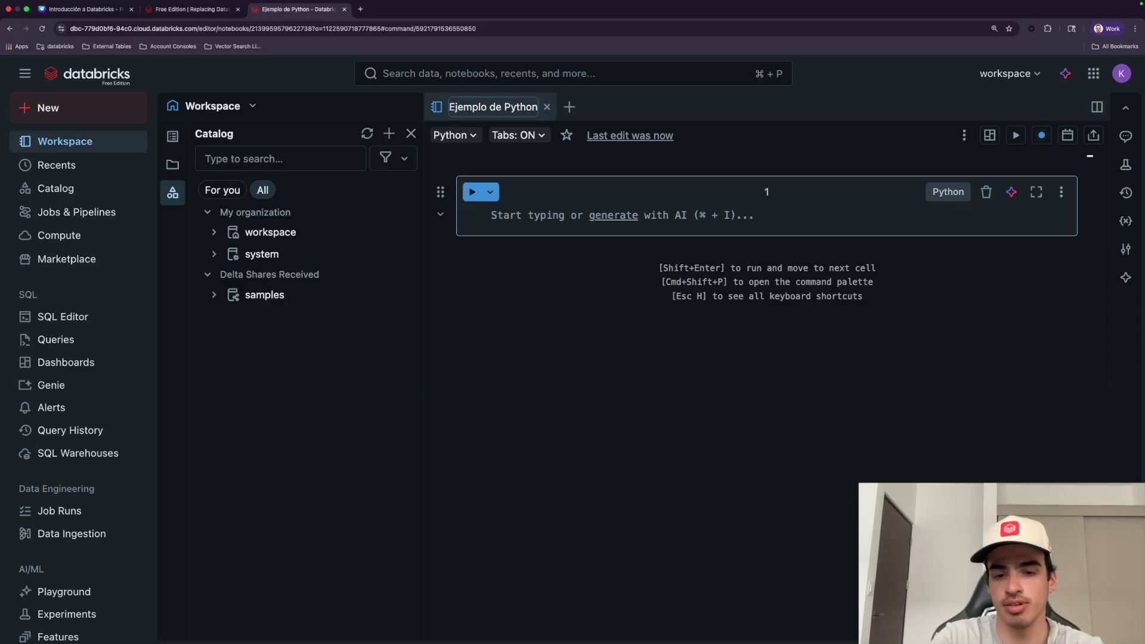
key("Return")
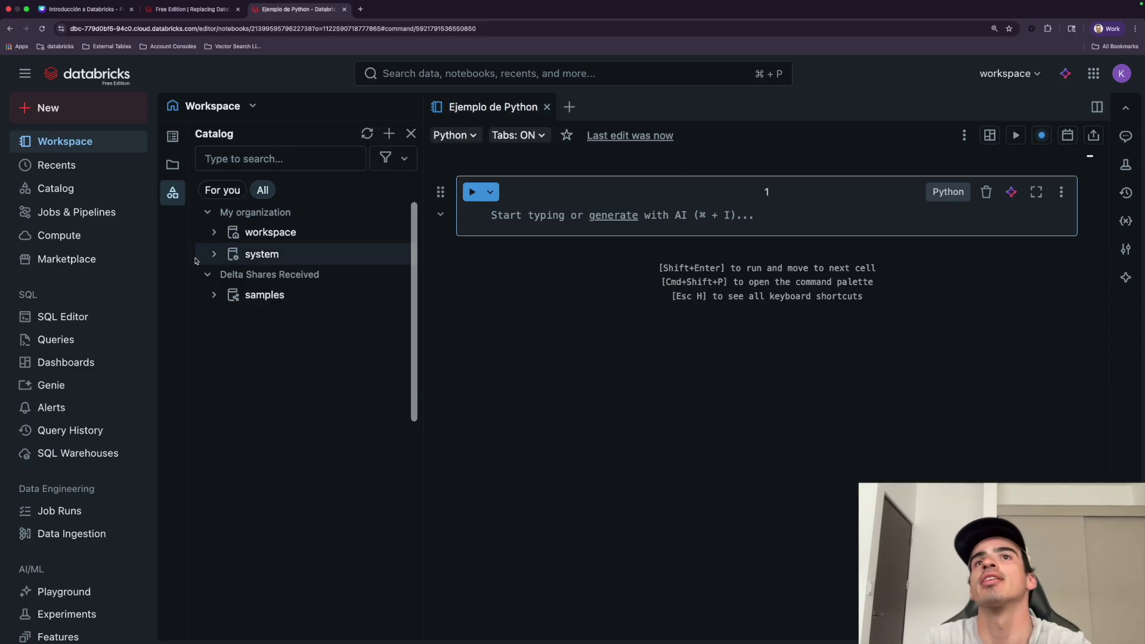
Look through the notebook's table of contents, the workspace file list and the catalog browser
left_click(173, 136)
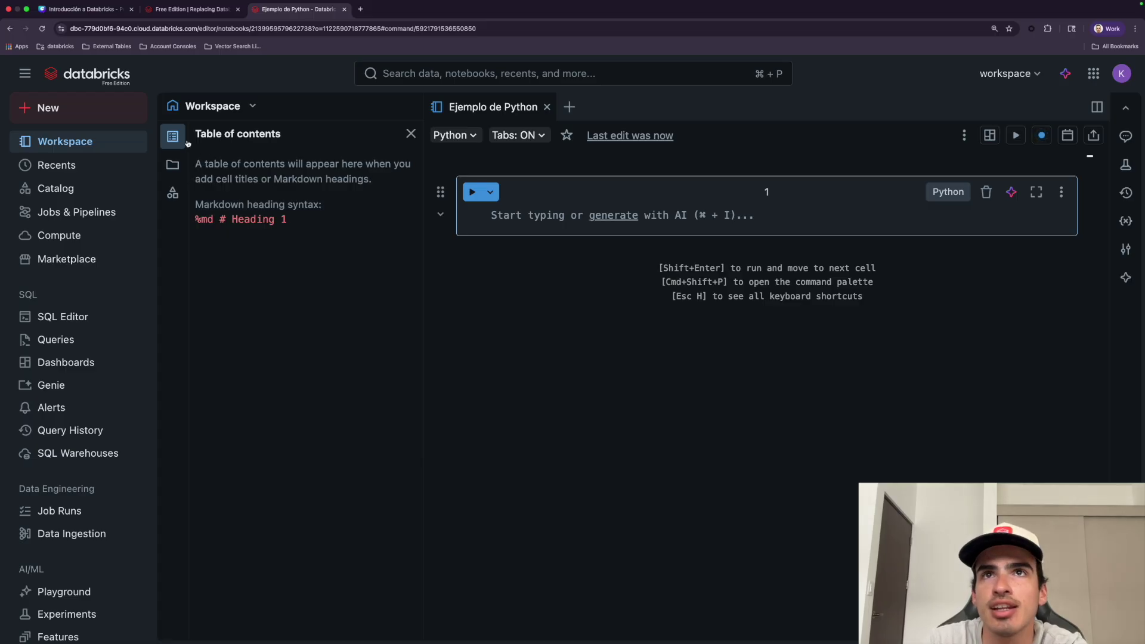
left_click_drag(298, 225, 196, 203)
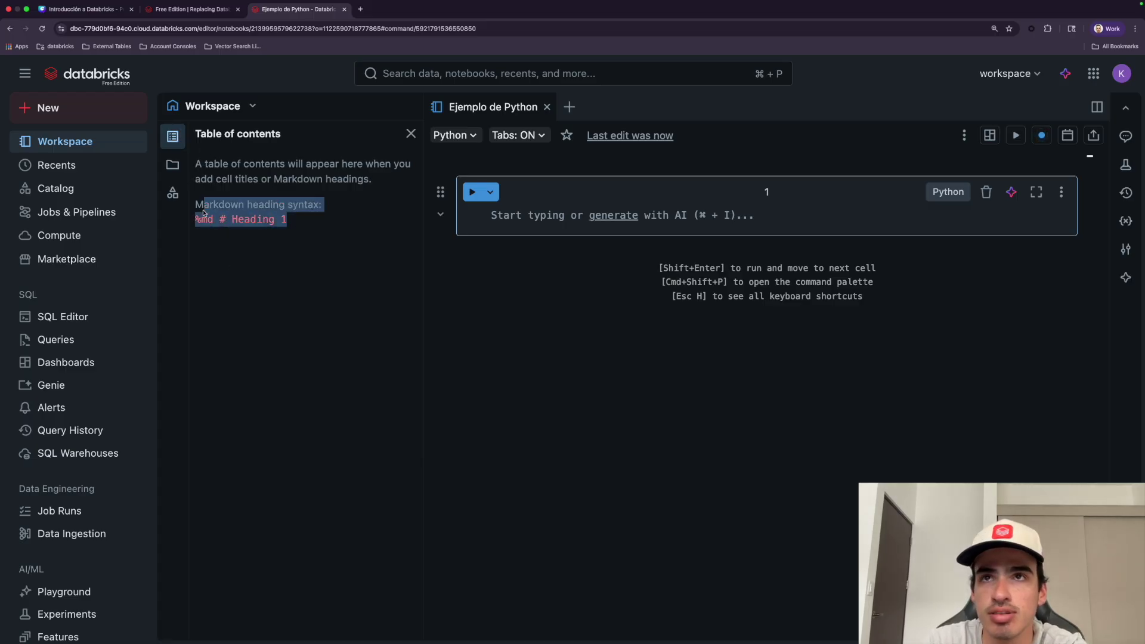
left_click(236, 216)
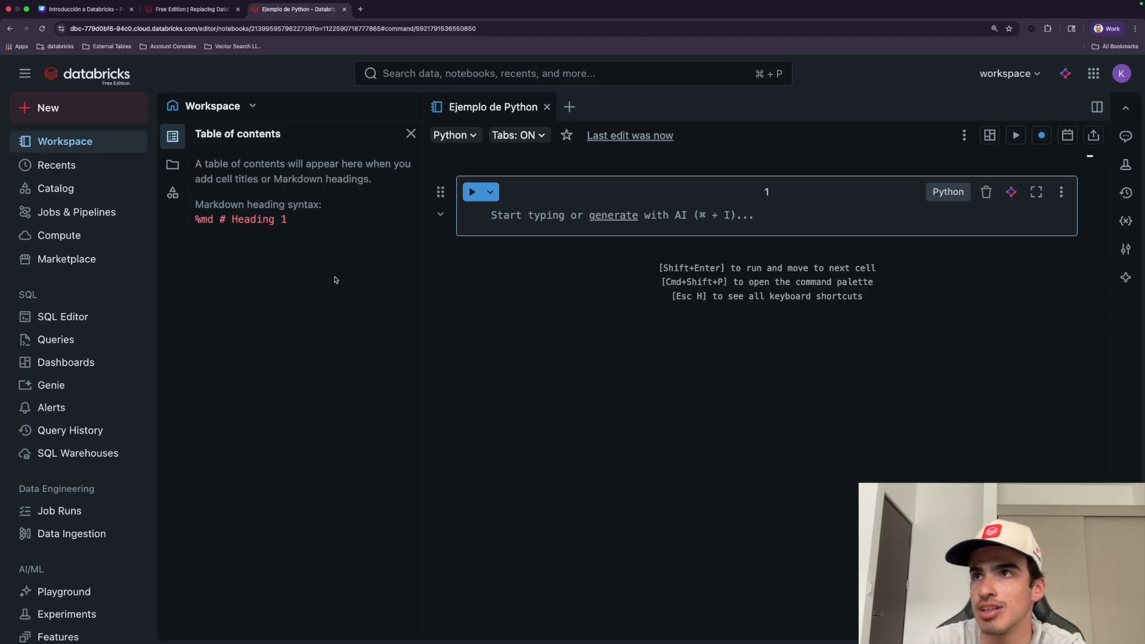
left_click(173, 167)
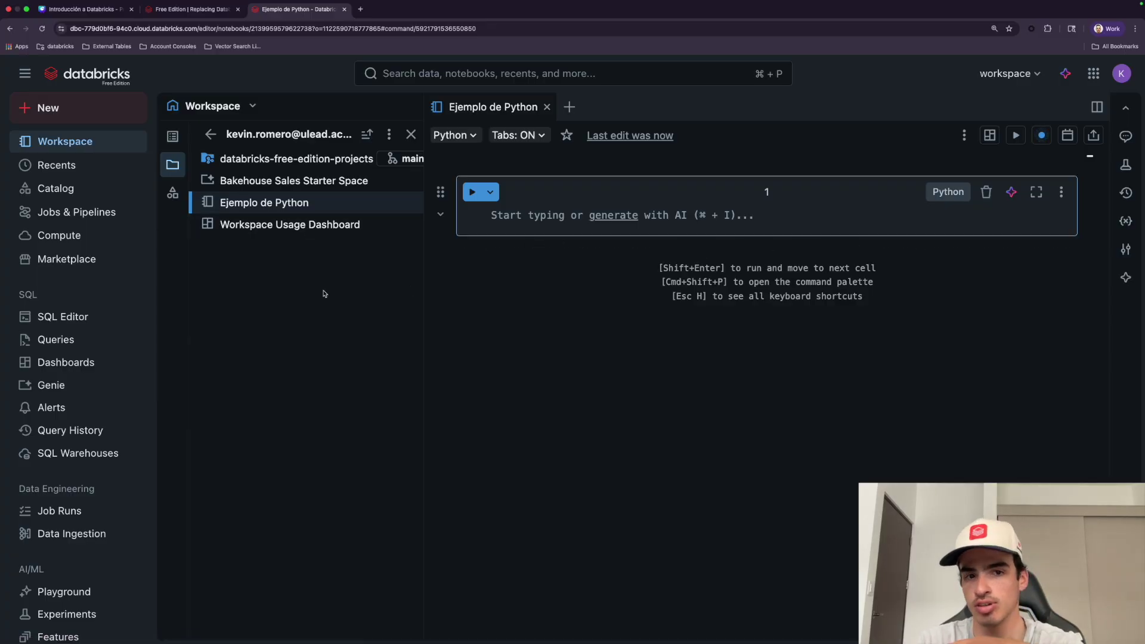
left_click(172, 192)
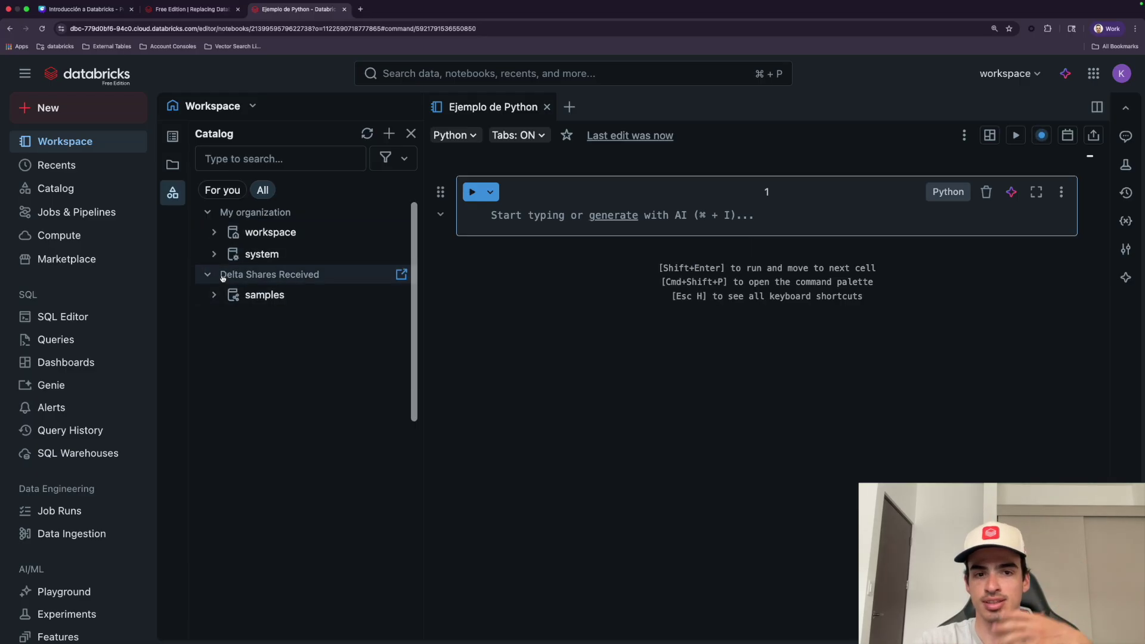
Review the language options of the first cell, keep Python, and enter print("Hello world!") as its code
left_click(531, 213)
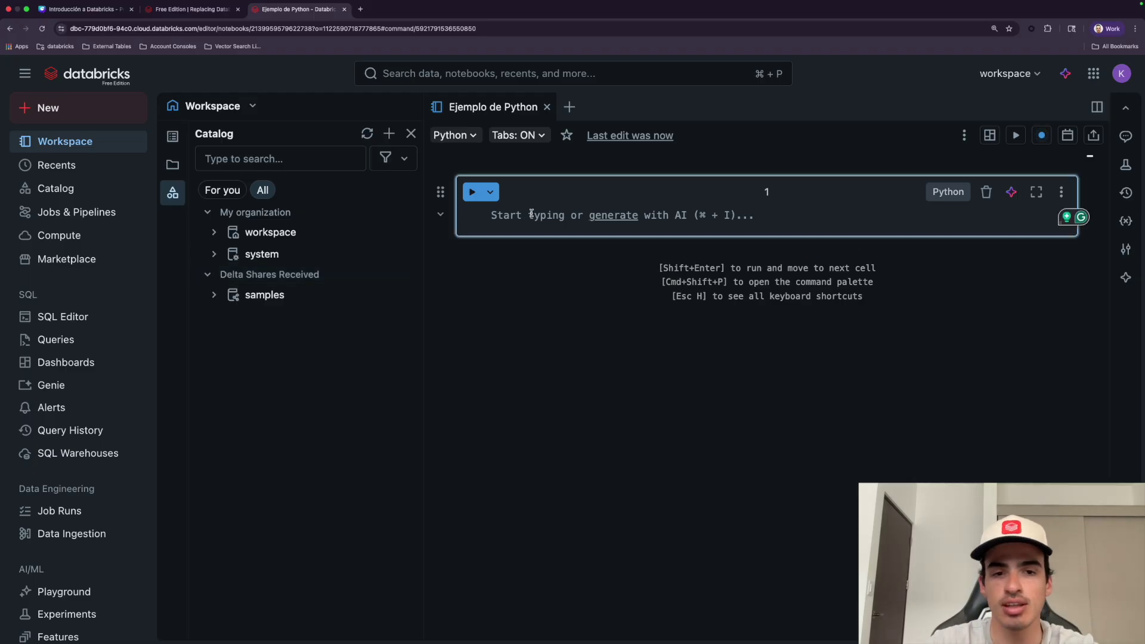
left_click(939, 197)
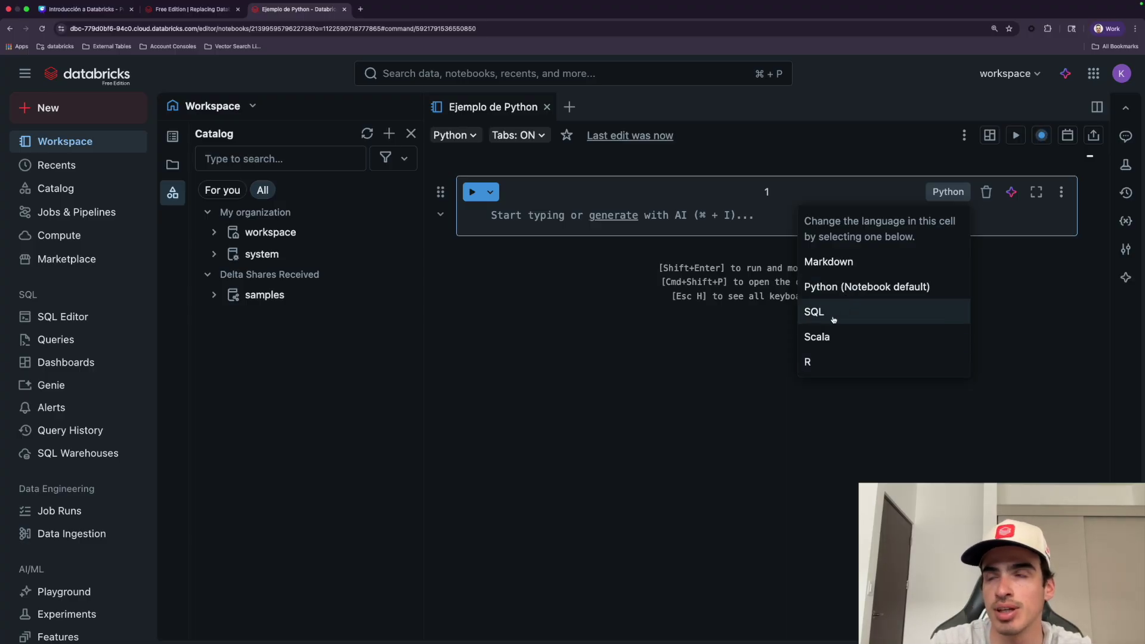
left_click(537, 217)
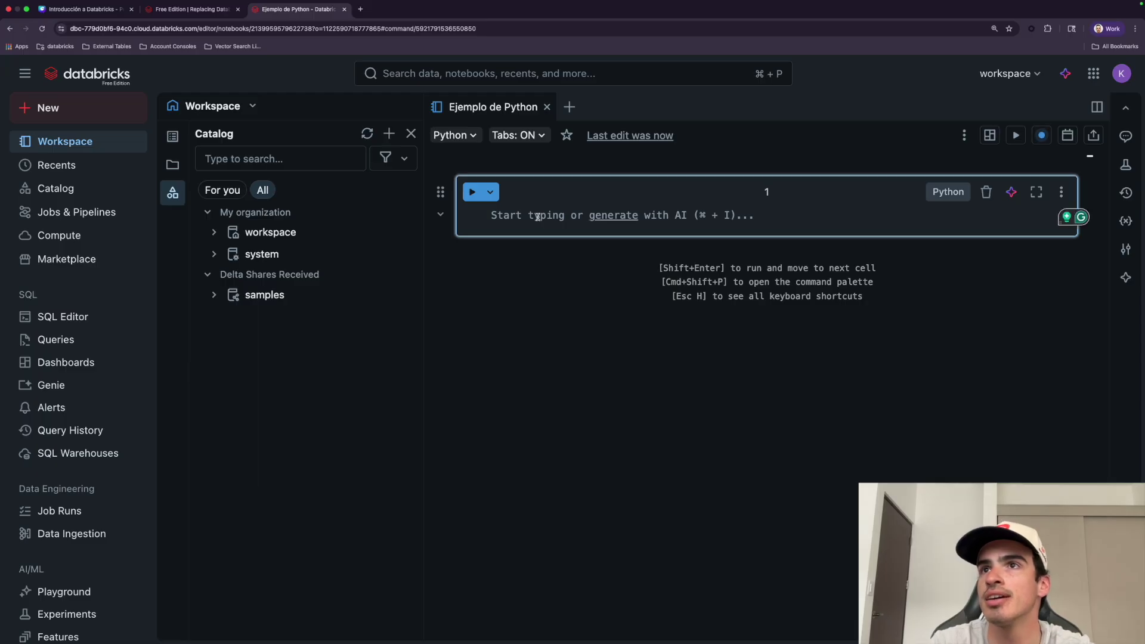
type("print")
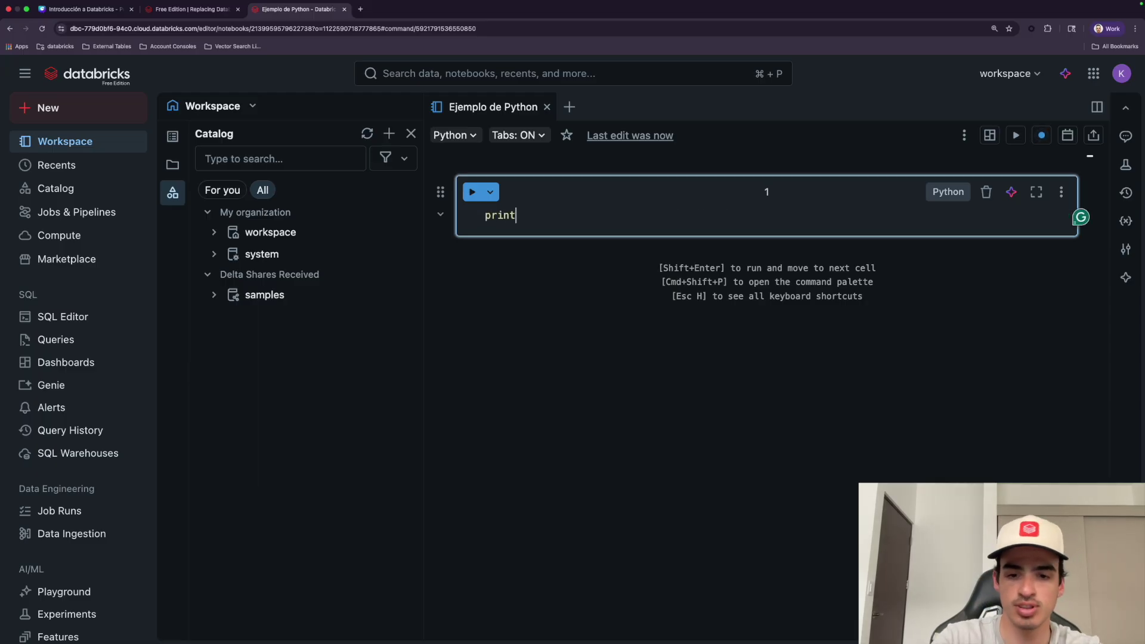
type("(\"Hello world!")
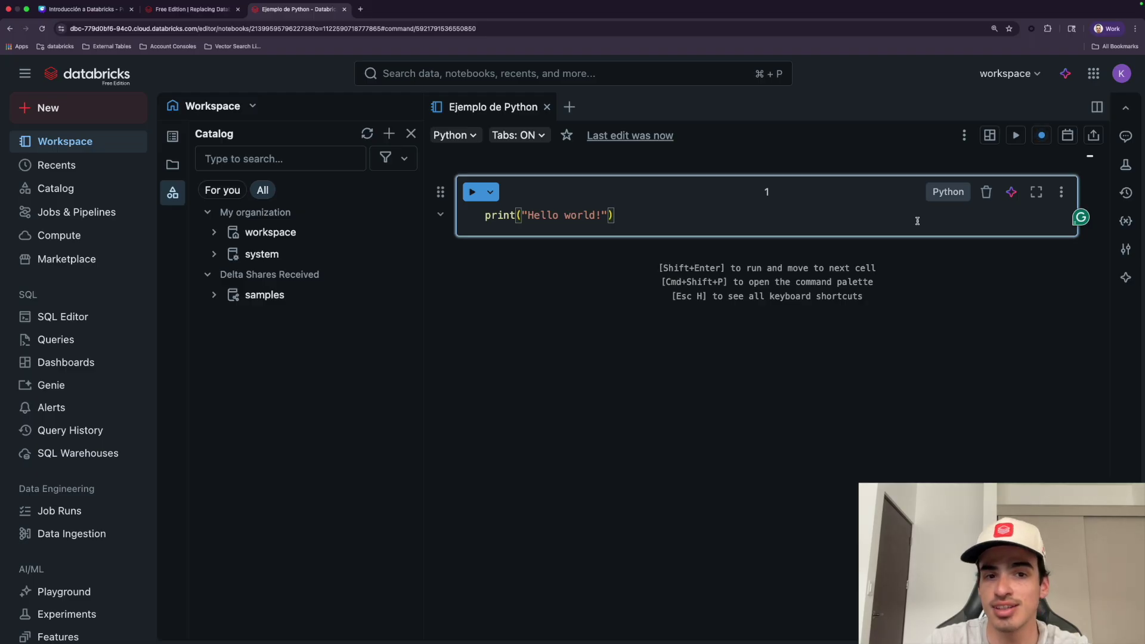
Connect the notebook to Serverless compute and dismiss the environment version notice
left_click(1042, 144)
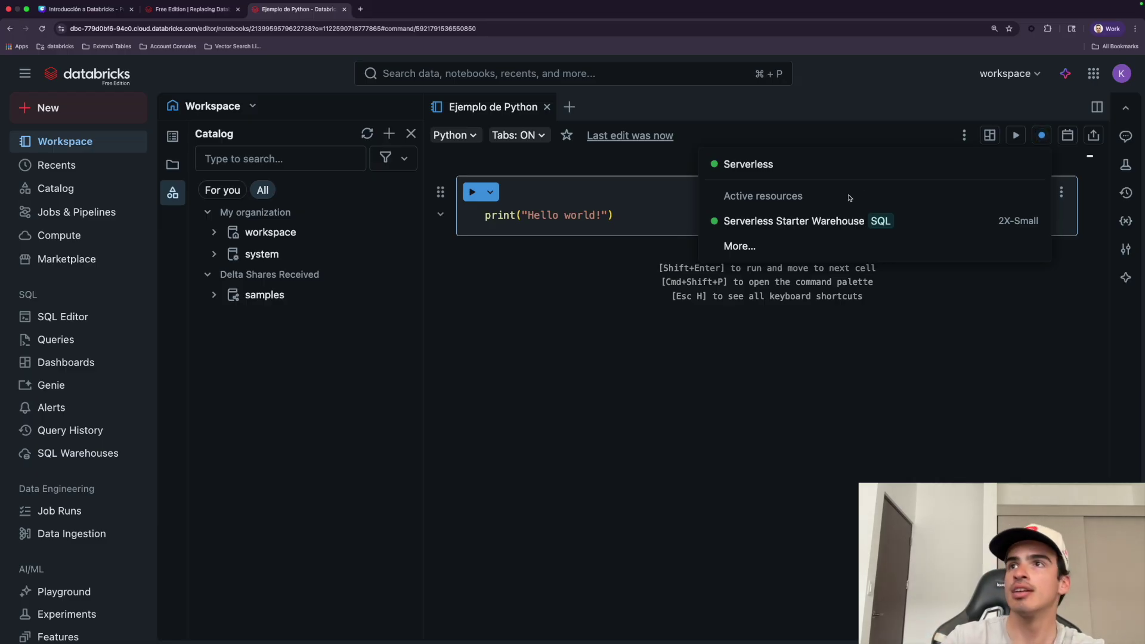
left_click(772, 172)
left_click(664, 215)
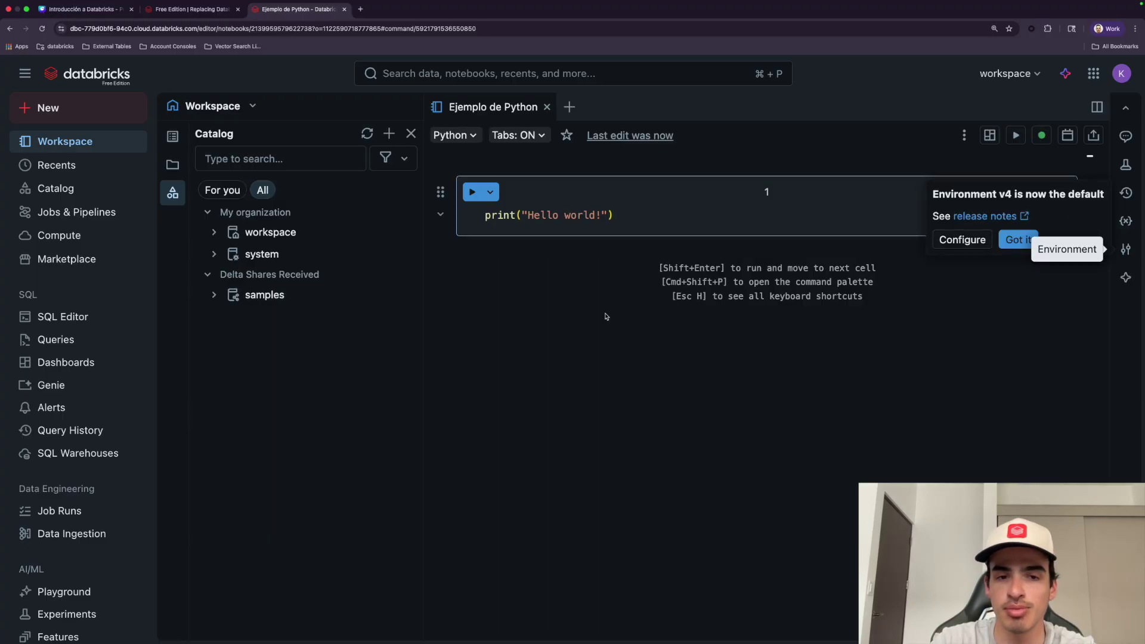
left_click(1017, 239)
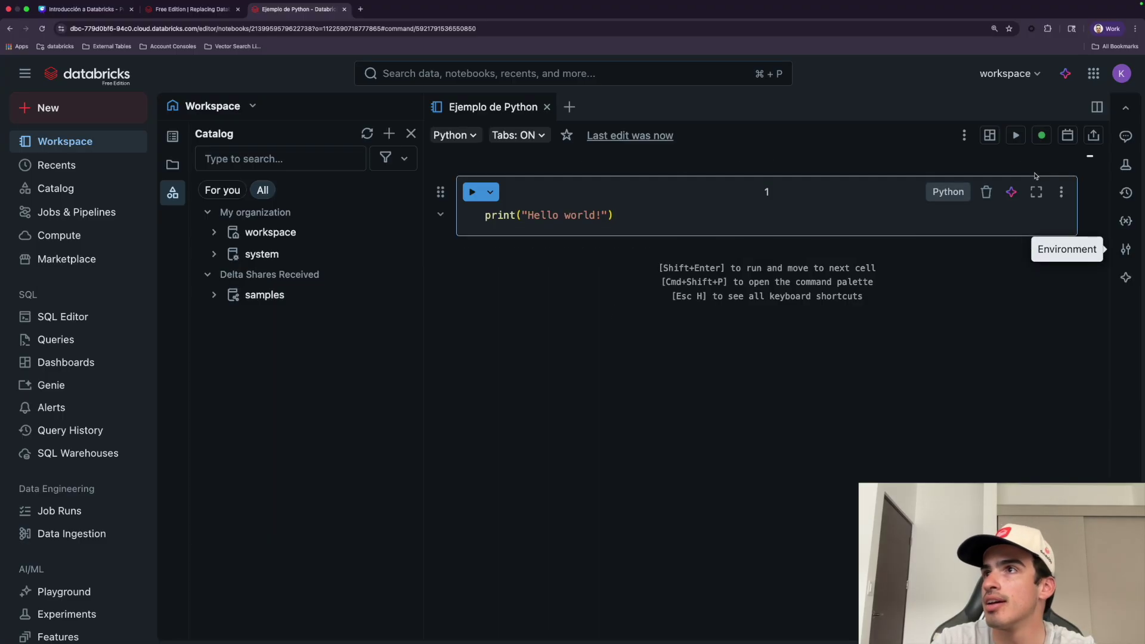
Run the print cell and check its output and execution time
left_click(966, 136)
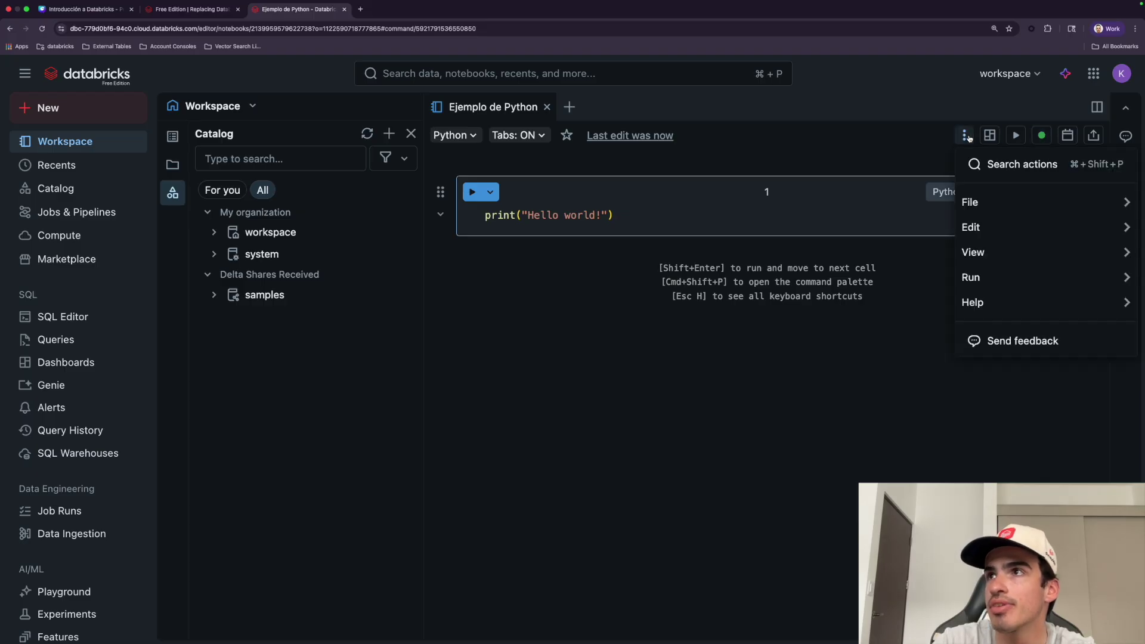
left_click(680, 212)
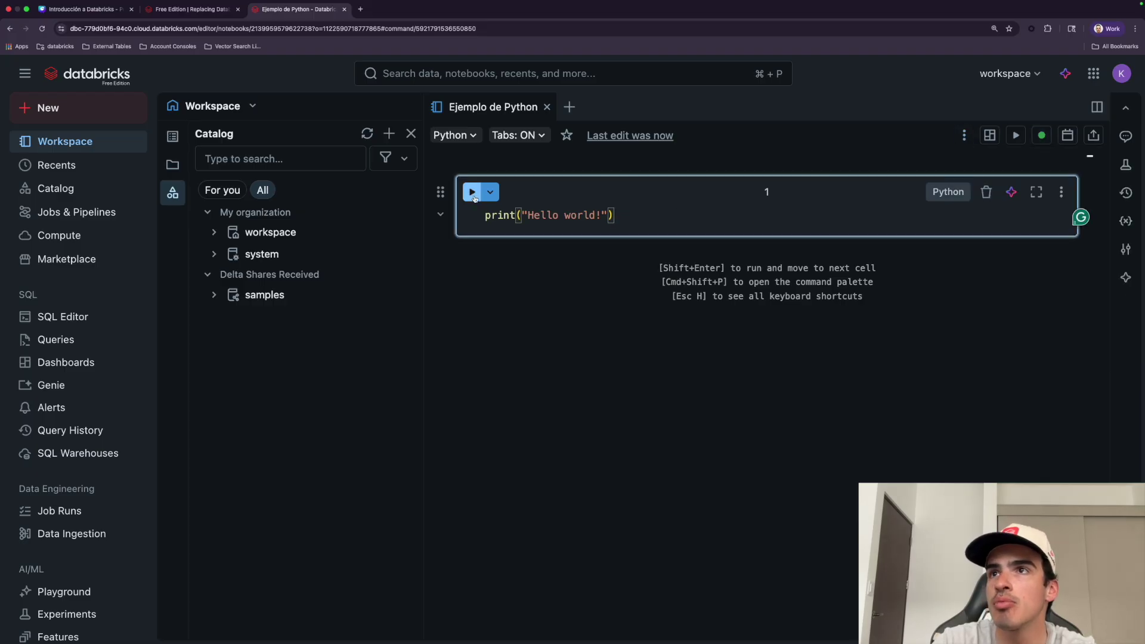
left_click(471, 192)
key("super+minus")
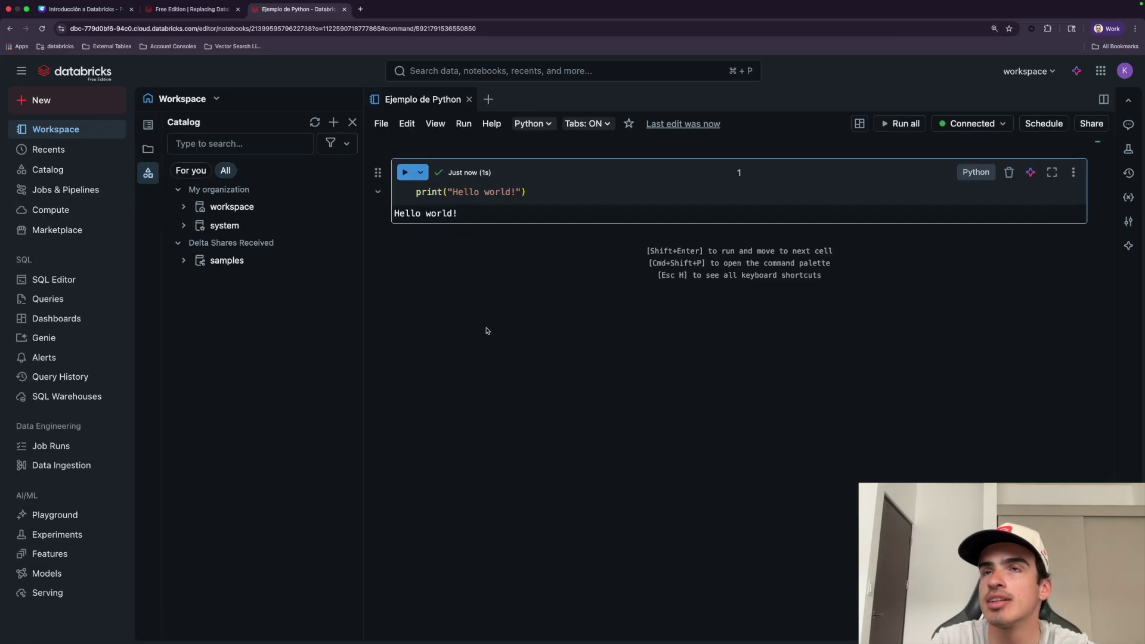
left_click_drag(460, 215, 401, 214)
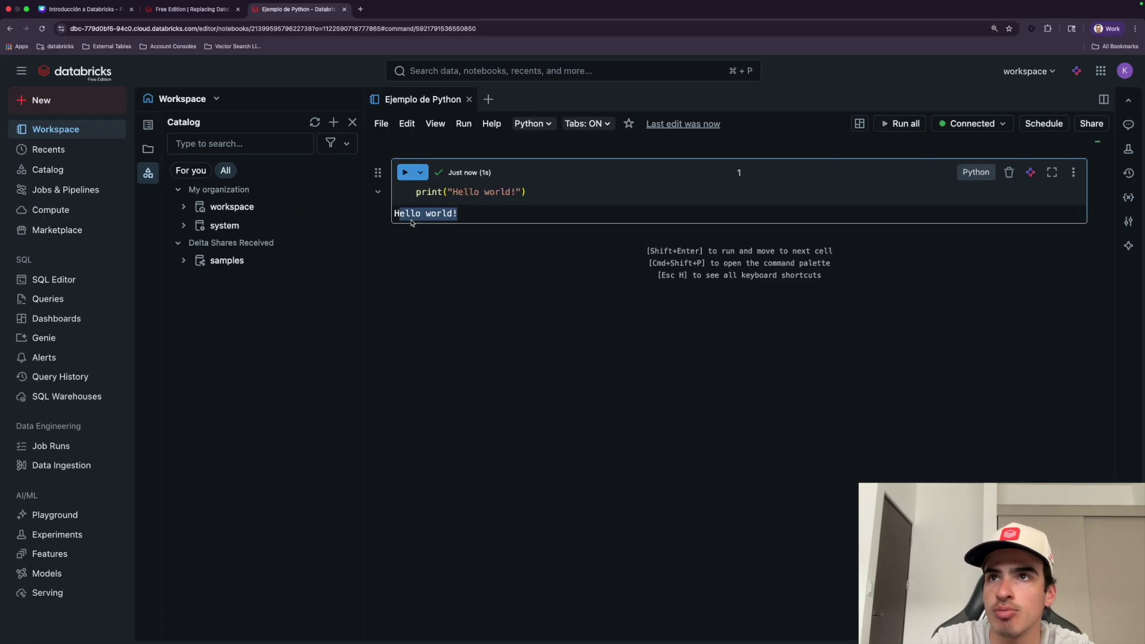
left_click(411, 222)
mouse_move(485, 173)
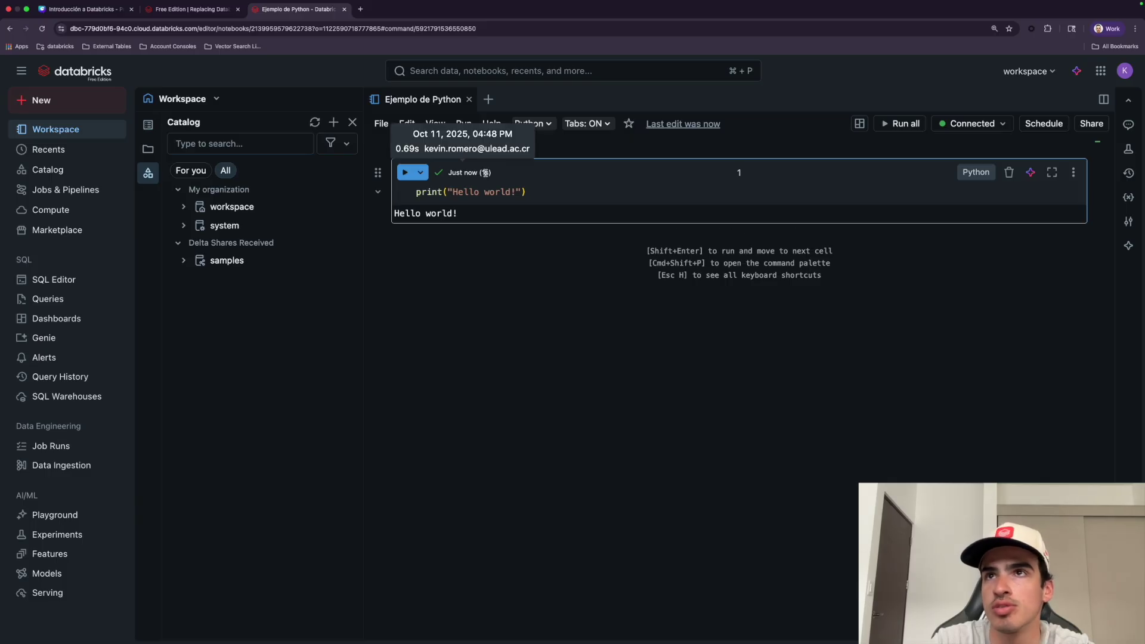
Add a code cell below the first one, set its language to SQL, and review the %sql magic command
mouse_move(728, 234)
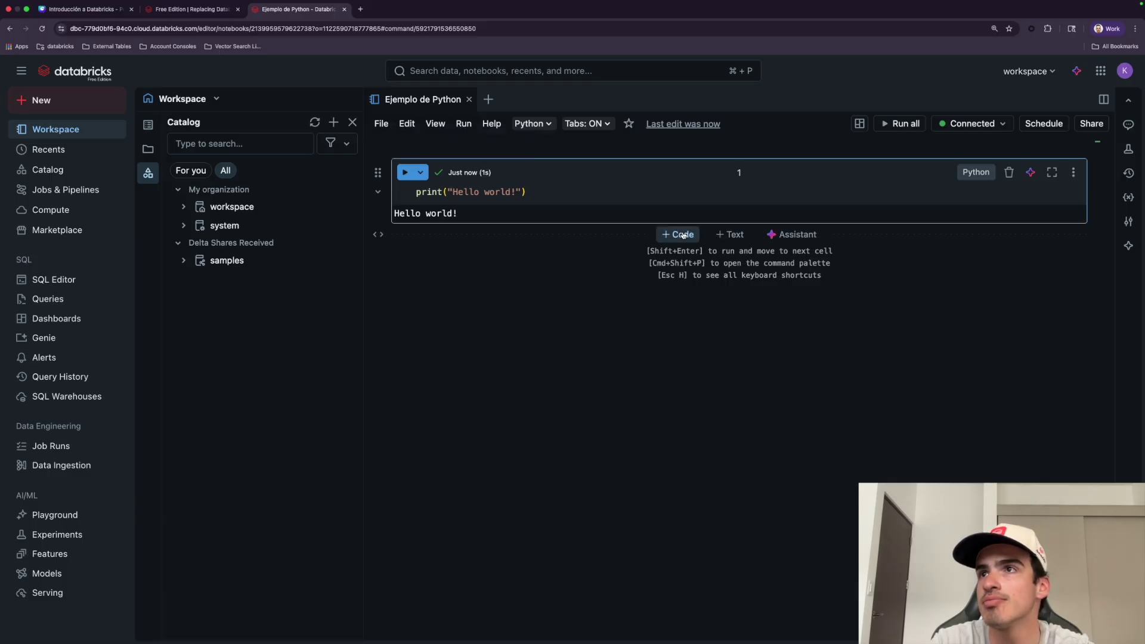
left_click(683, 234)
left_click(968, 260)
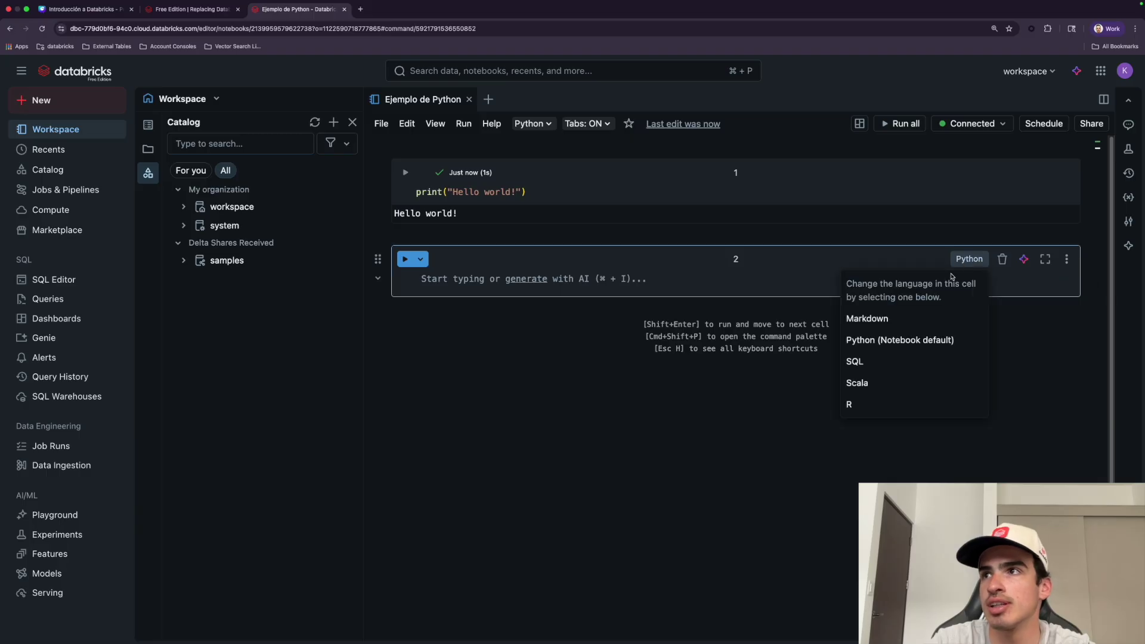
left_click(883, 361)
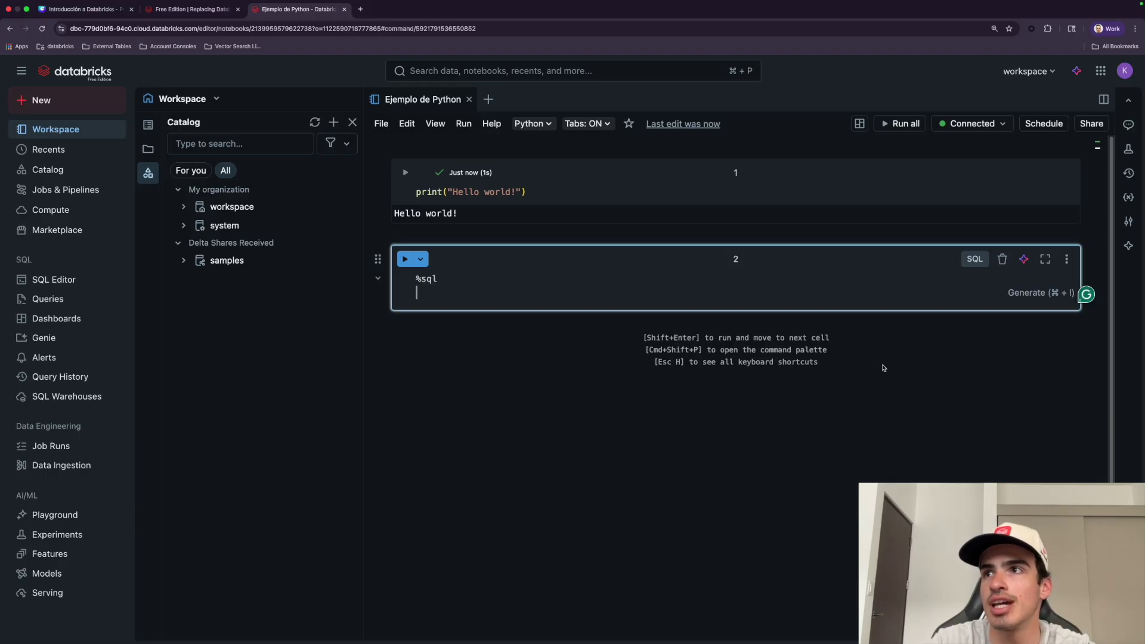
left_click(975, 259)
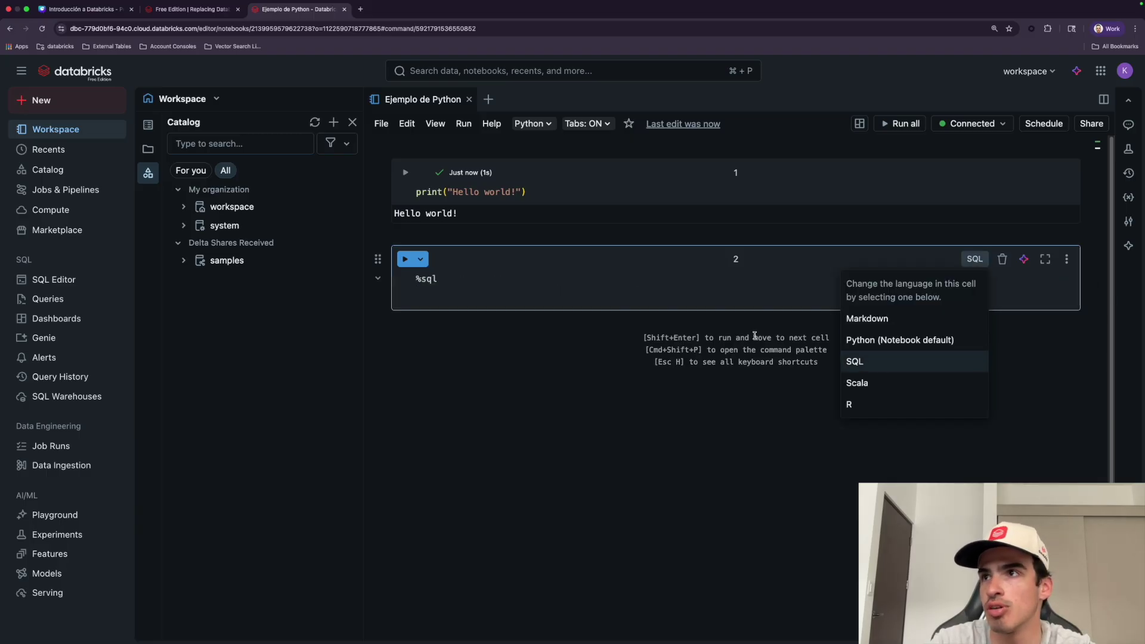
left_click(441, 291)
left_click_drag(442, 279, 412, 282)
left_click(434, 296)
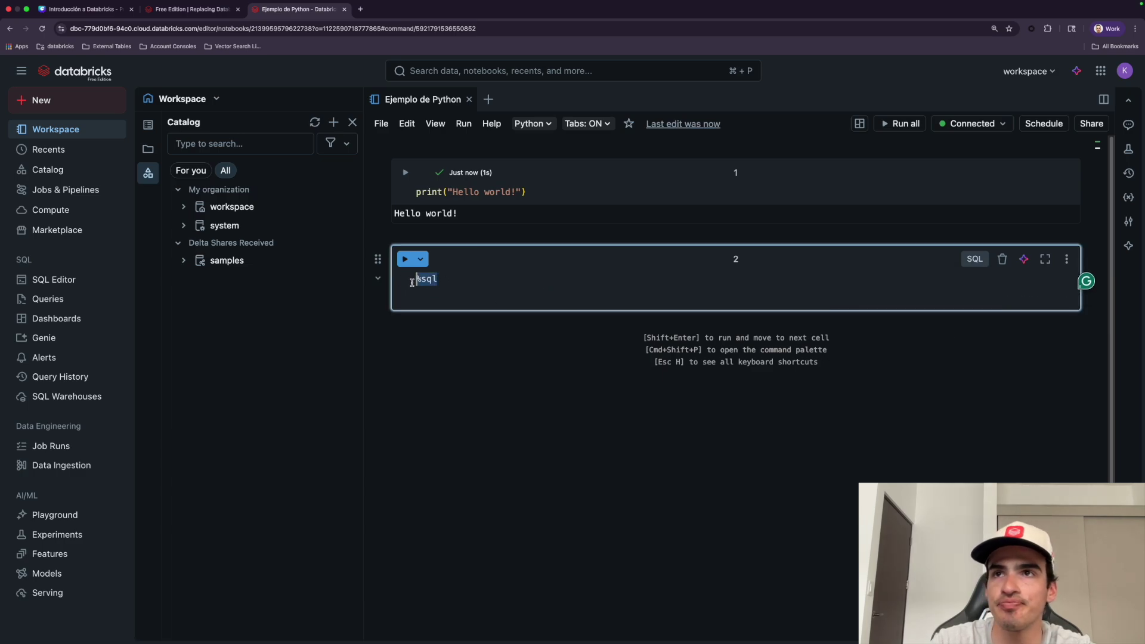
Begin the SQL cell's query with select * from, and examine the supermarket_sales table's columns in the workspace catalog's default schema
left_click(436, 293)
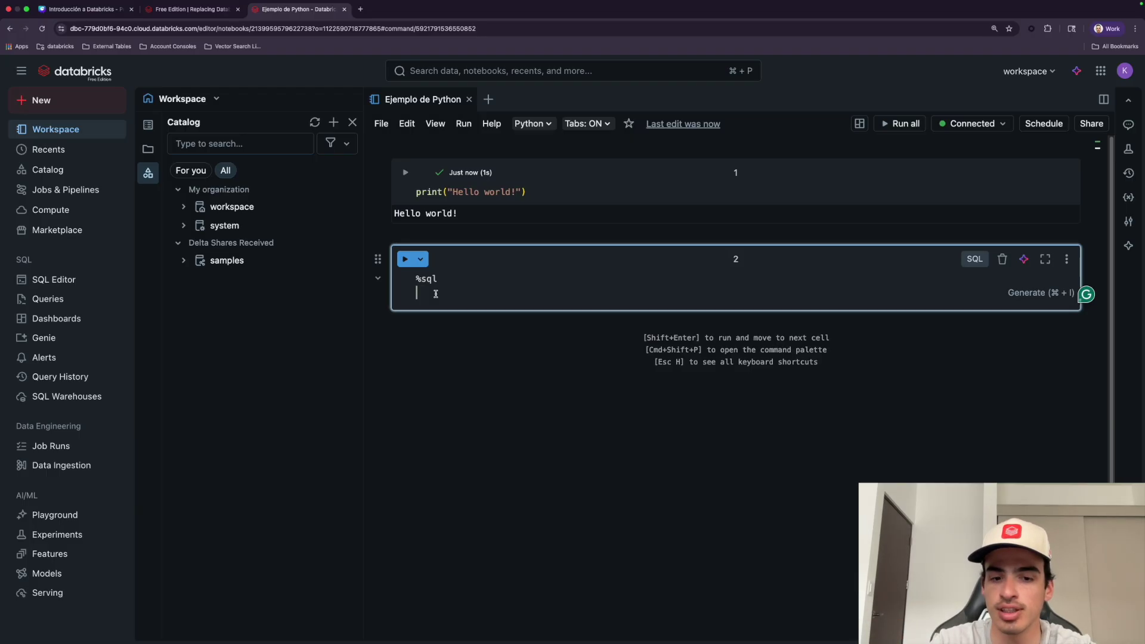
type("select ")
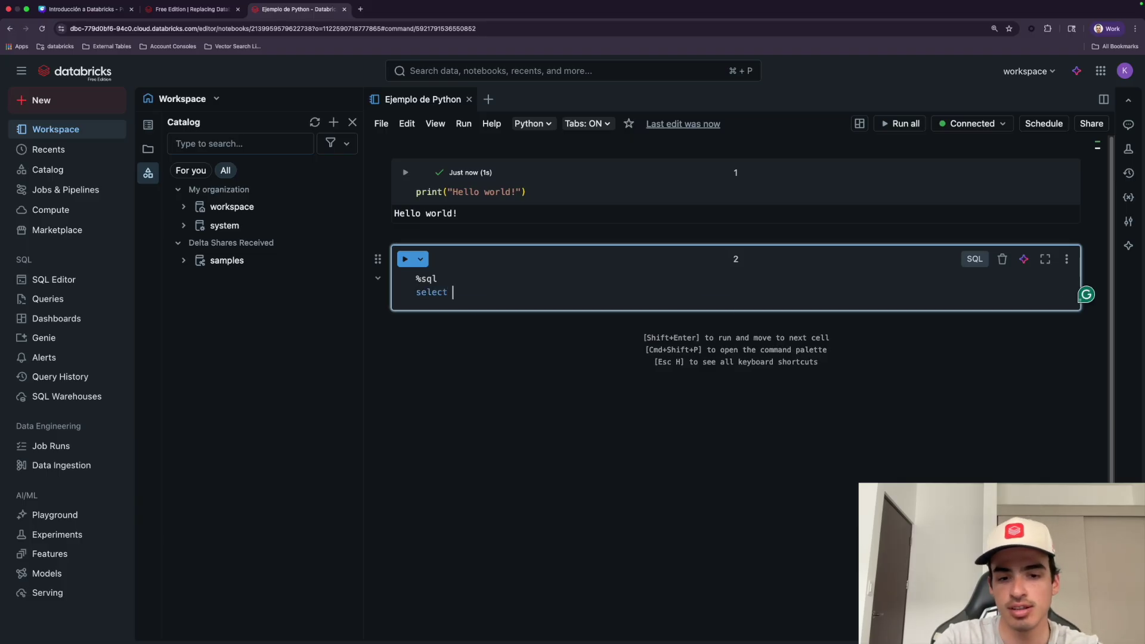
type("* from")
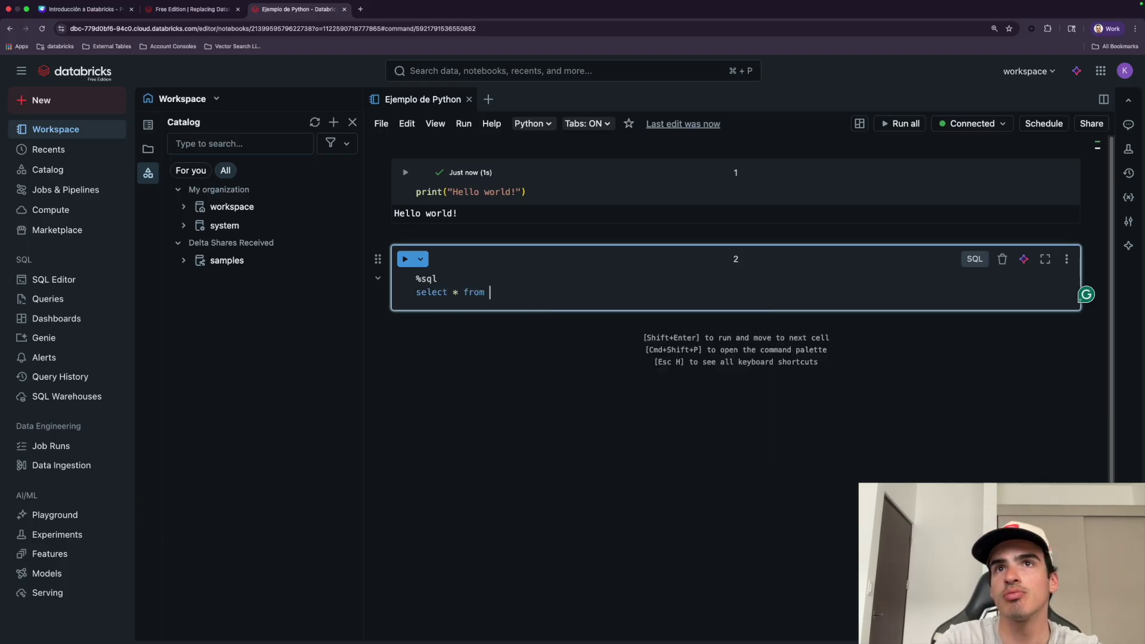
left_click(183, 207)
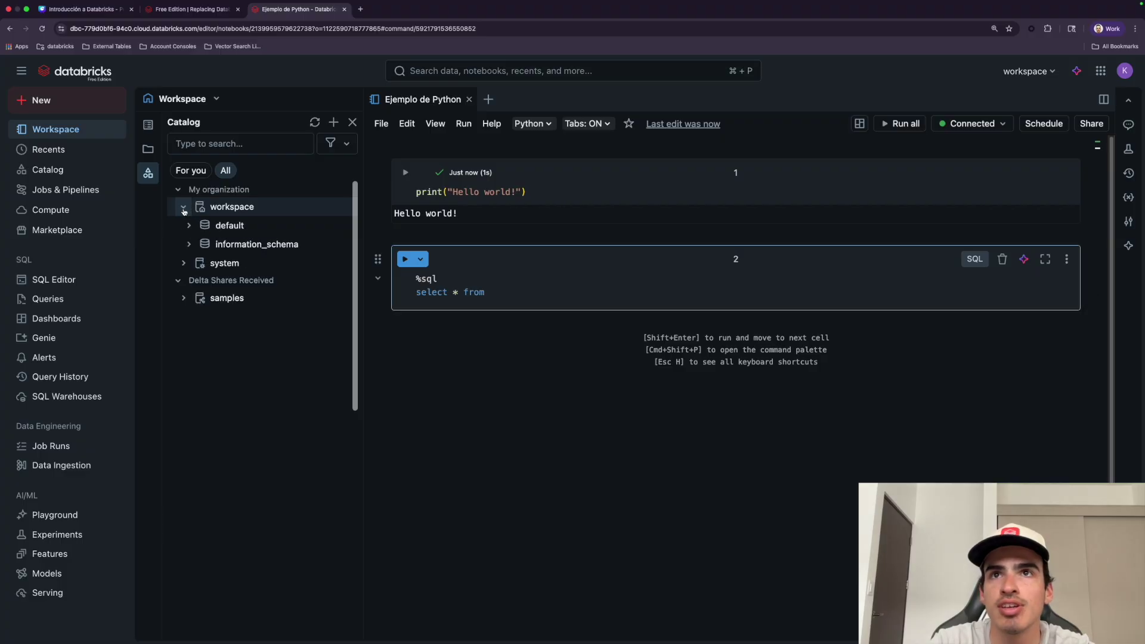
left_click(189, 226)
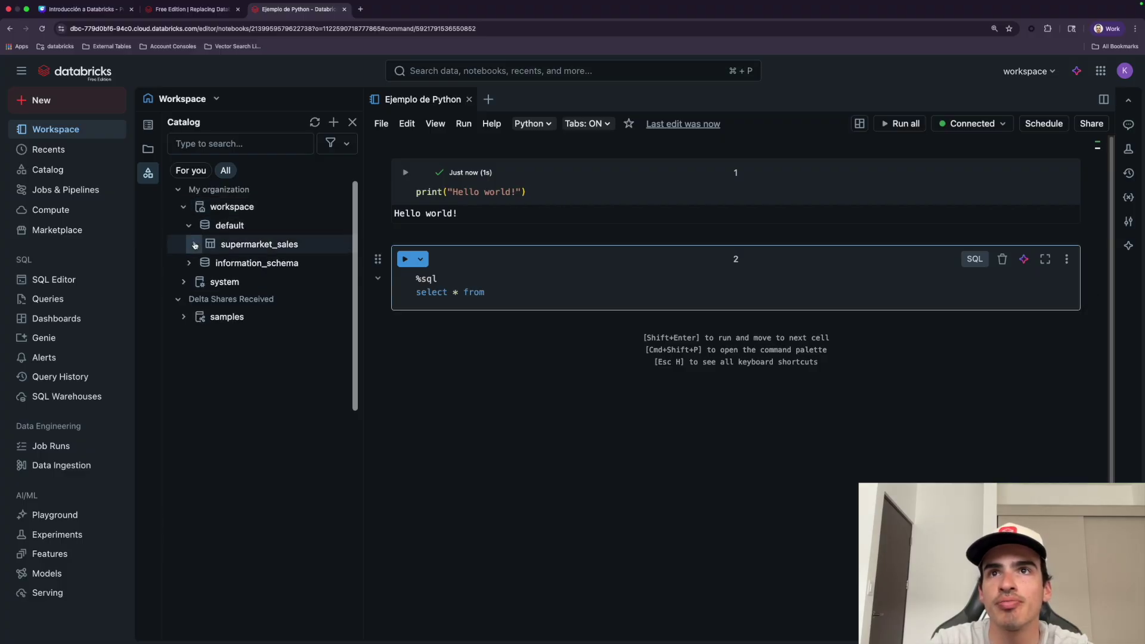
left_click(194, 244)
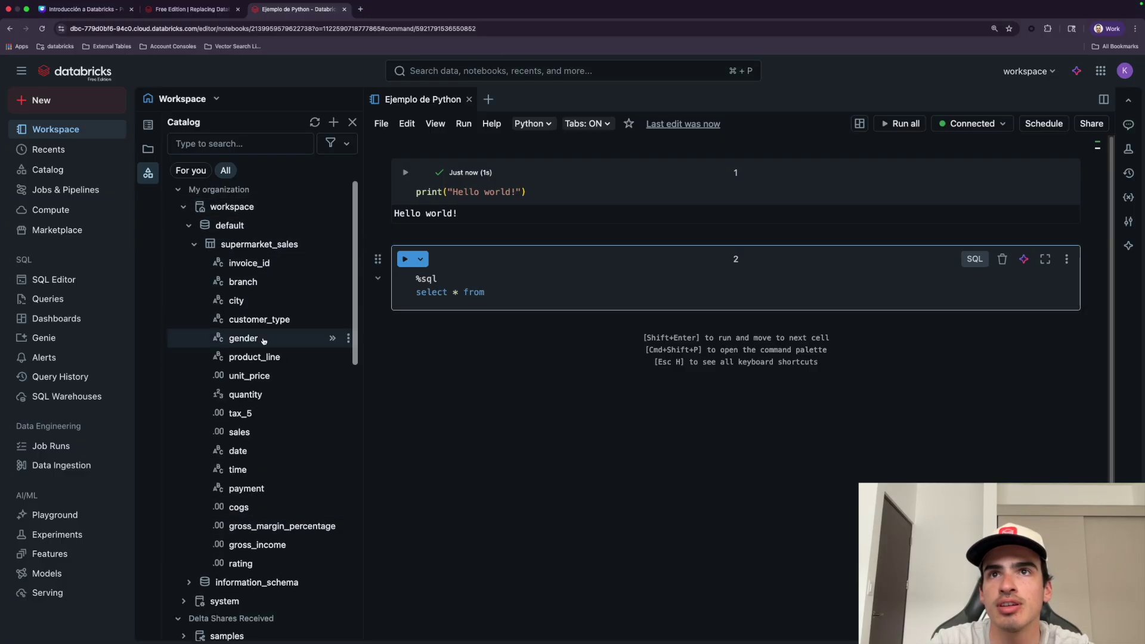
left_click(203, 244)
Complete the query as select * from workspace.default.supermarket_sales; and run the SQL cell
left_click(506, 292)
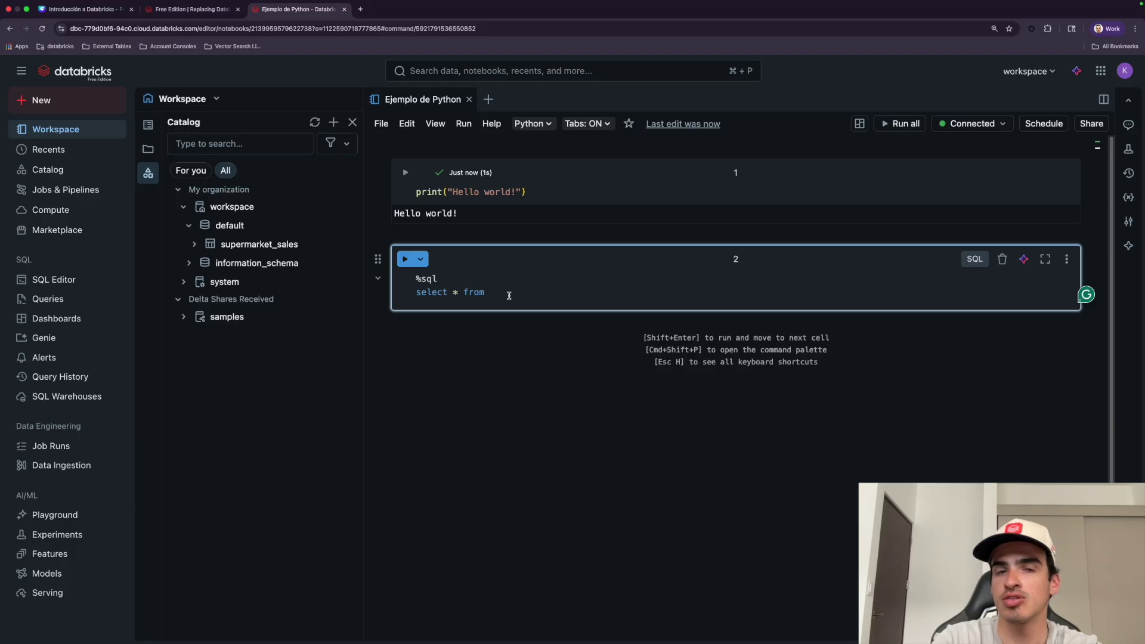
type("workspace.")
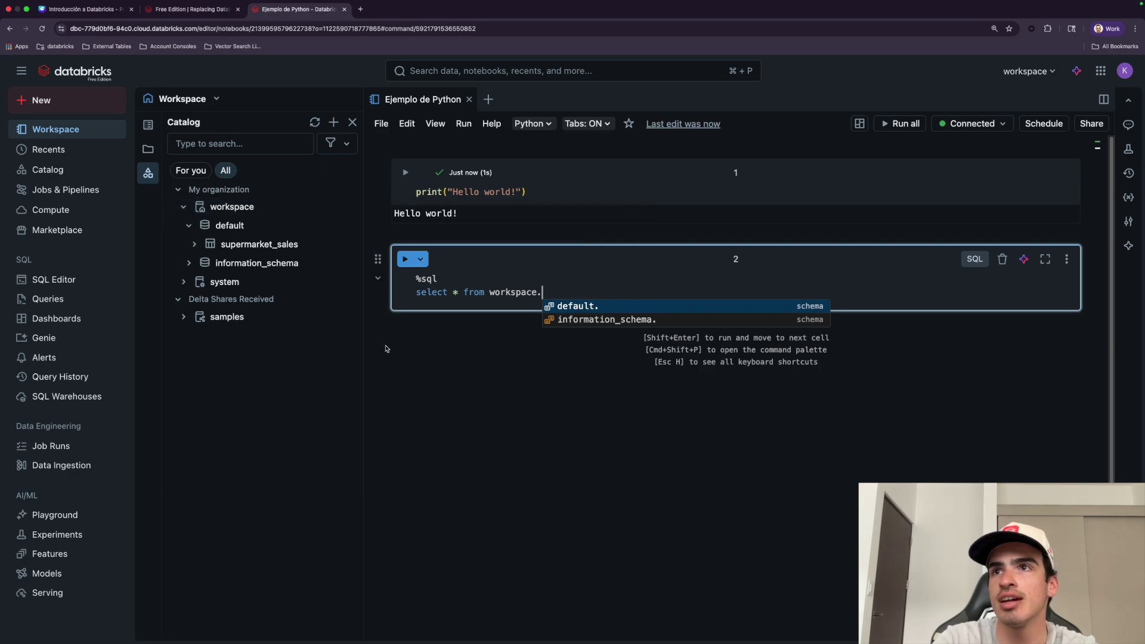
type("default.")
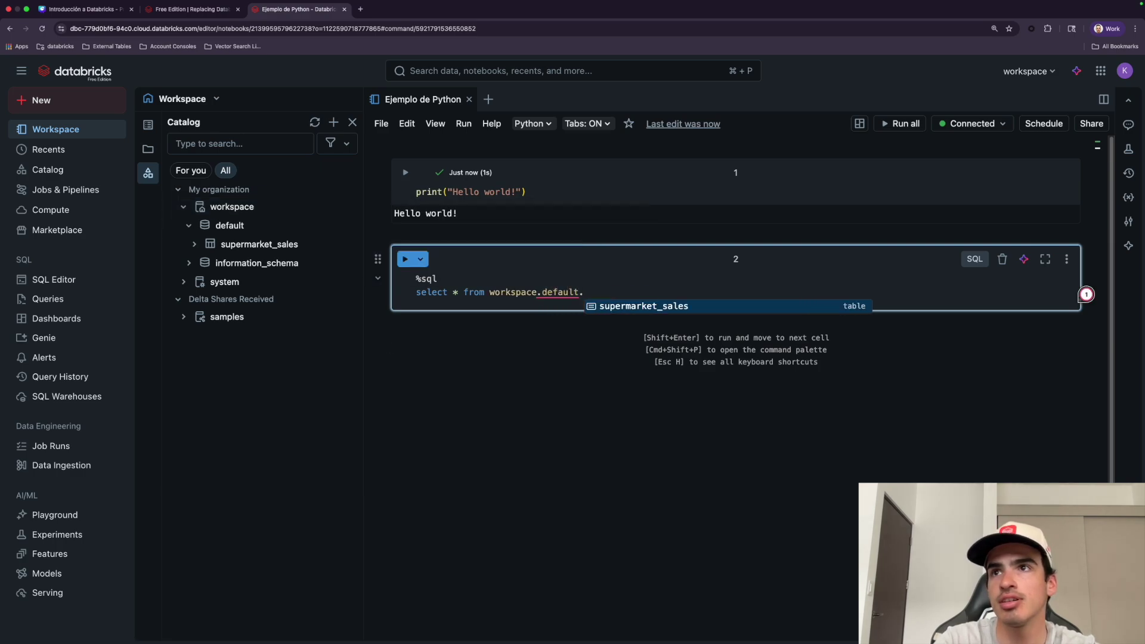
key("Tab")
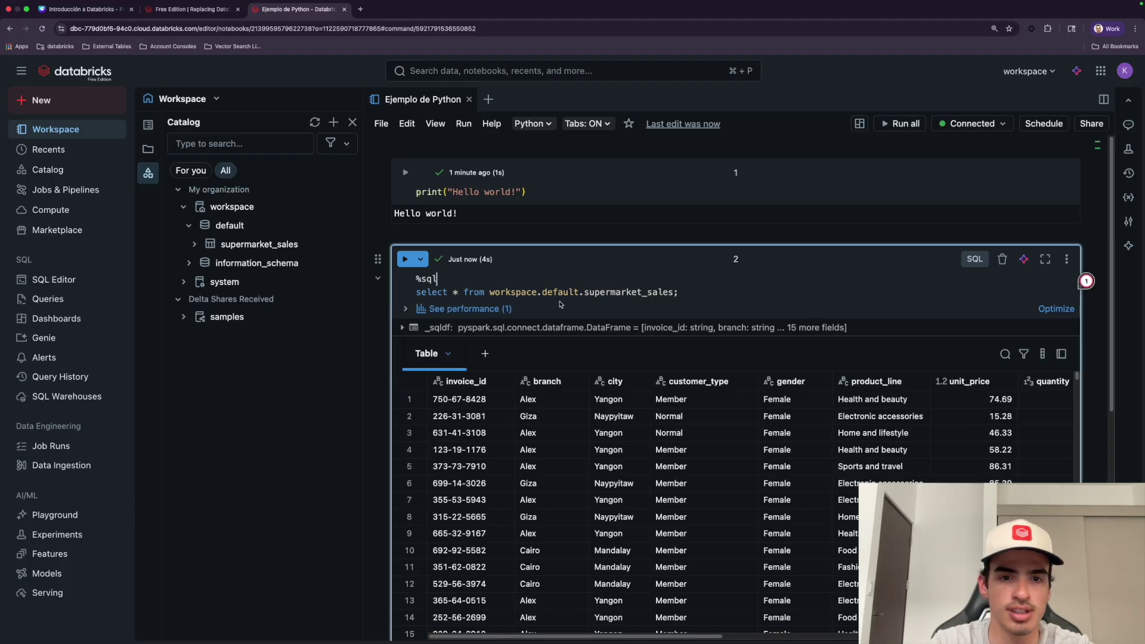
Examine the rows of the supermarket_sales query result along with its row count and runtime
scroll(554, 543, "down", 3)
left_click_drag(545, 555, 501, 555)
scroll(656, 444, "down", 4)
scroll(656, 445, "up", 4)
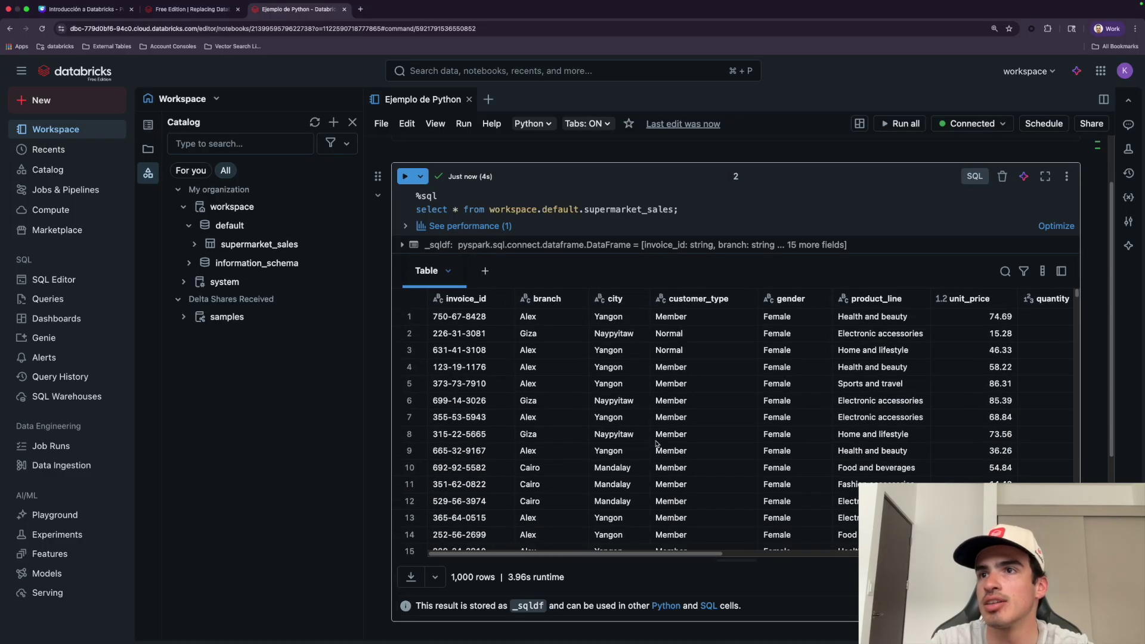
scroll(961, 280, "up", 1)
Review the SQL cell's language options and the notebook's available compute resources without changing either
left_click(974, 213)
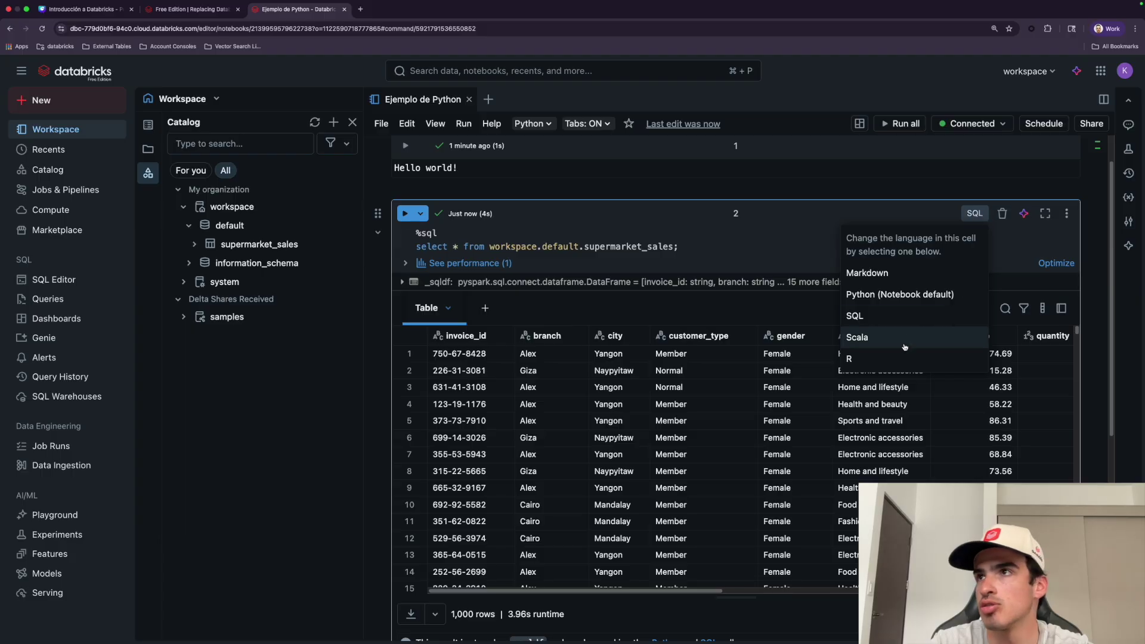
left_click(727, 247)
scroll(727, 257, "up", 1)
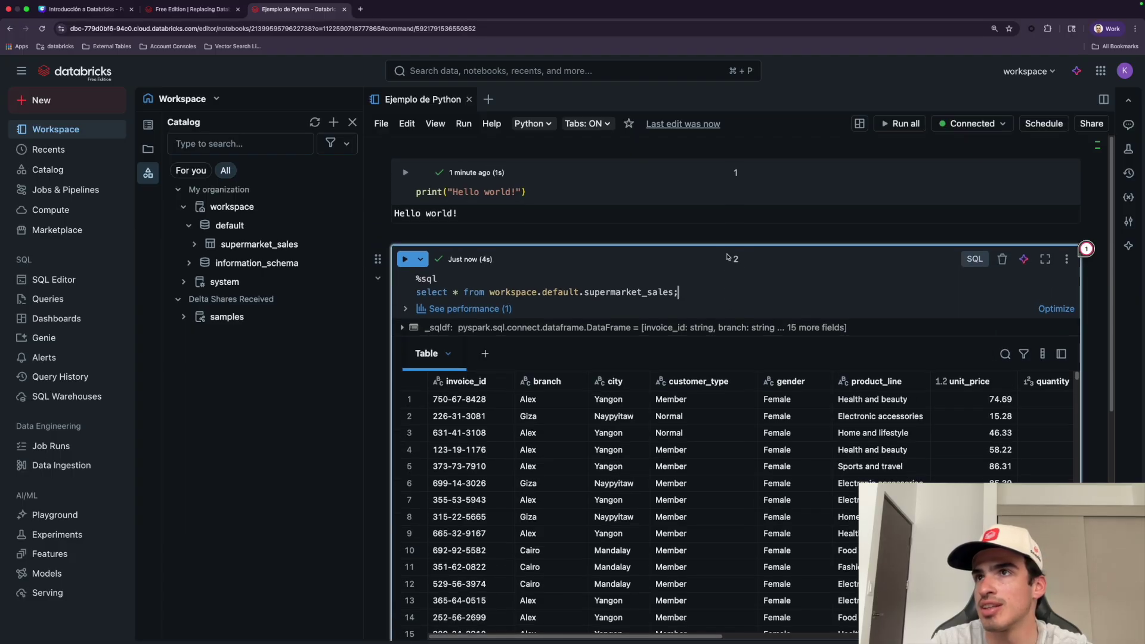
left_click(972, 123)
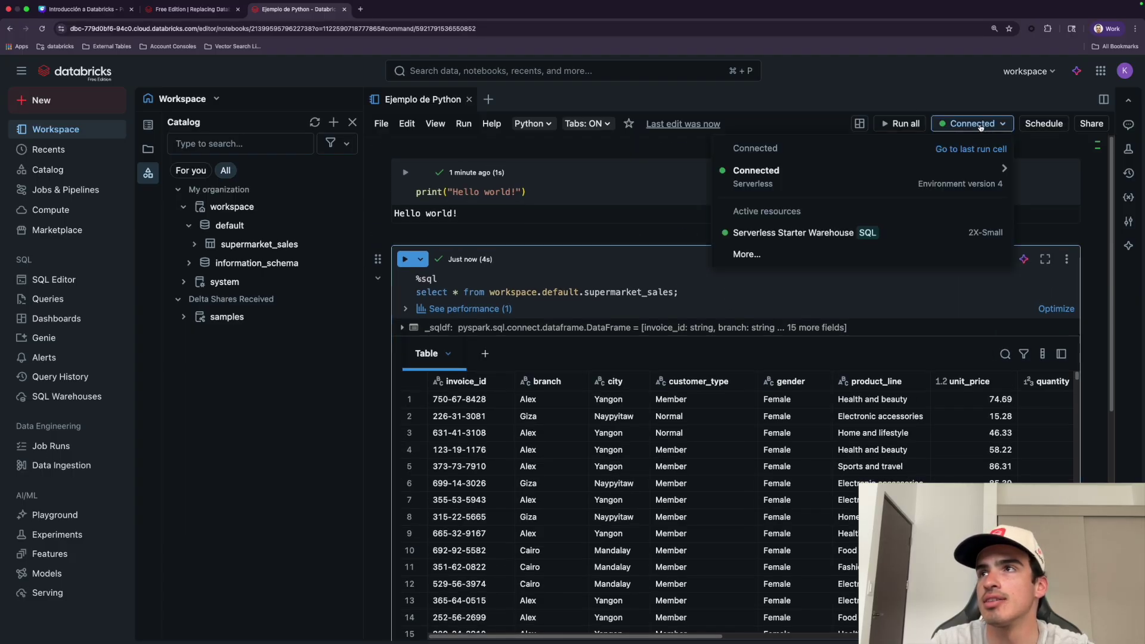
left_click(674, 280)
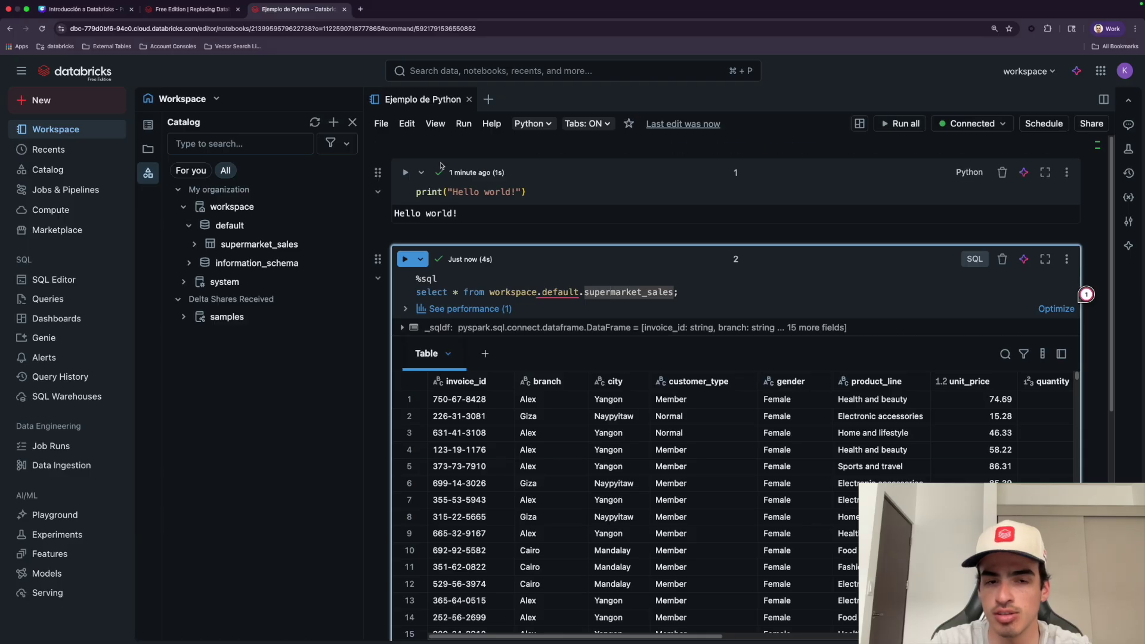
Review the notebook's file actions and the export file types, and cancel the export
left_click(379, 123)
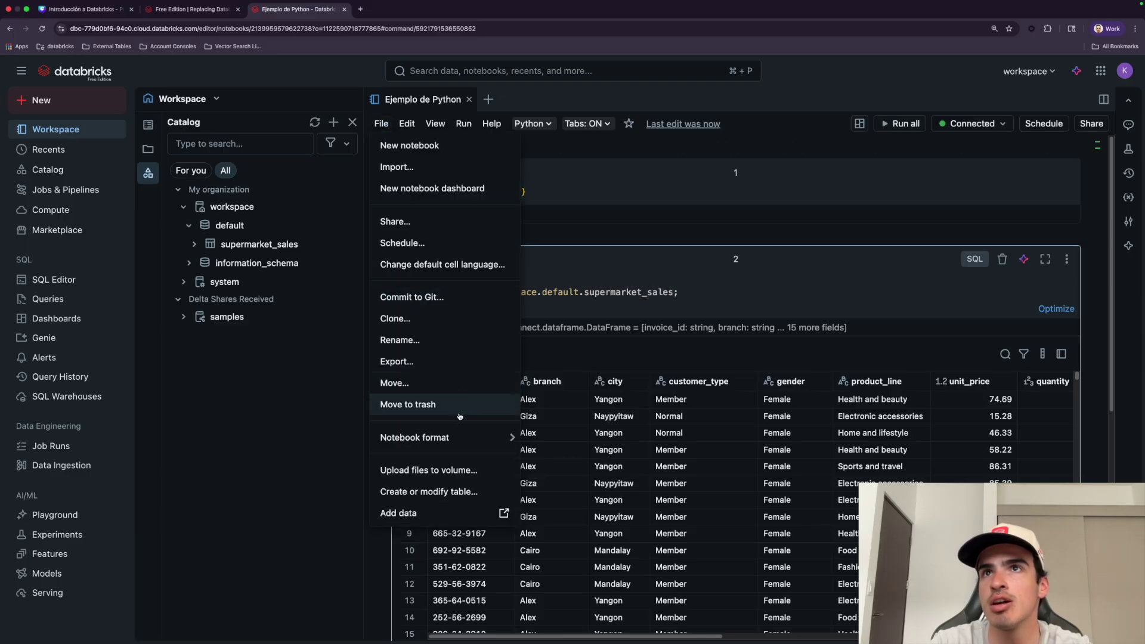
mouse_move(454, 439)
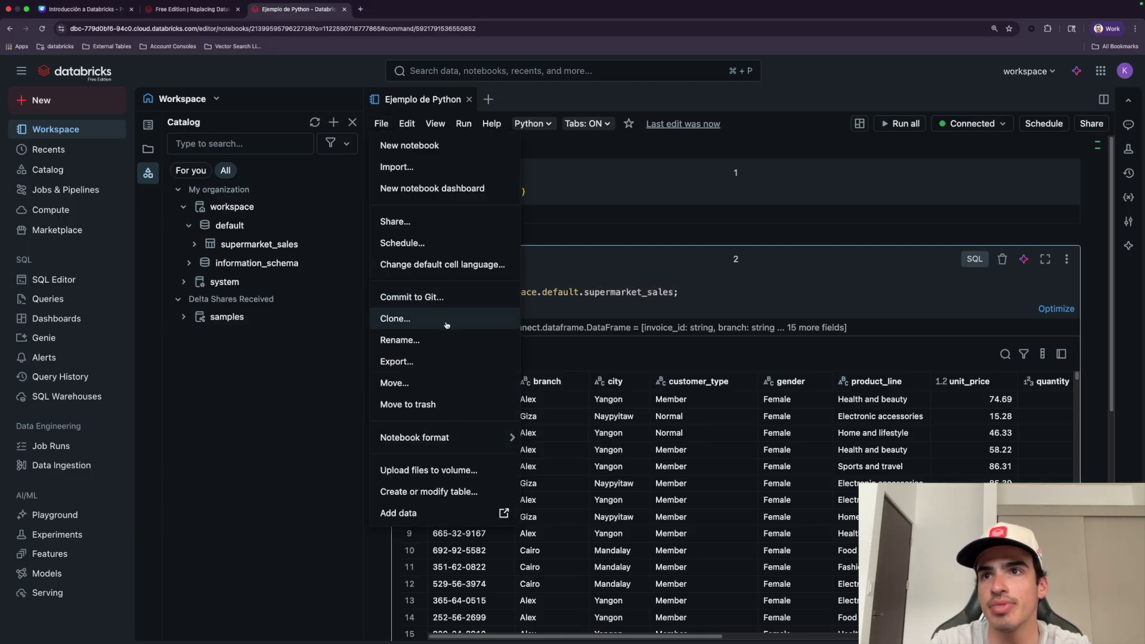
key("Escape")
left_click(456, 337)
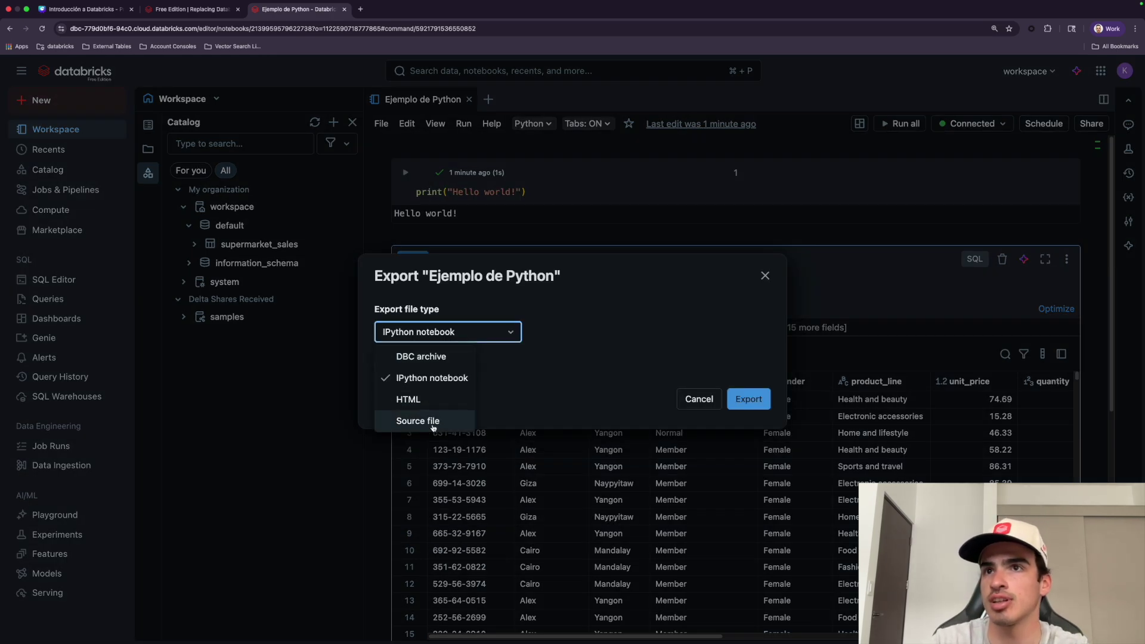
left_click(698, 406)
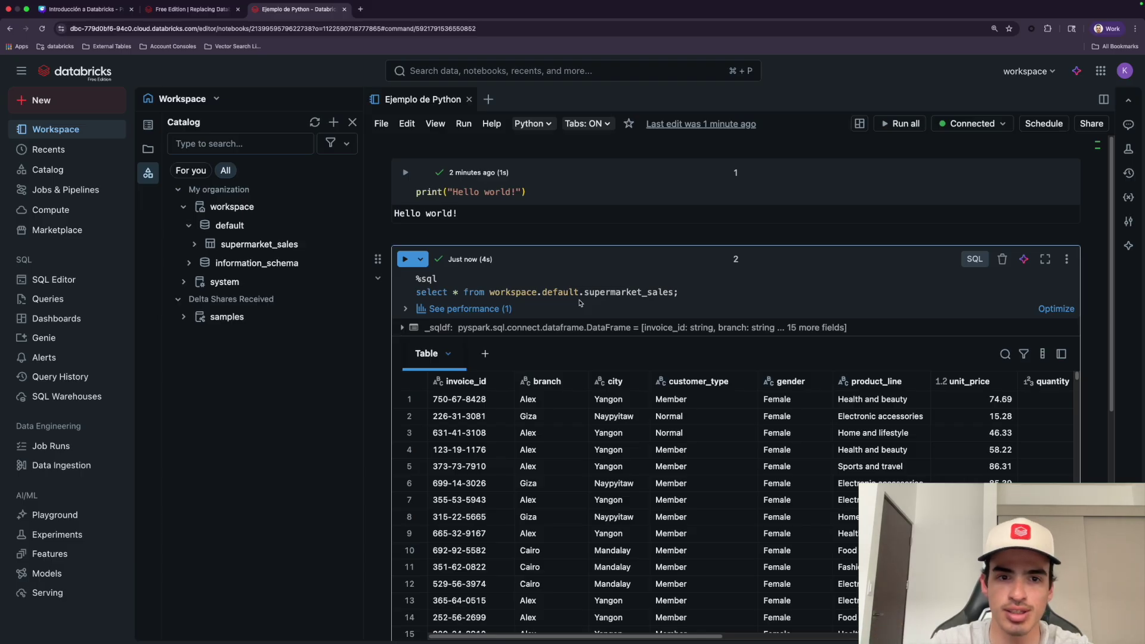
left_click(606, 297)
left_click(688, 287)
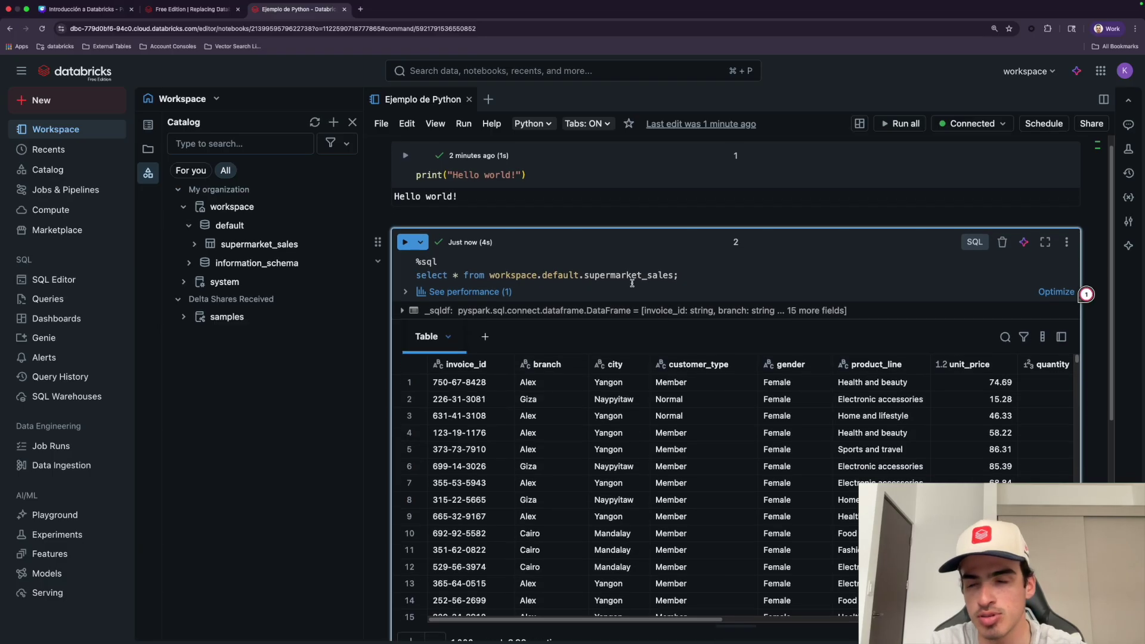
left_click(317, 469)
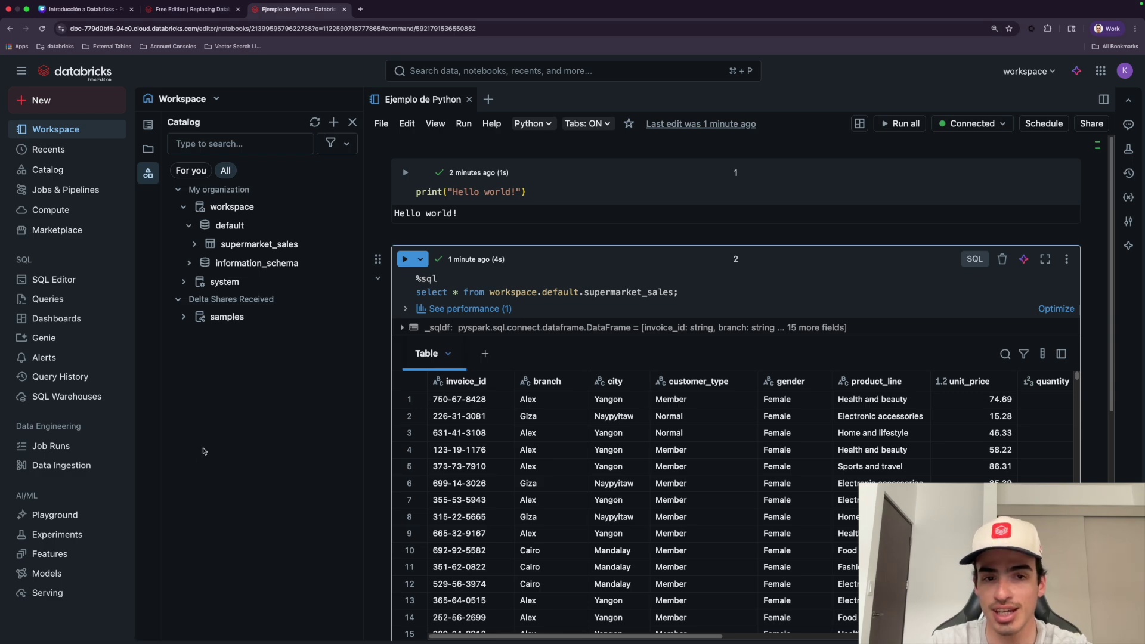
Check the notebook's Serverless connection and its active compute resources again, keeping the current connection
left_click(641, 305)
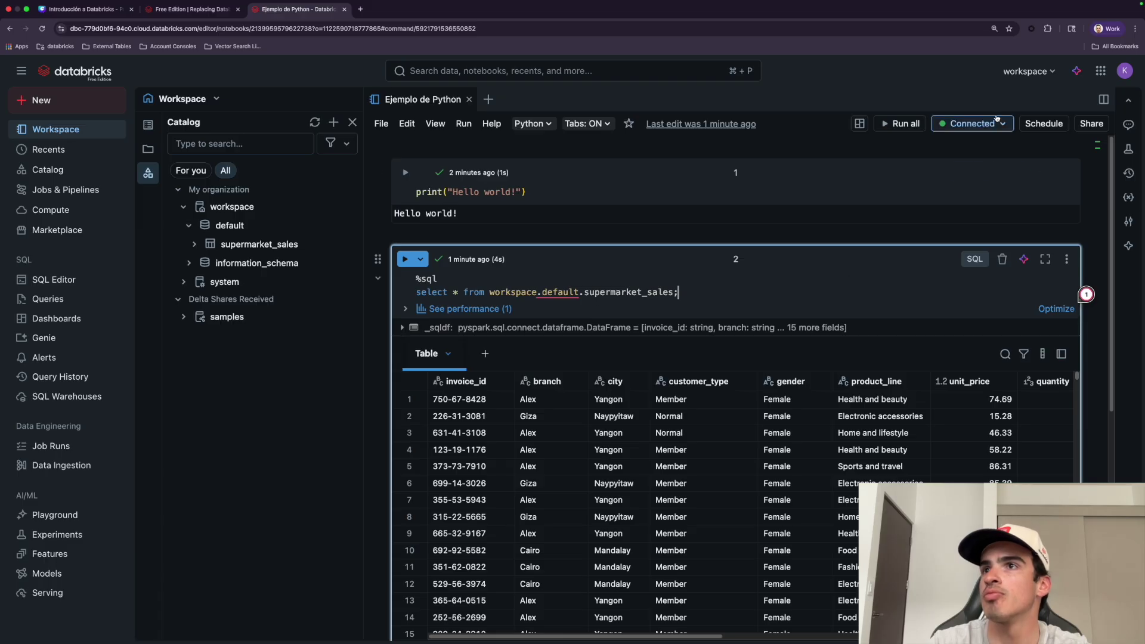
left_click(972, 124)
mouse_move(864, 182)
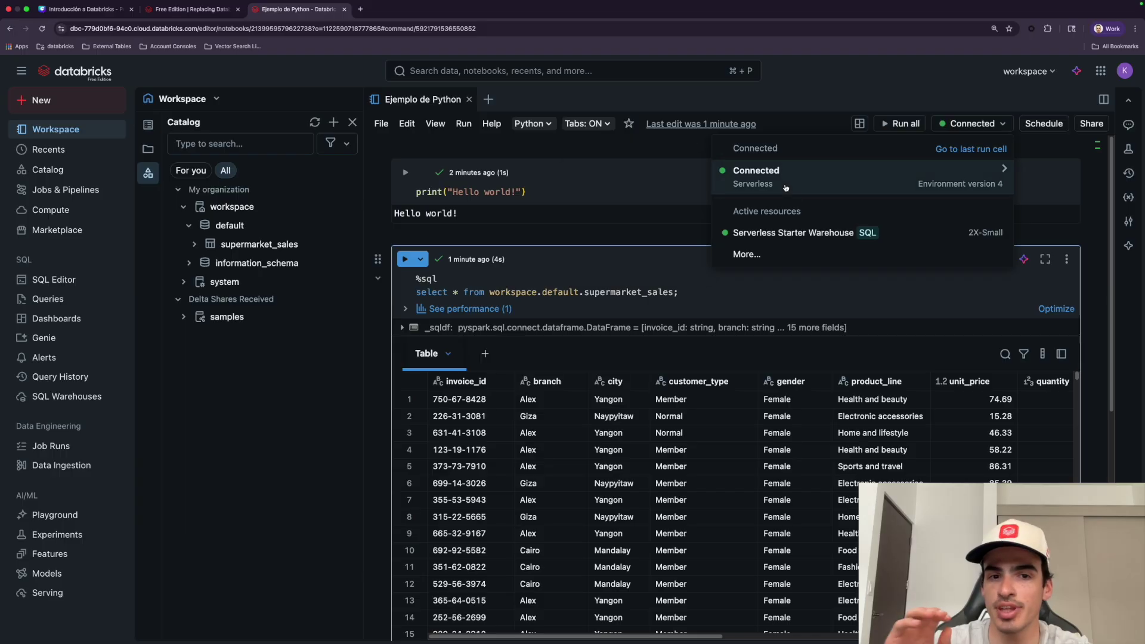
left_click(617, 269)
left_click(680, 292)
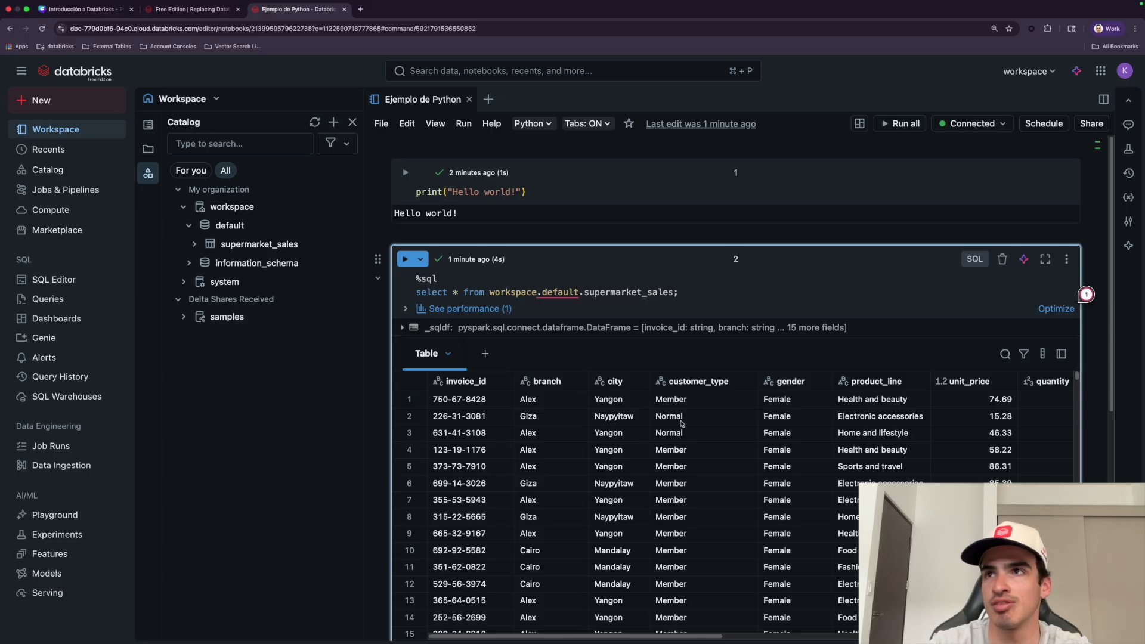
scroll(752, 316, "down", 1)
scroll(752, 316, "up", 1)
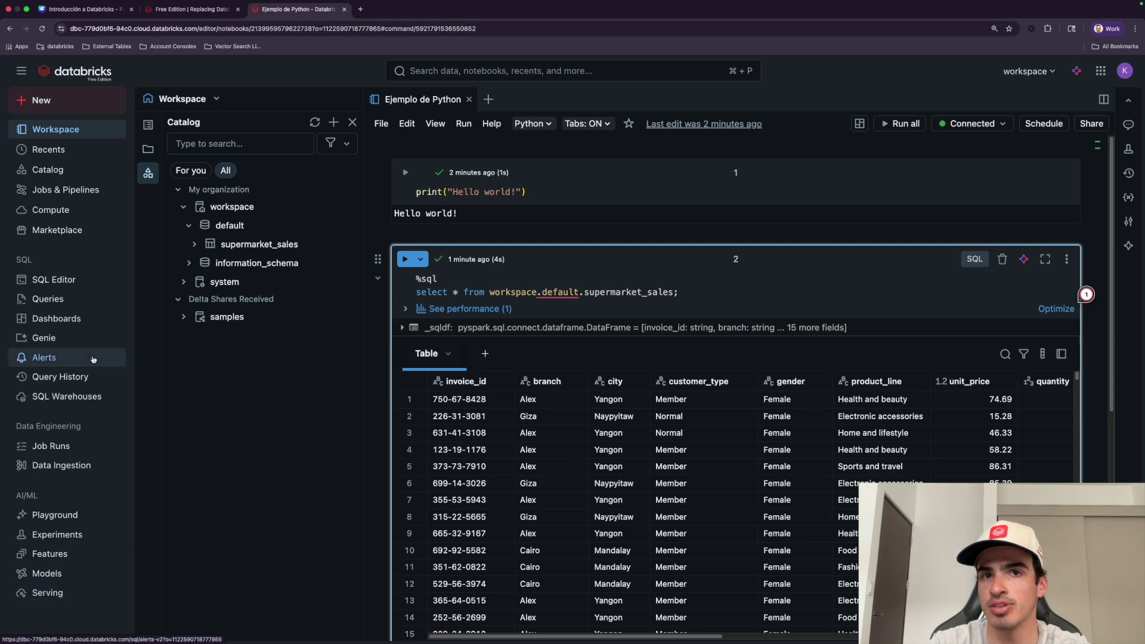
left_click(215, 426)
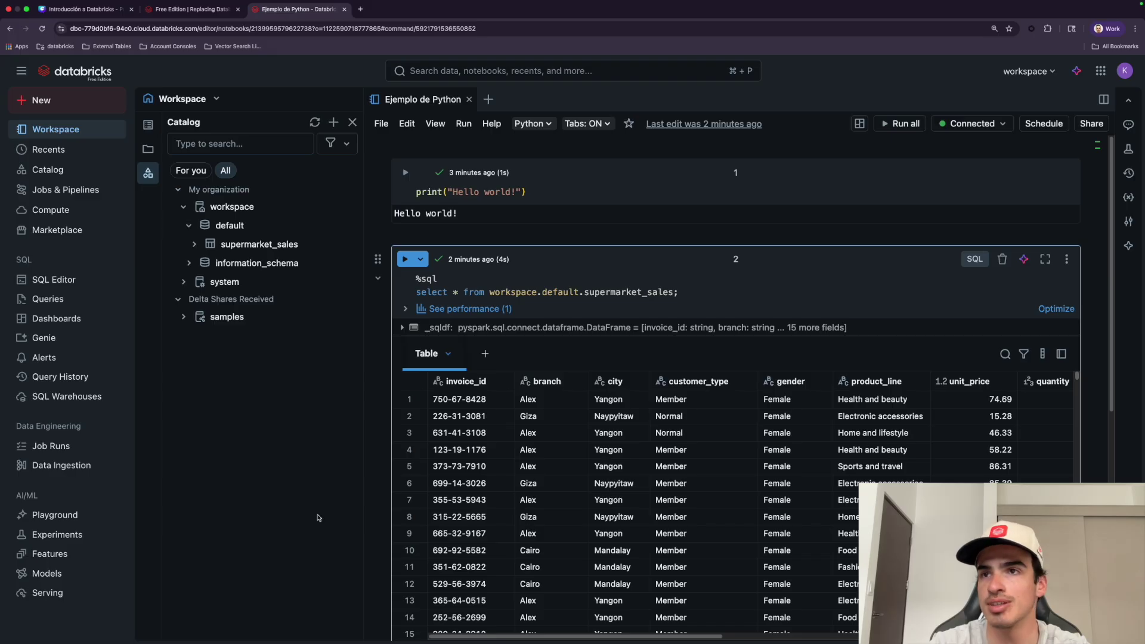
Switch to the Introducción a Databricks presentation in Canva
left_click(90, 9)
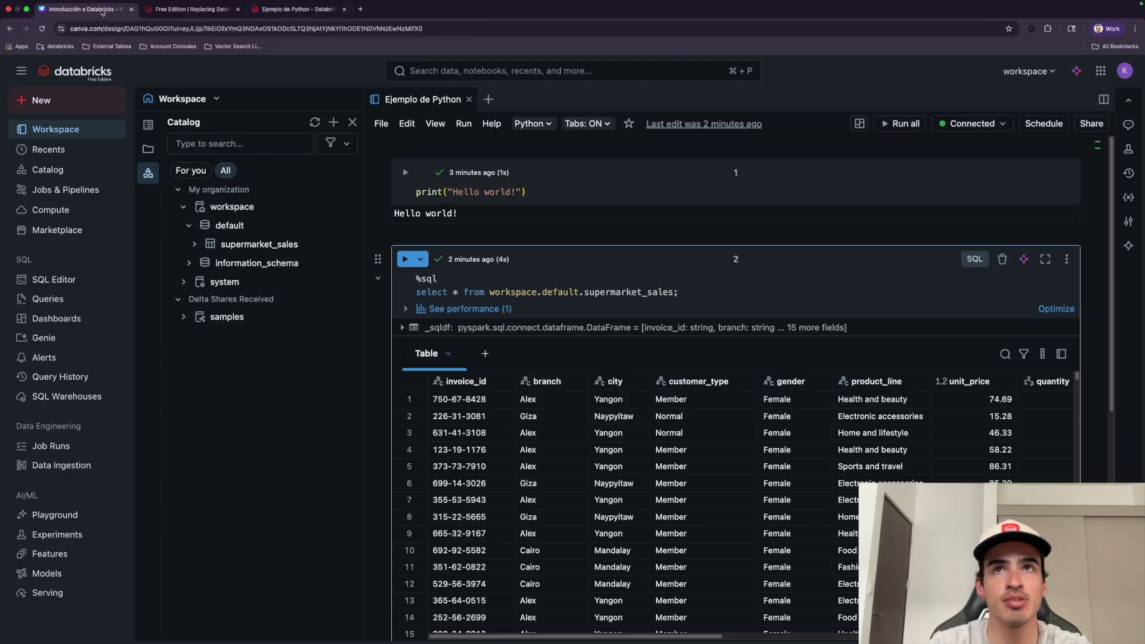